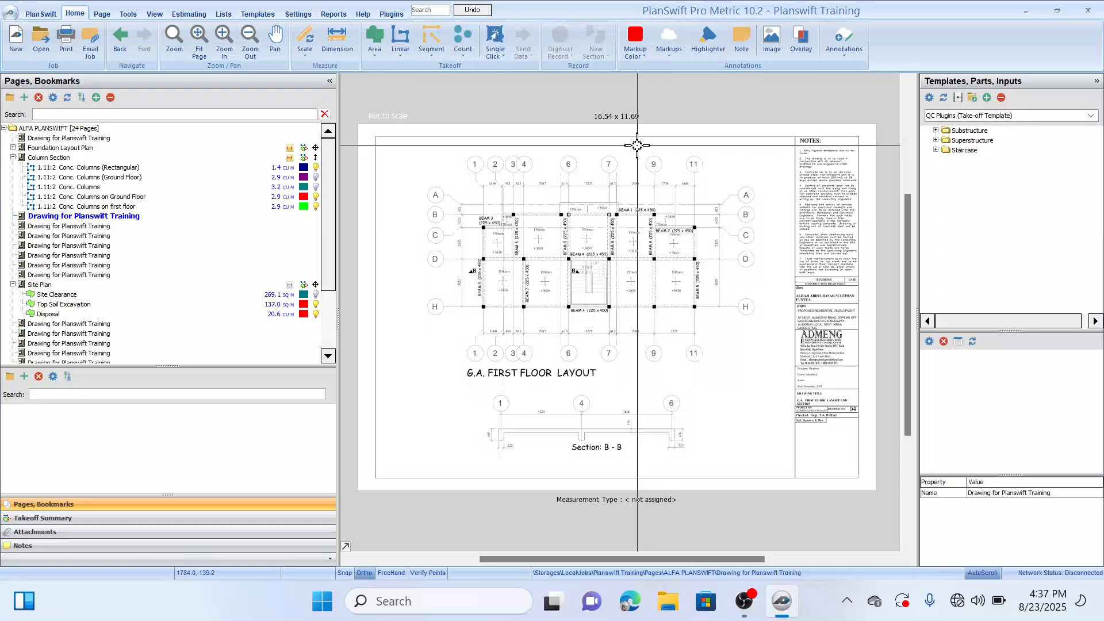
Narrow the page list and the template list to give the first floor layout drawing more room
mouse_move(562, 155)
mouse_down()
mouse_move(562, 141)
mouse_move(591, 129)
mouse_up()
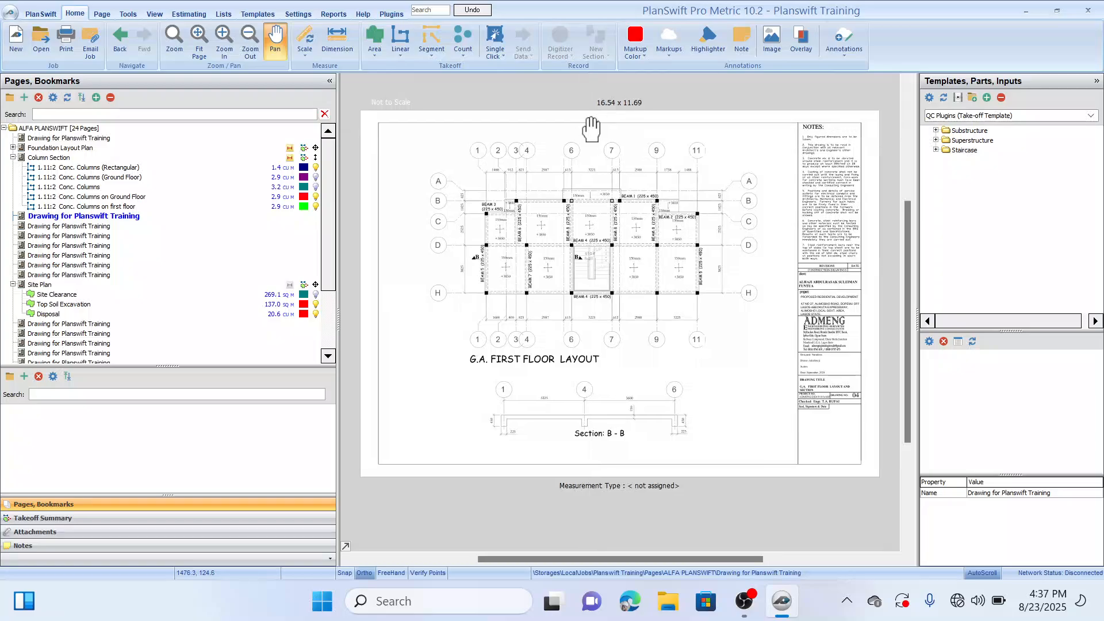
key(Escape)
drag(320, 246, 257, 262)
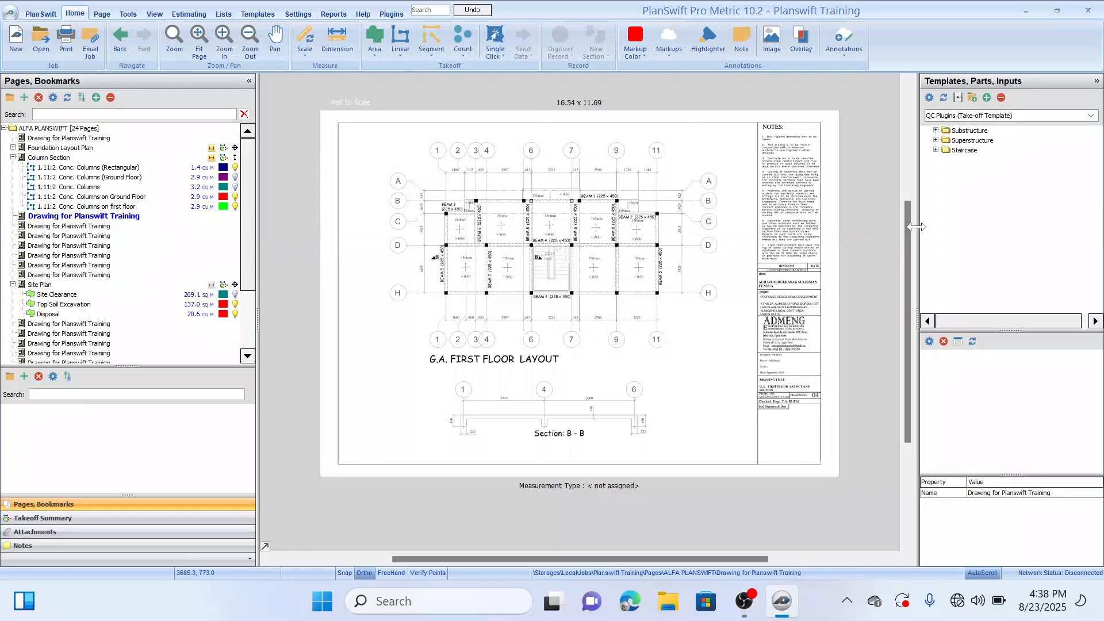
drag(916, 227, 965, 227)
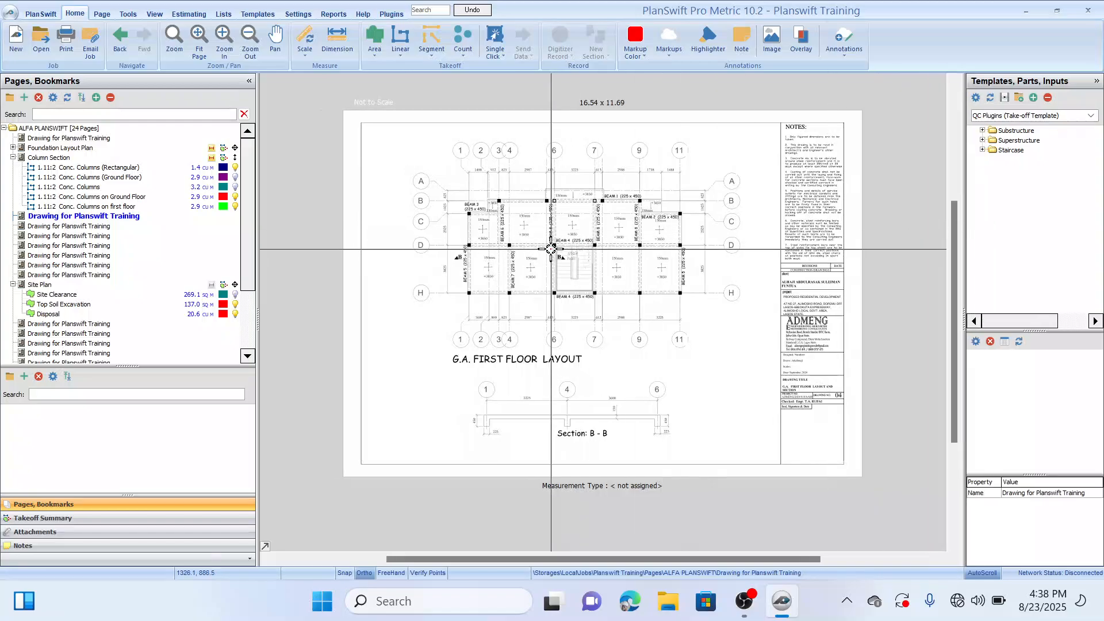
Examine the beam labels, beam sizes and slab panels across the G.A. First Floor Layout between gridlines 1 and 11
scroll(495, 206, up, 3)
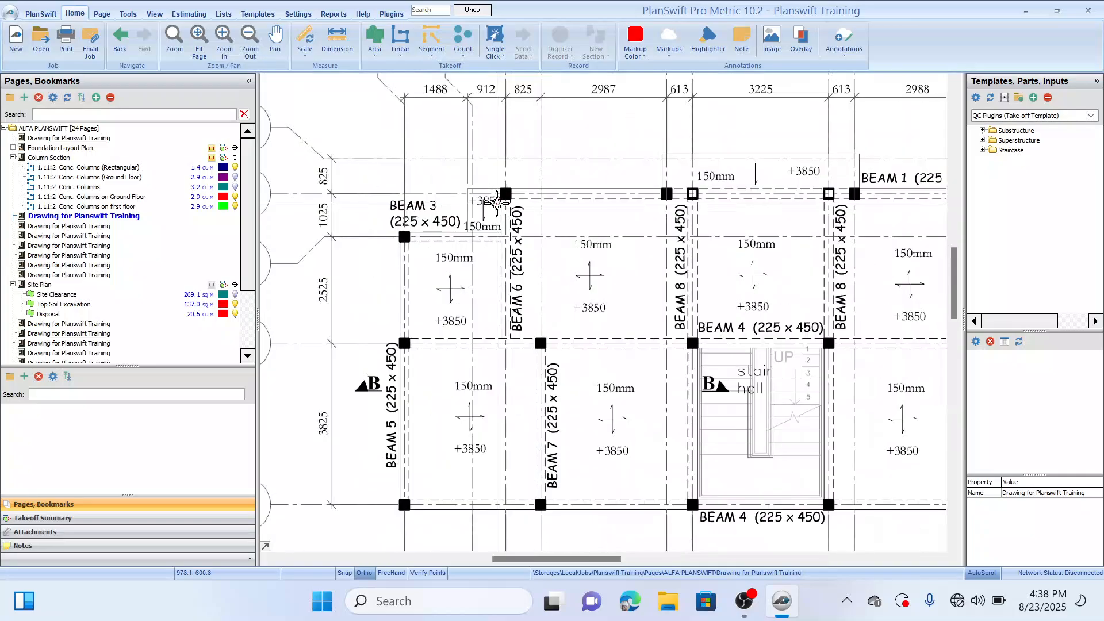
scroll(541, 295, down, 5)
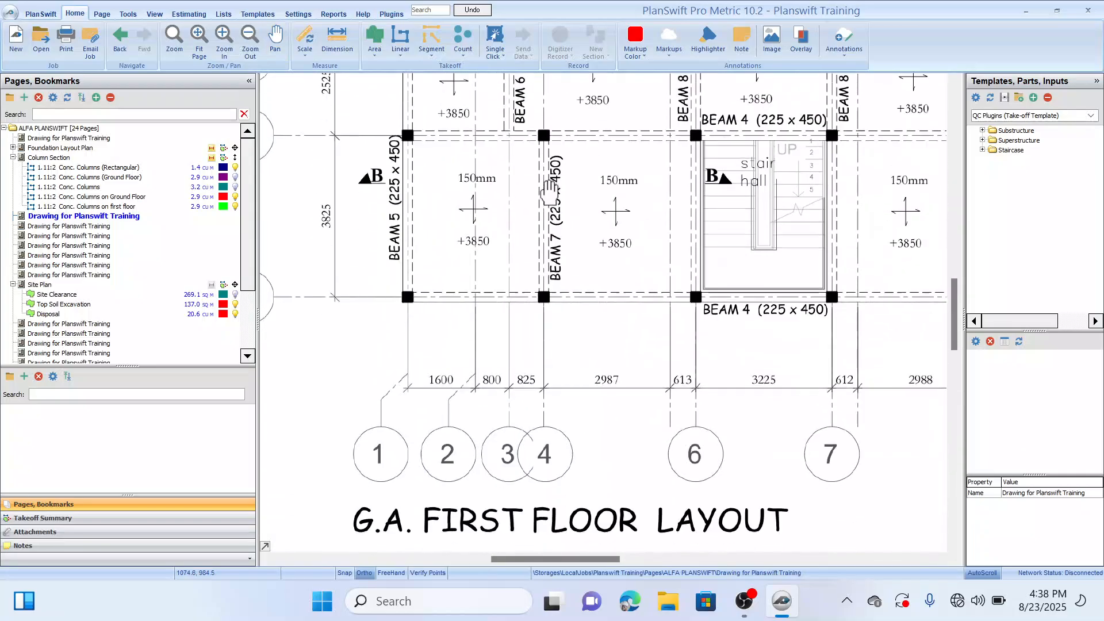
scroll(555, 266, up, 4)
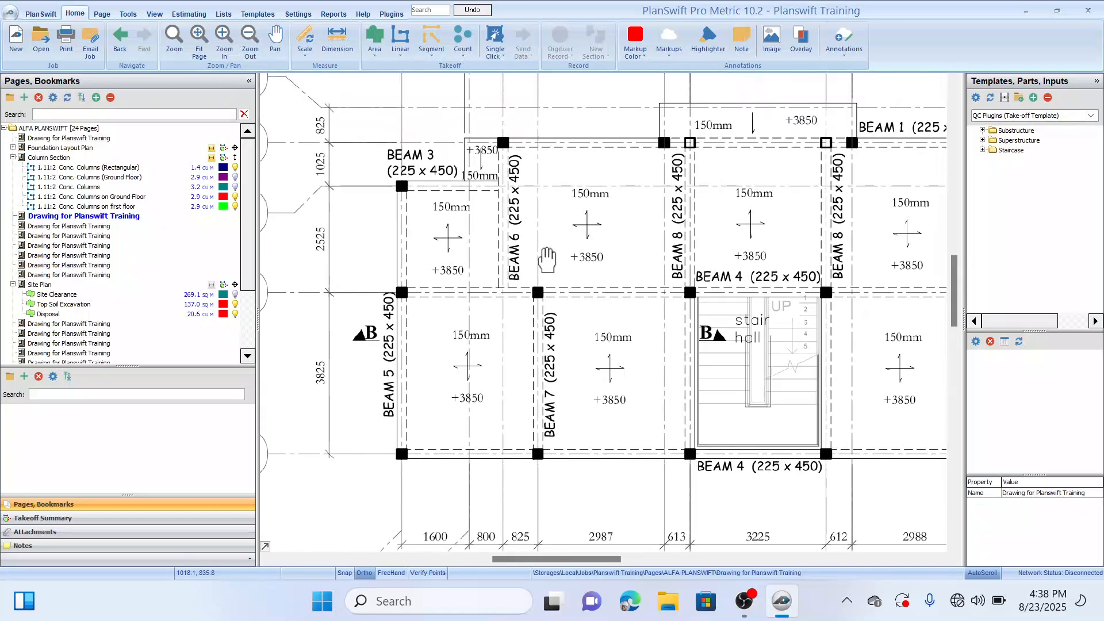
drag(574, 231, 571, 229)
drag(652, 255, 636, 235)
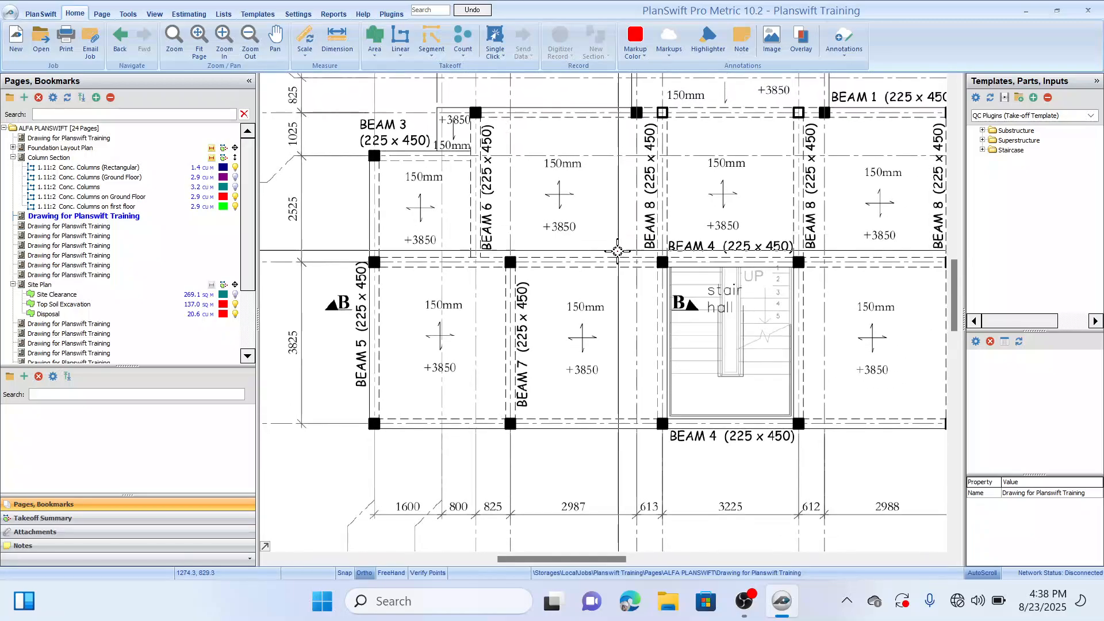
drag(625, 281, 608, 282)
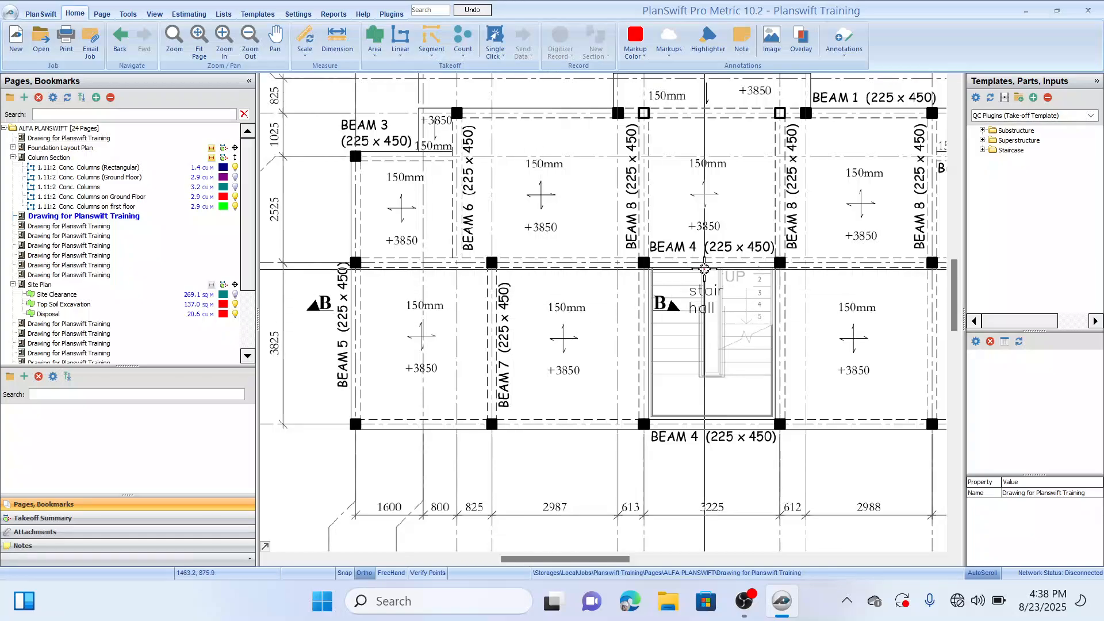
mouse_move(693, 282)
mouse_down()
mouse_move(661, 308)
mouse_move(689, 303)
mouse_up()
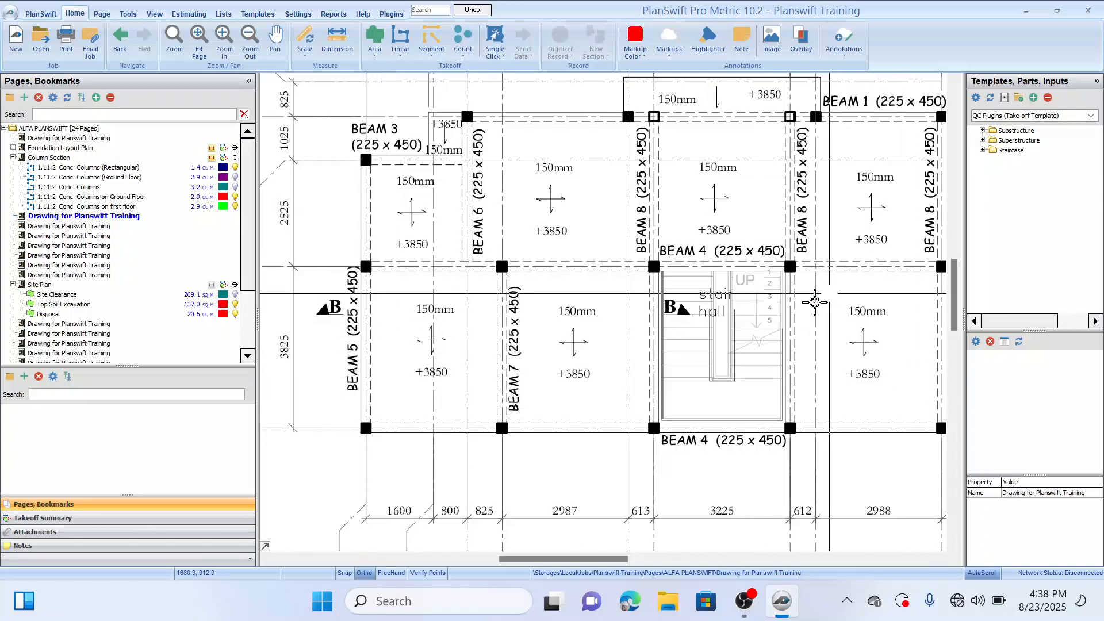
mouse_move(816, 299)
mouse_down()
mouse_move(723, 331)
mouse_move(751, 278)
mouse_up()
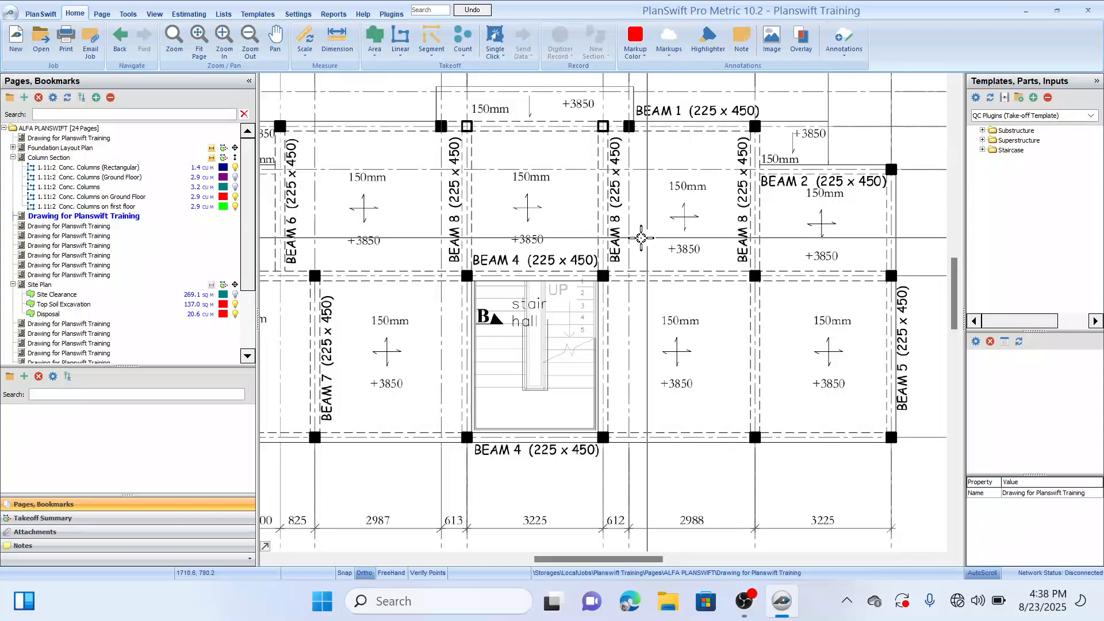
drag(641, 237, 780, 257)
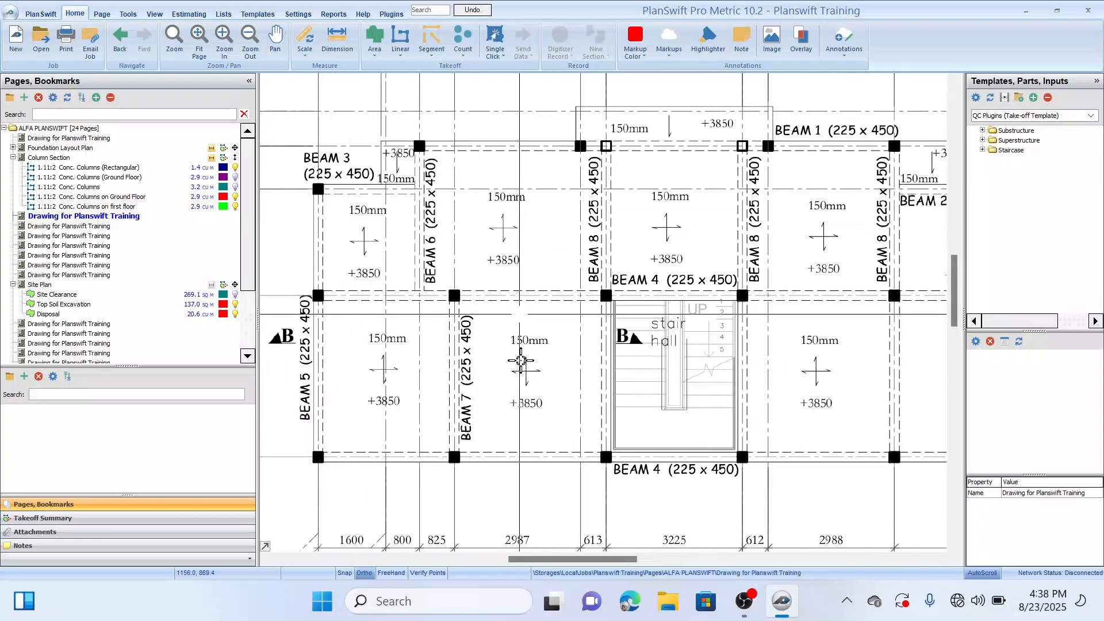
Examine the beams and slab panels around the stair hall on the first floor layout, checking where the beams run between columns
drag(520, 362, 554, 287)
drag(594, 230, 590, 260)
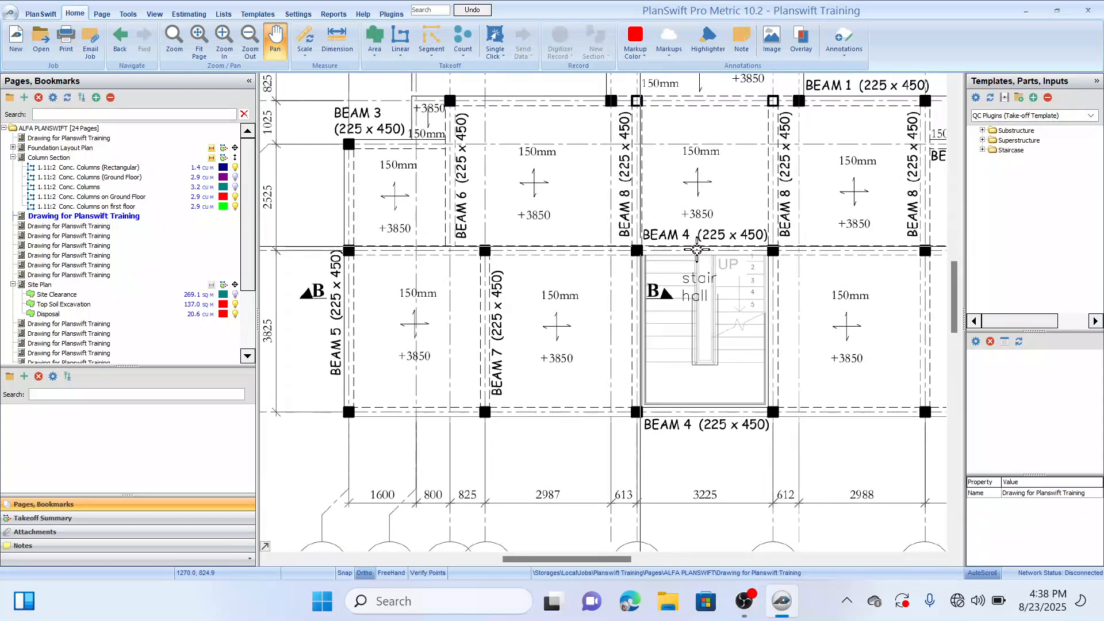
drag(713, 257, 706, 236)
drag(730, 279, 712, 274)
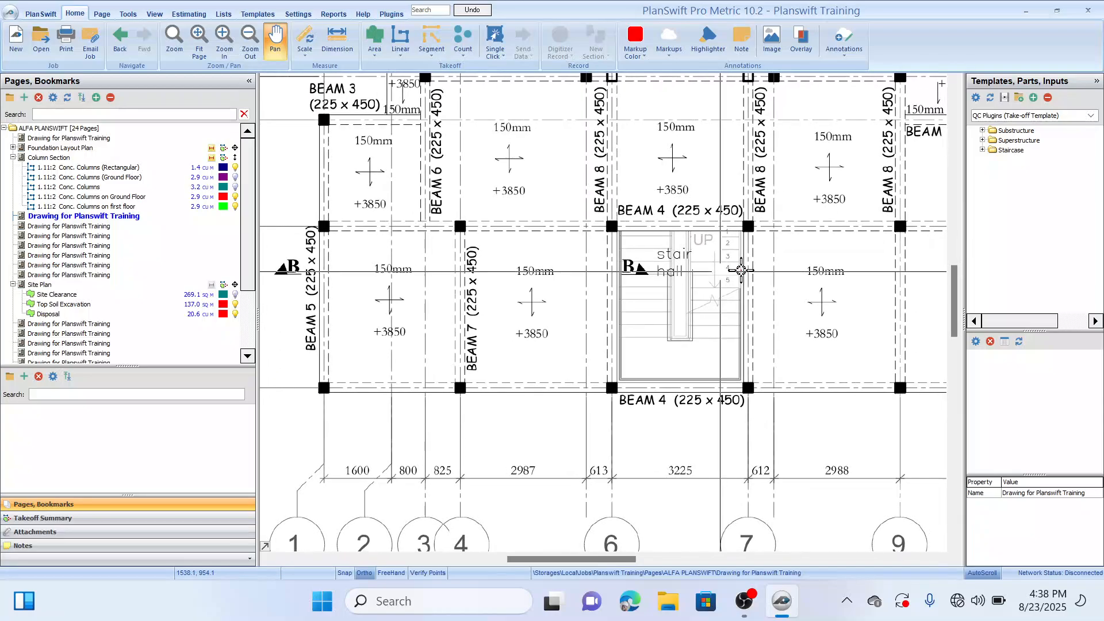
drag(780, 269, 750, 301)
drag(759, 226, 770, 252)
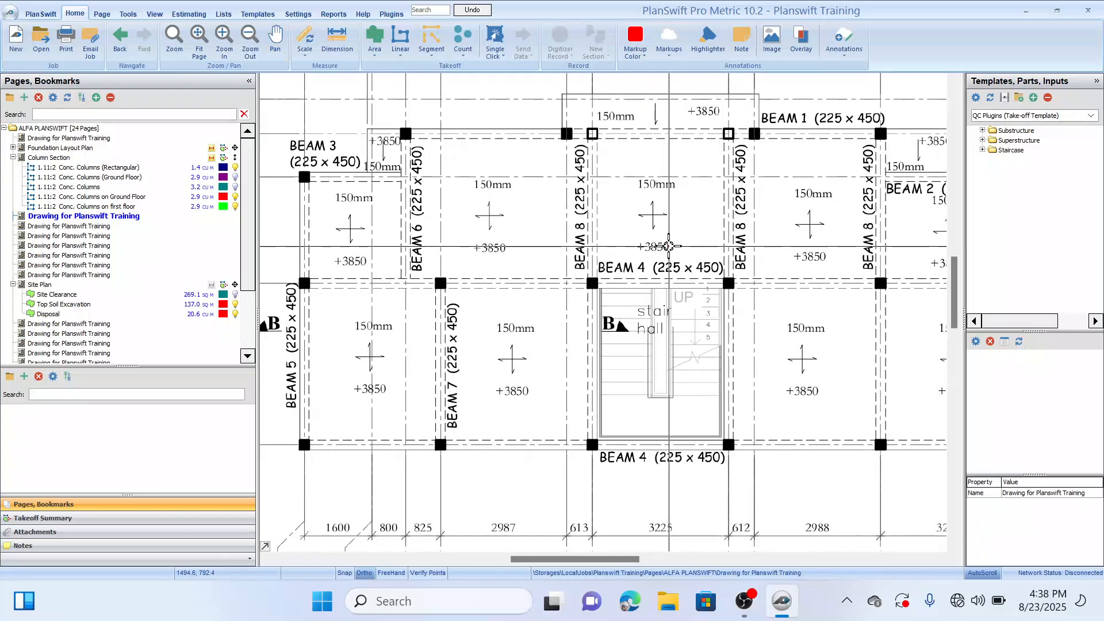
mouse_move(611, 261)
mouse_down()
mouse_move(680, 246)
mouse_move(677, 234)
mouse_up()
drag(638, 300, 645, 271)
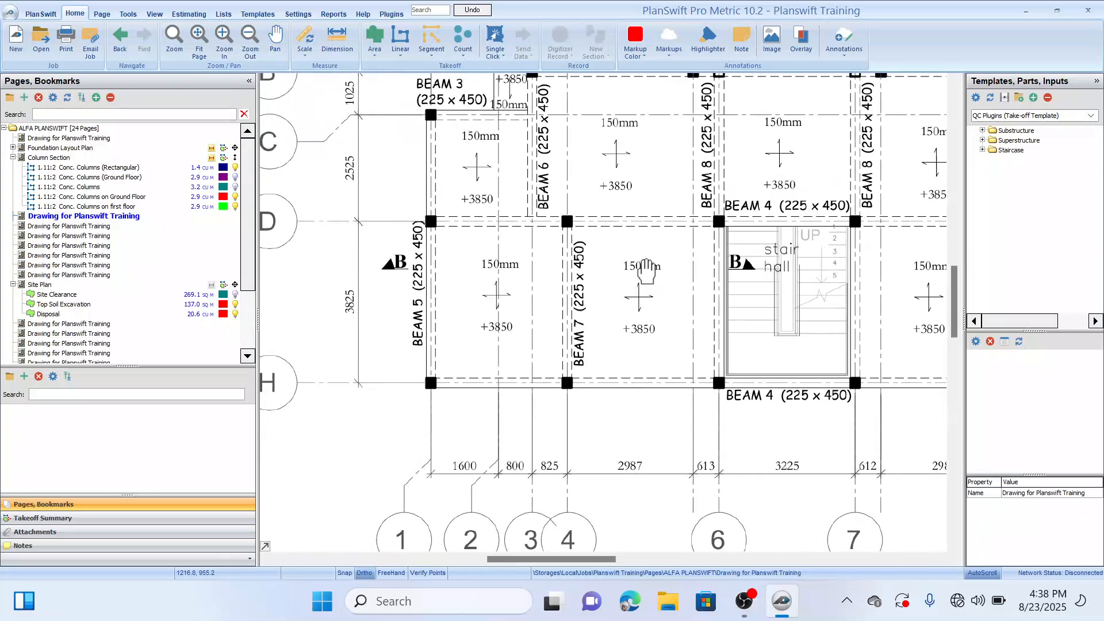
drag(638, 213, 633, 243)
drag(716, 220, 627, 223)
drag(690, 275, 562, 284)
drag(727, 272, 702, 267)
drag(616, 293, 727, 288)
drag(659, 260, 704, 255)
scroll(663, 278, up, 1)
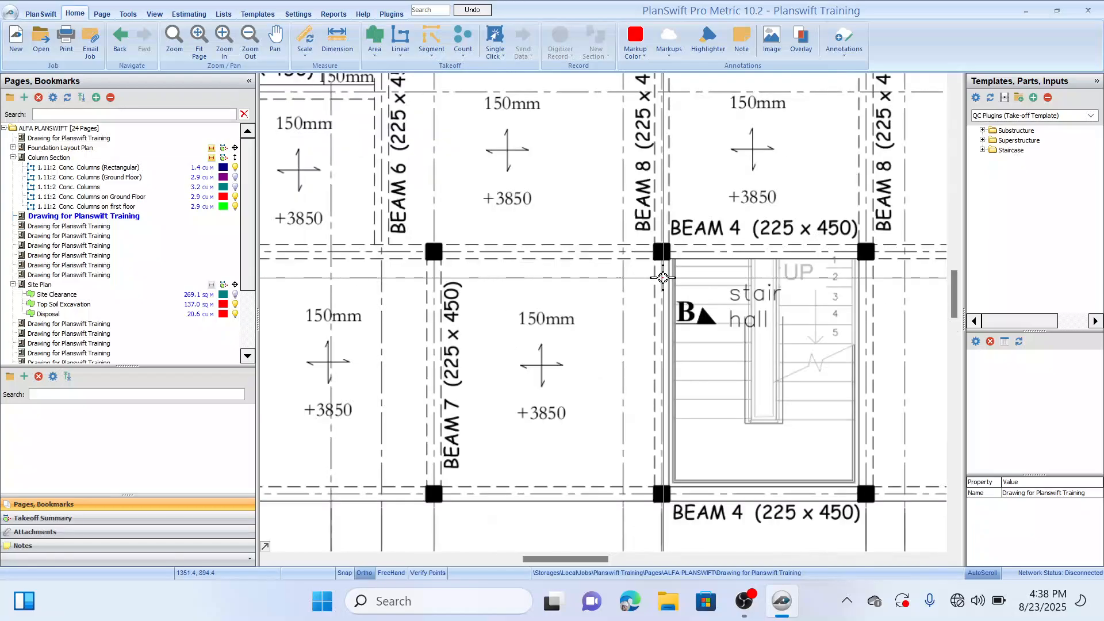
scroll(616, 296, down, 1)
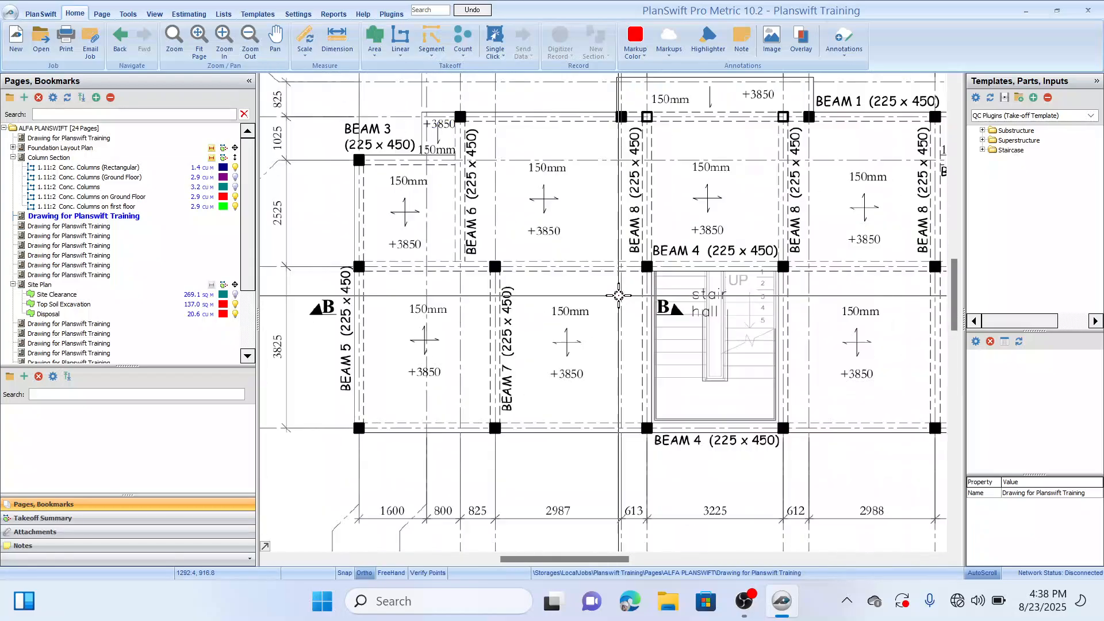
scroll(618, 295, up, 1)
scroll(618, 296, down, 1)
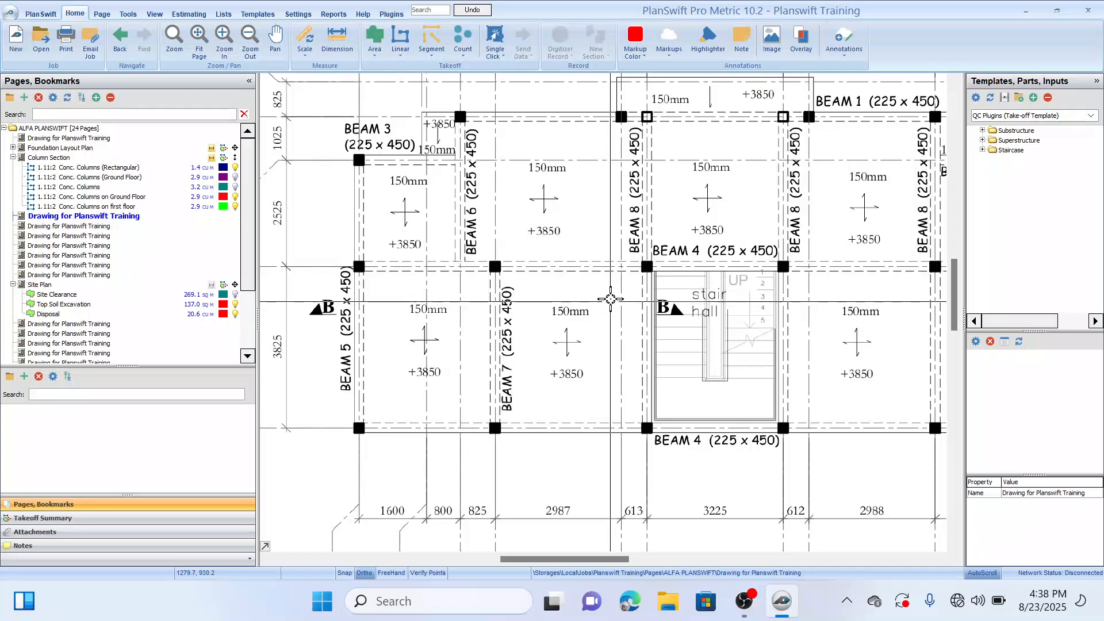
drag(596, 262, 605, 260)
mouse_move(656, 228)
mouse_down()
mouse_move(644, 239)
mouse_move(664, 234)
mouse_up()
scroll(631, 250, down, 1)
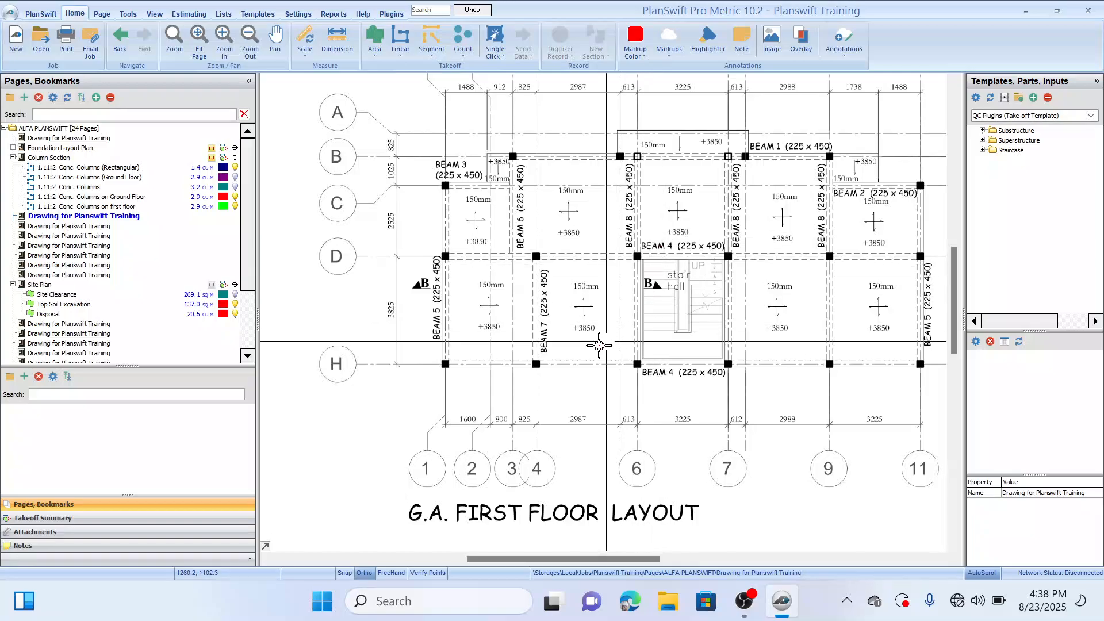
Examine Section B-B below the first floor layout for the slab thickness and the beam depth and width
drag(599, 340, 597, 211)
drag(605, 315, 605, 176)
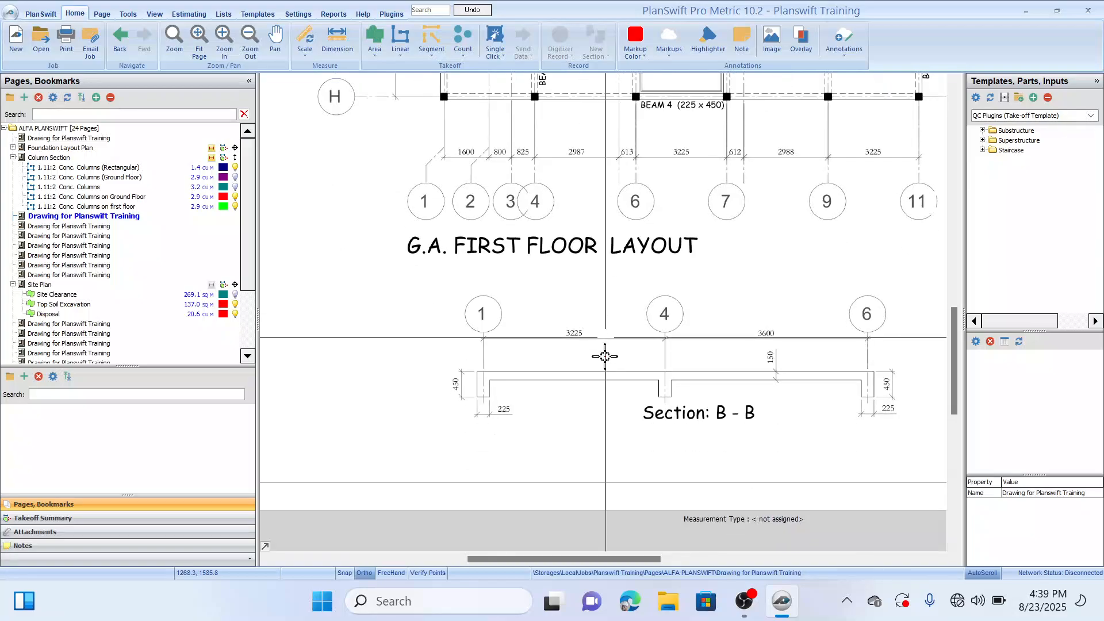
drag(591, 374, 598, 350)
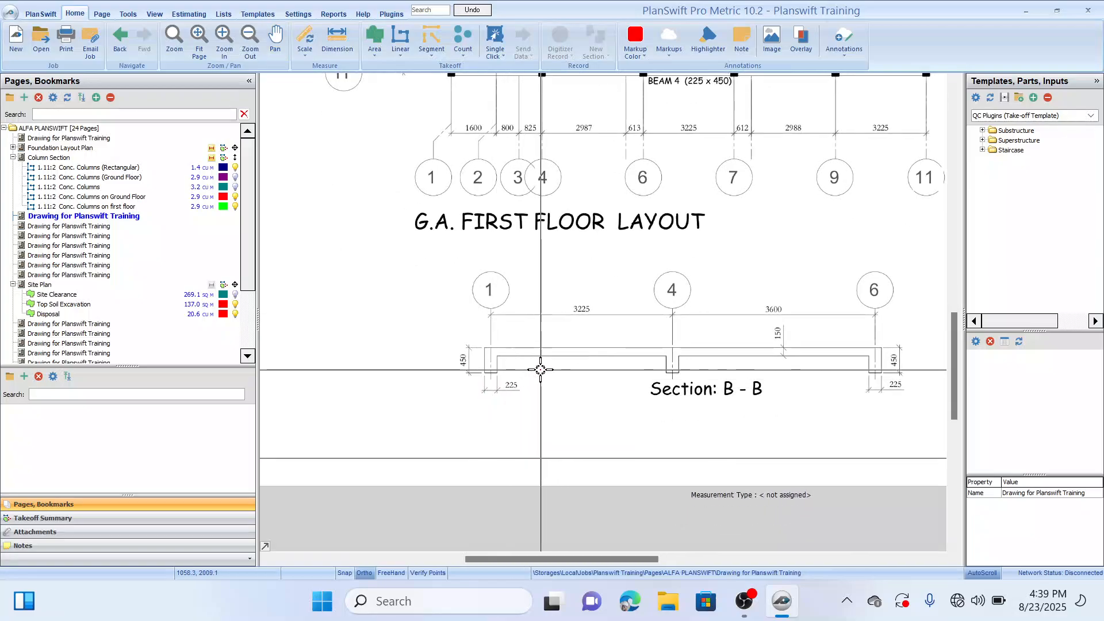
drag(540, 370, 539, 385)
scroll(455, 389, down, 2)
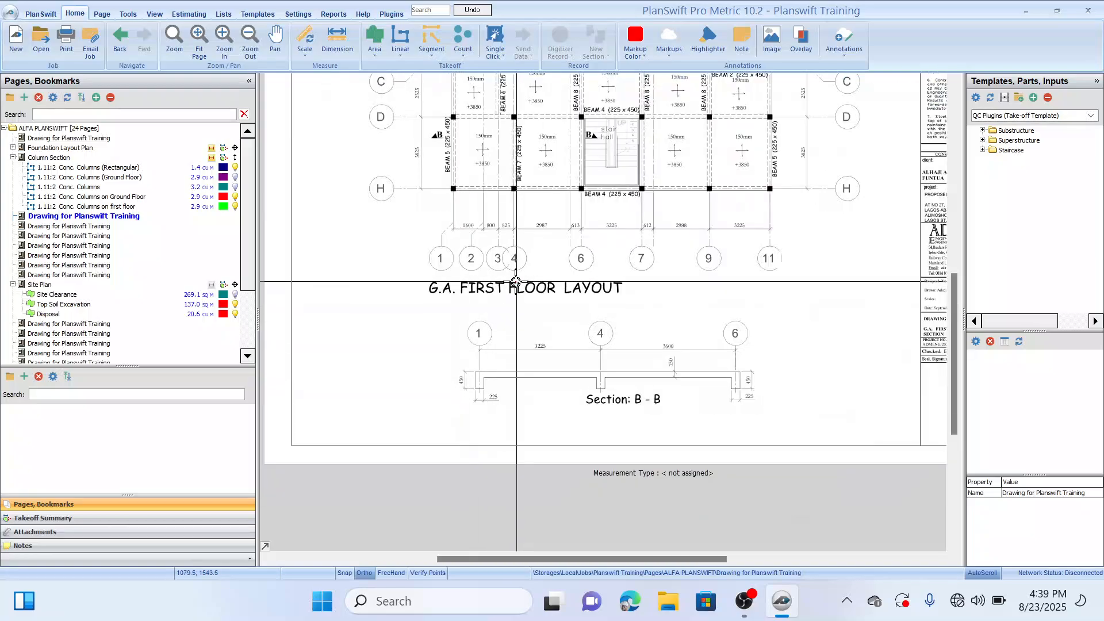
scroll(446, 406, up, 3)
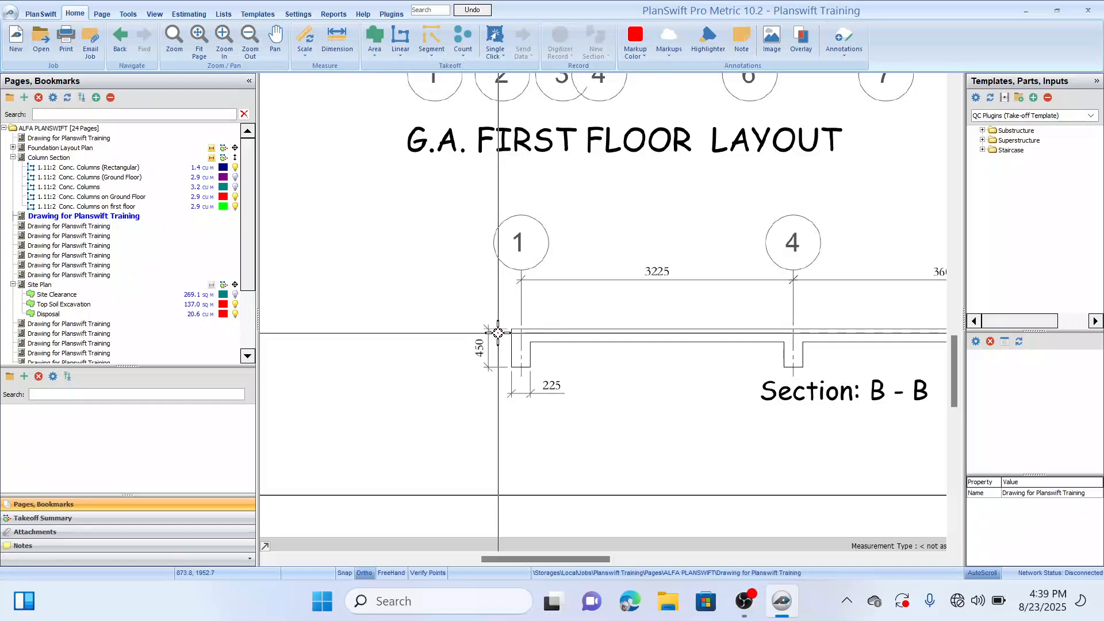
Compare the B-B section line on the first floor plan with the beam depth dimensioned in Section B-B
drag(523, 229, 542, 347)
scroll(542, 347, up, 6)
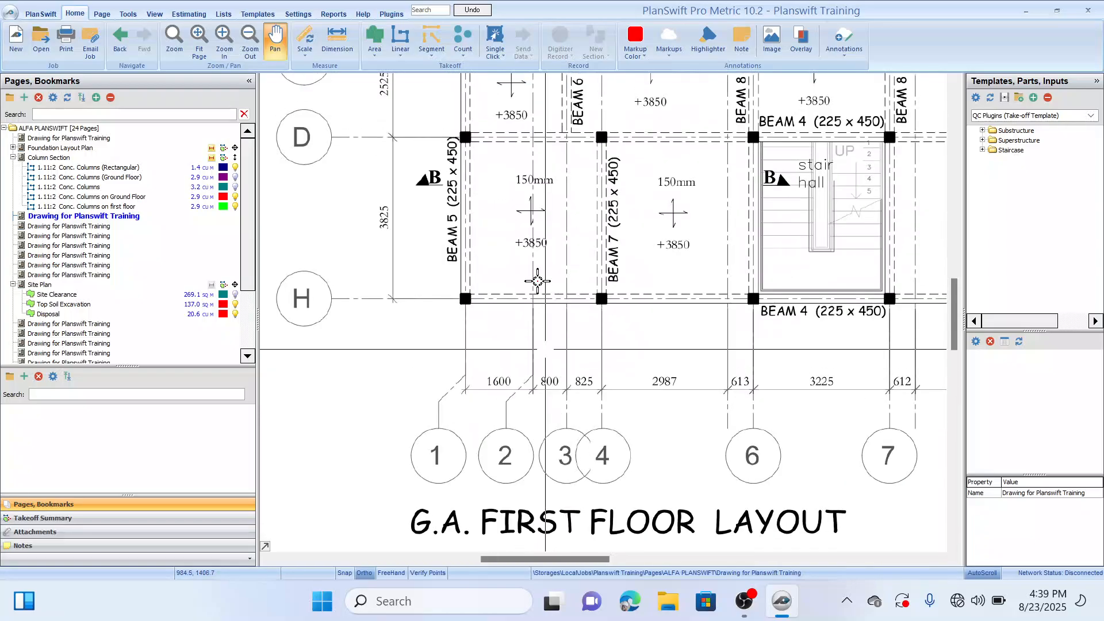
drag(543, 281, 560, 290)
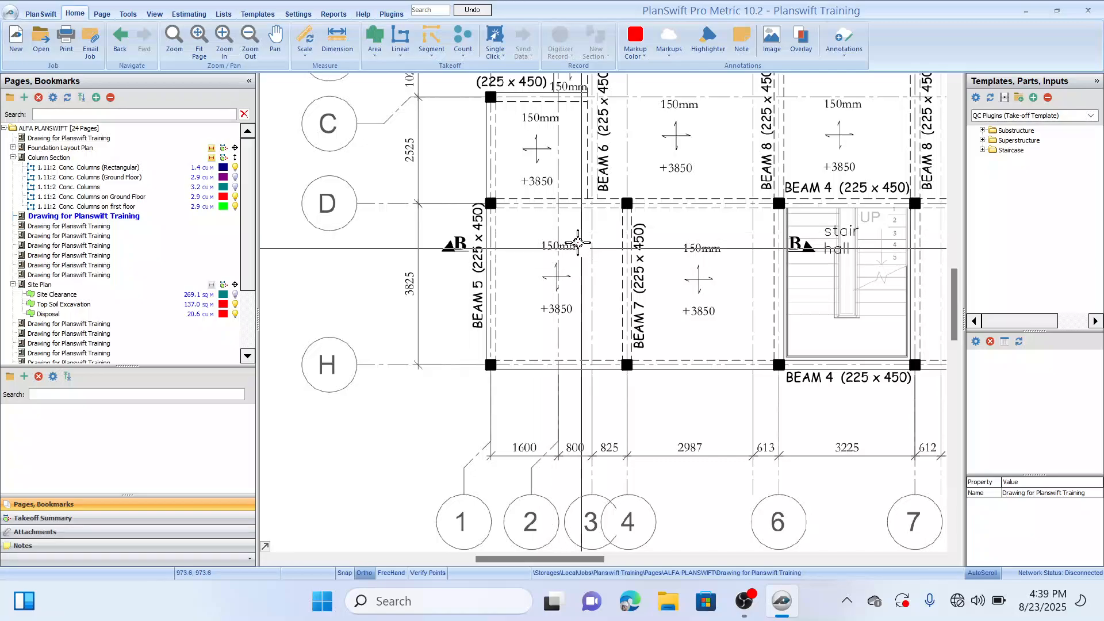
scroll(558, 292, down, 6)
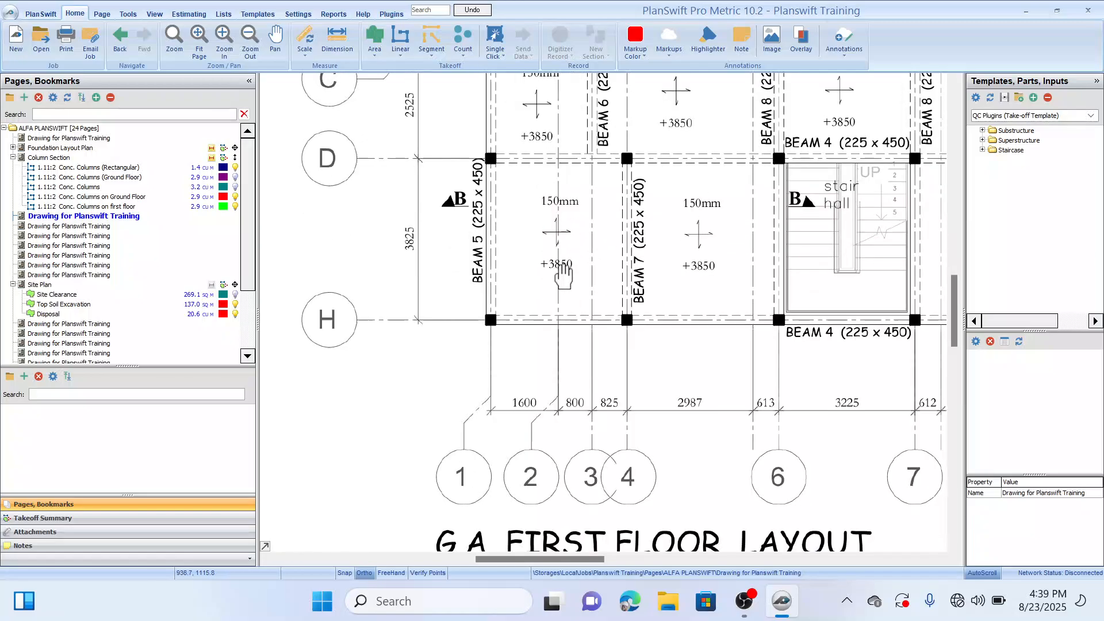
scroll(575, 270, down, 1)
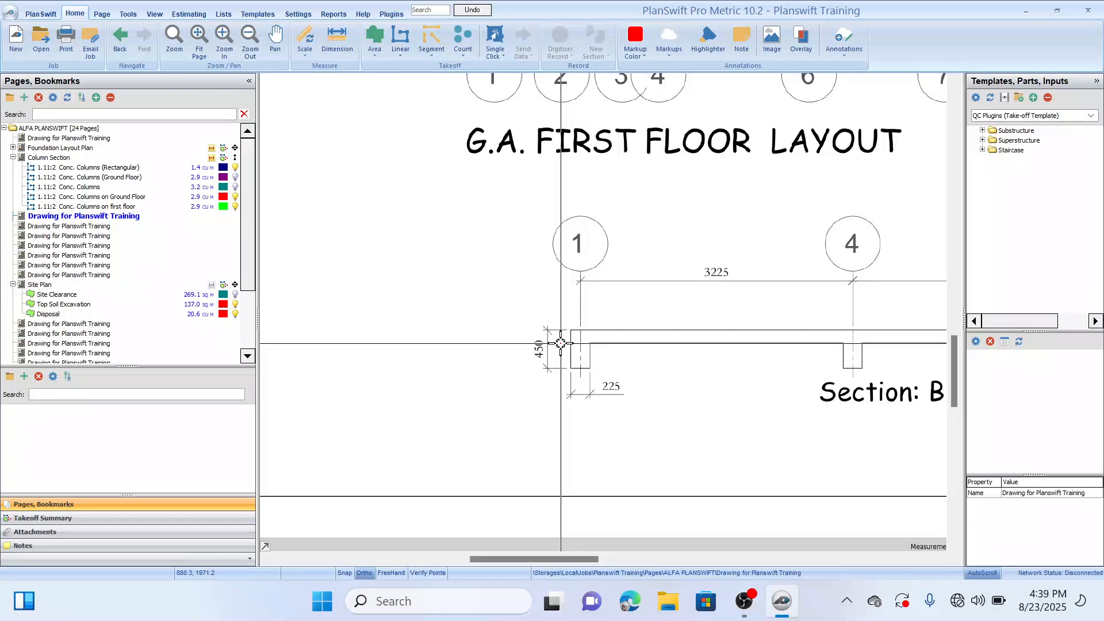
scroll(561, 343, up, 4)
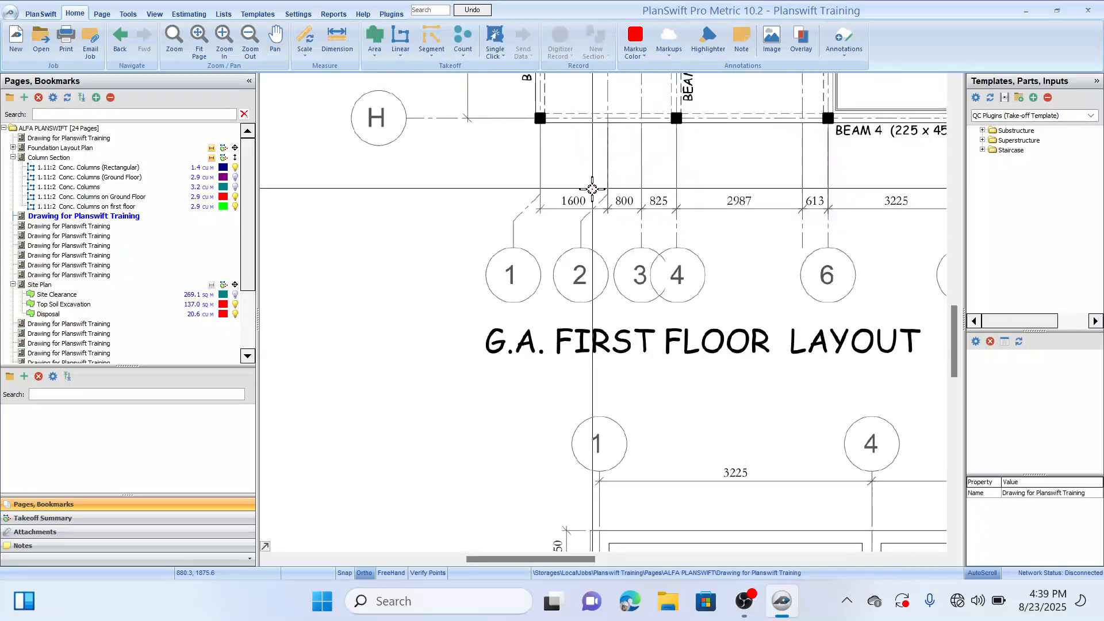
drag(667, 263, 599, 371)
mouse_move(609, 244)
mouse_down()
mouse_move(616, 328)
mouse_move(654, 306)
mouse_up()
scroll(584, 245, down, 2)
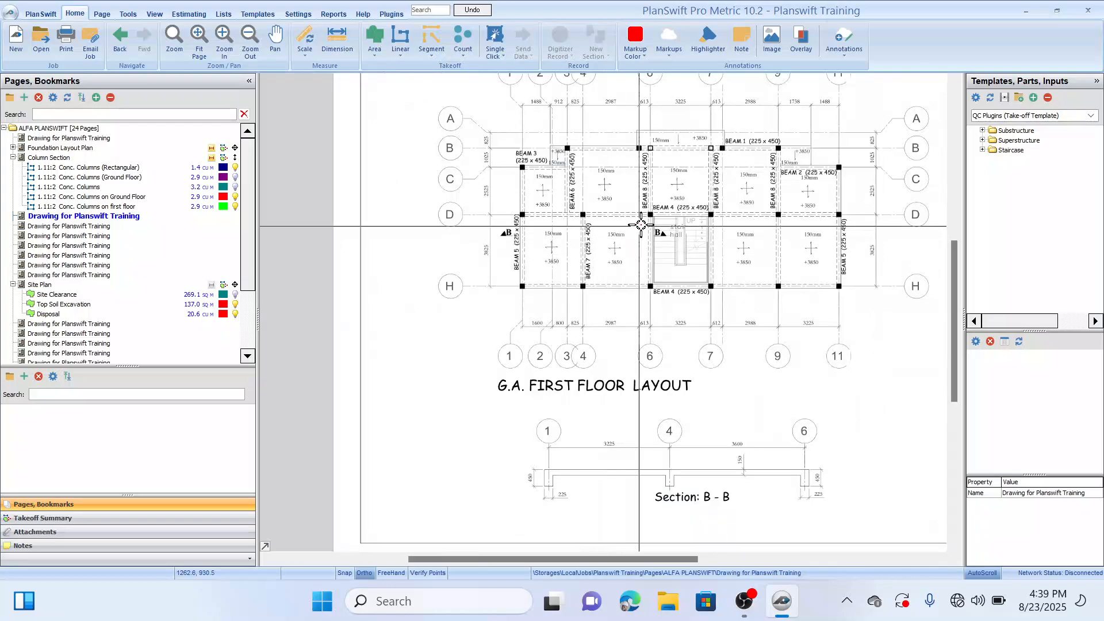
drag(625, 228, 576, 232)
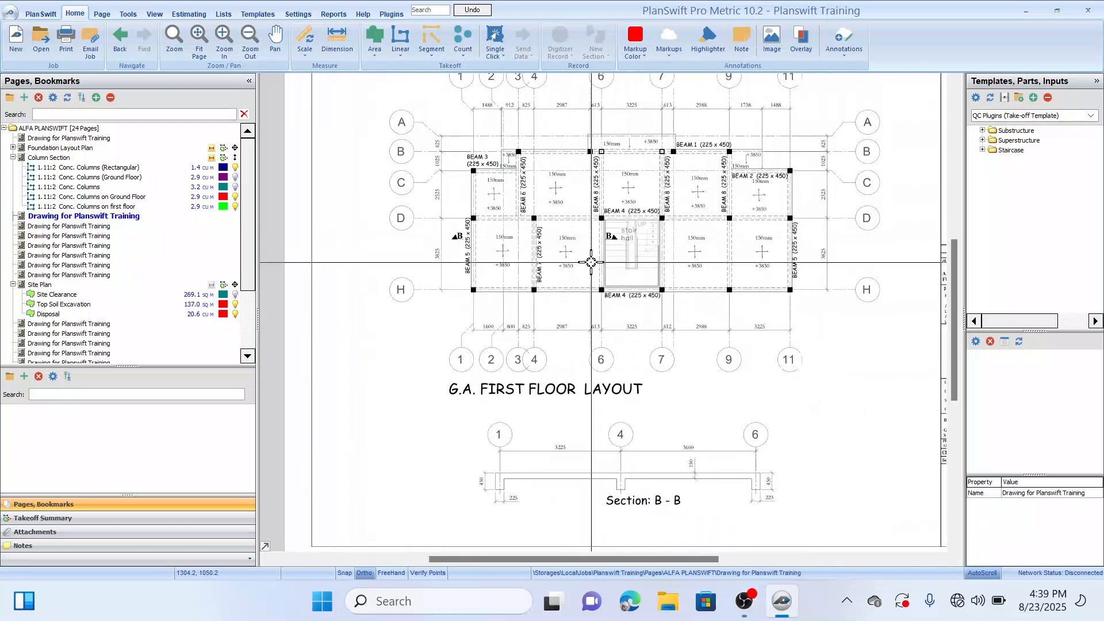
Open the first floor beam details page and examine the Beam 1 (225 x 450) elevation and its reinforcement labels
click(101, 227)
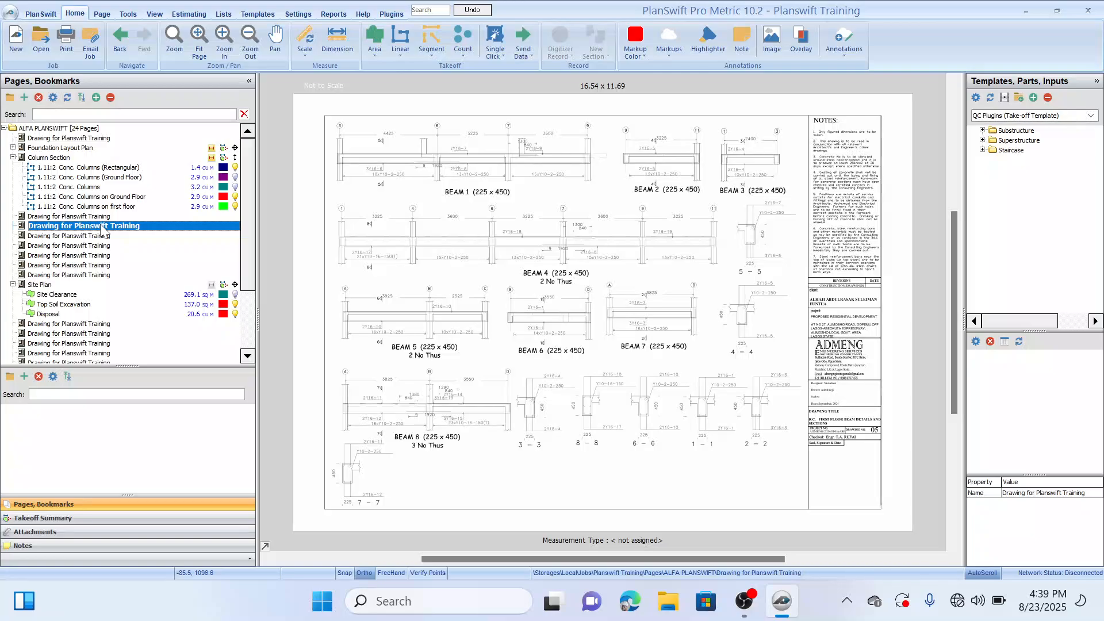
drag(439, 301, 451, 288)
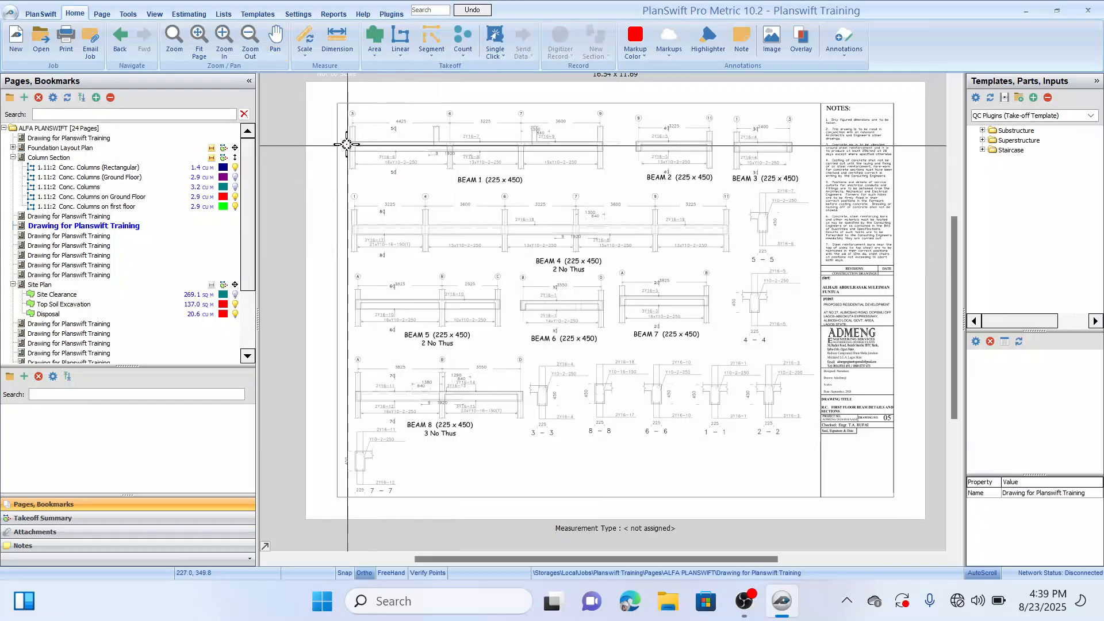
scroll(345, 143, up, 6)
drag(397, 142, 399, 180)
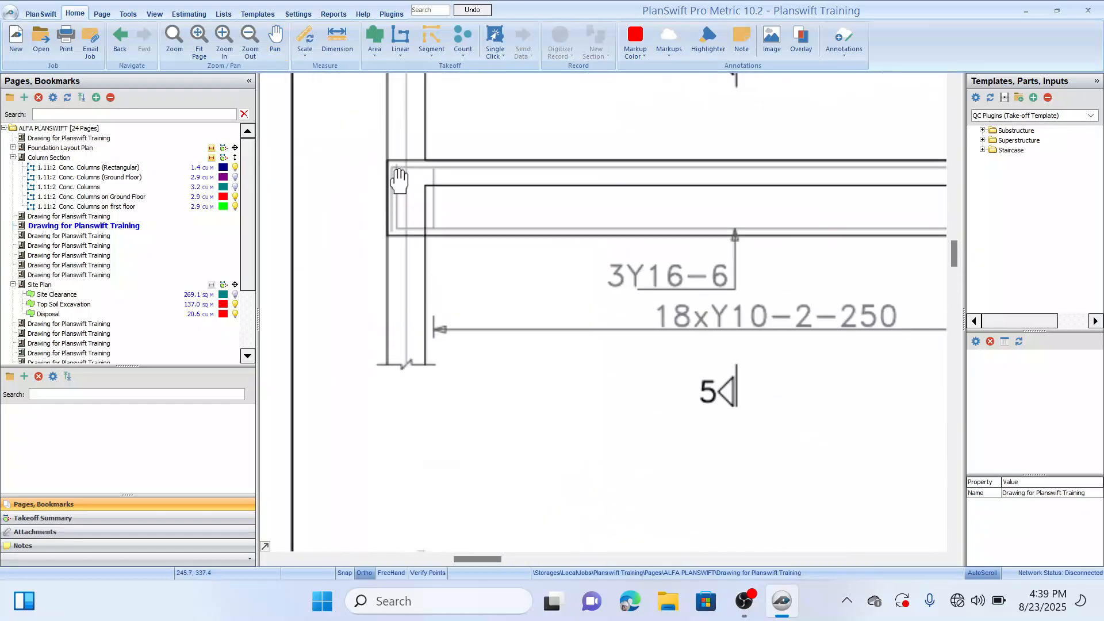
drag(603, 168, 525, 197)
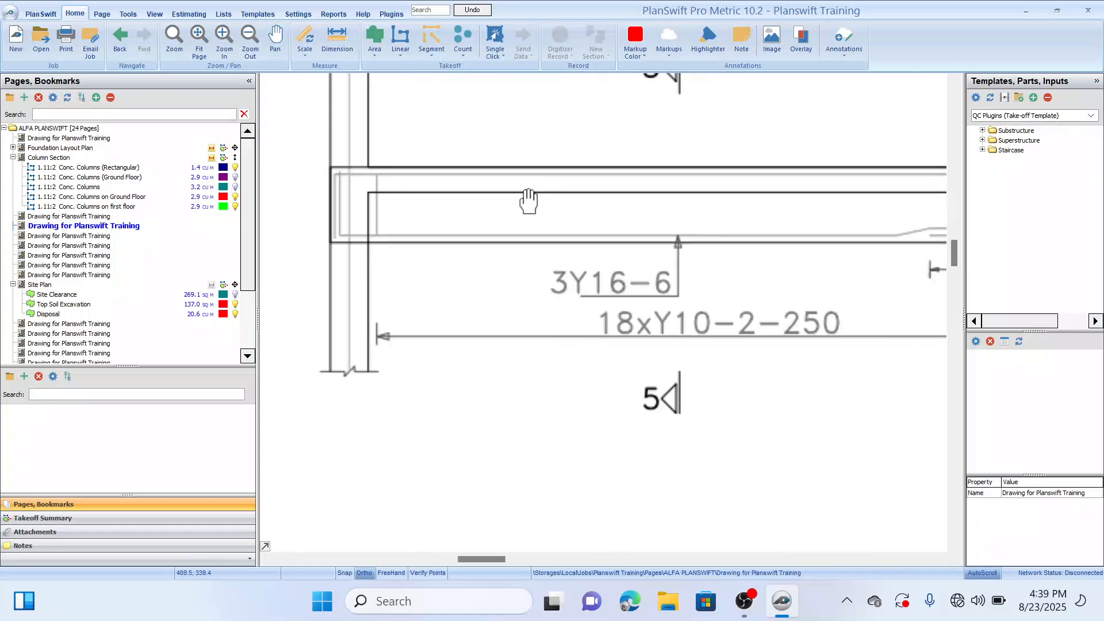
scroll(668, 242, up, 2)
scroll(653, 261, down, 1)
scroll(653, 261, down, 4)
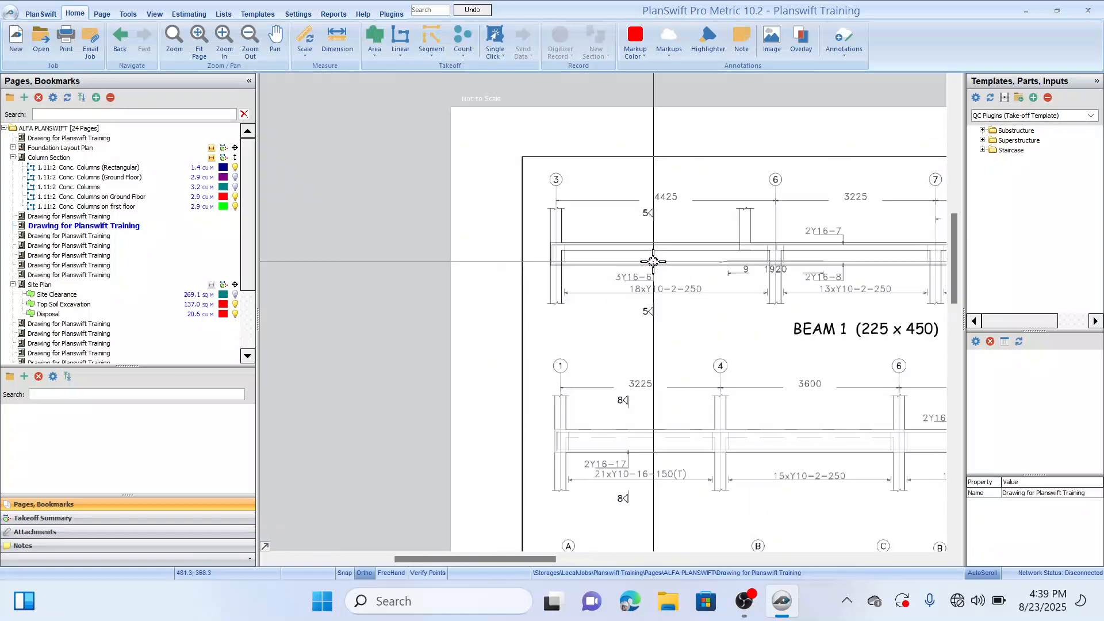
Follow the Beam 1 (225 x 450) elevation from grid 3 to grid 9, checking its spans and reinforcement labels
scroll(549, 249, up, 2)
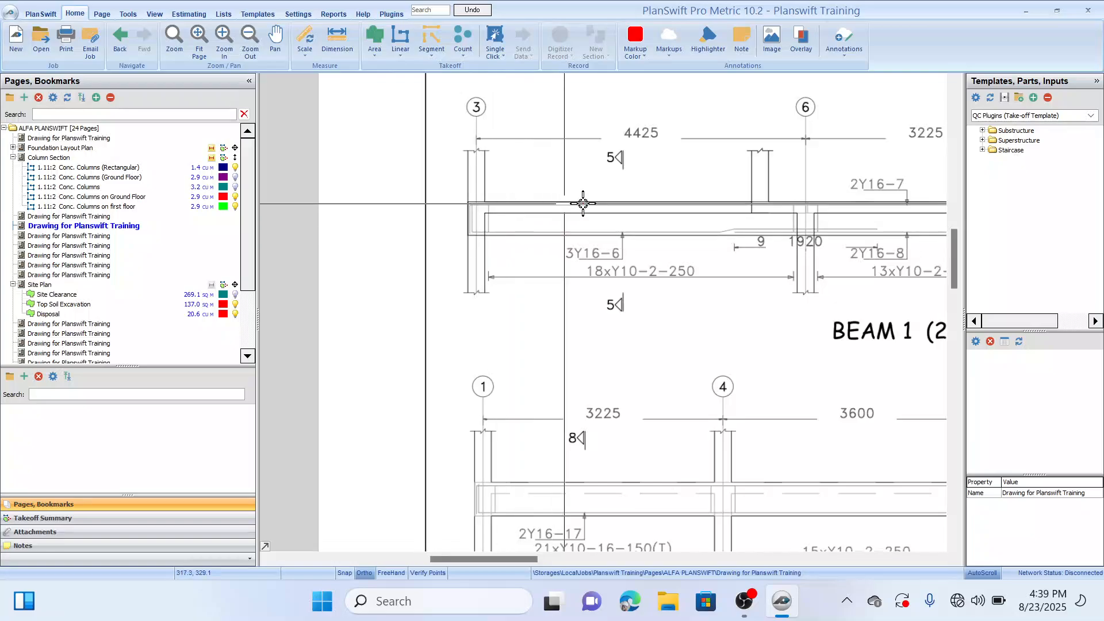
drag(734, 227, 567, 232)
drag(675, 243, 531, 247)
mouse_move(735, 252)
mouse_down()
mouse_move(608, 254)
mouse_move(673, 247)
mouse_up()
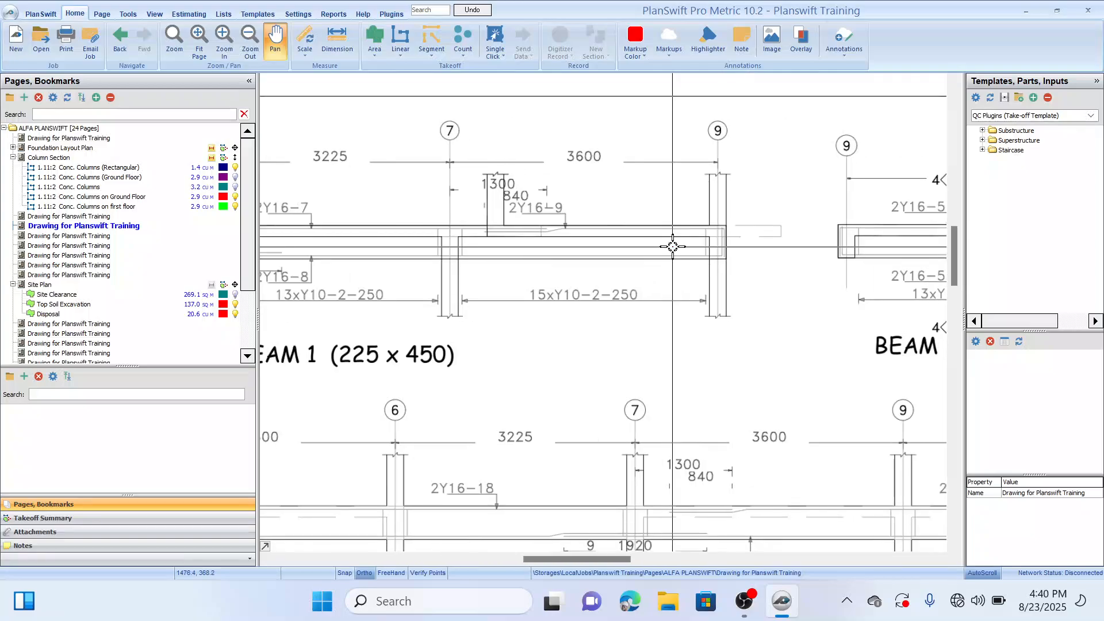
Look over the elevations of Beams 4 to 8 and the beam cross-sections on the rest of the beam details sheet
scroll(673, 249, down, 3)
drag(672, 334, 687, 280)
drag(688, 394, 690, 283)
scroll(636, 338, up, 1)
scroll(636, 338, down, 1)
scroll(636, 338, up, 1)
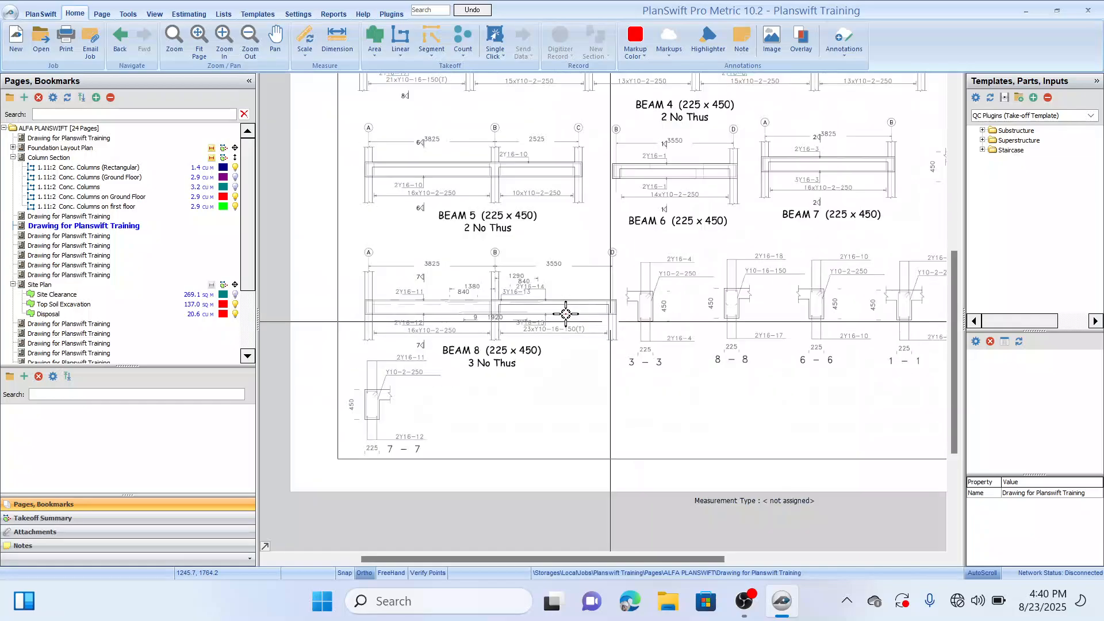
scroll(504, 318, down, 1)
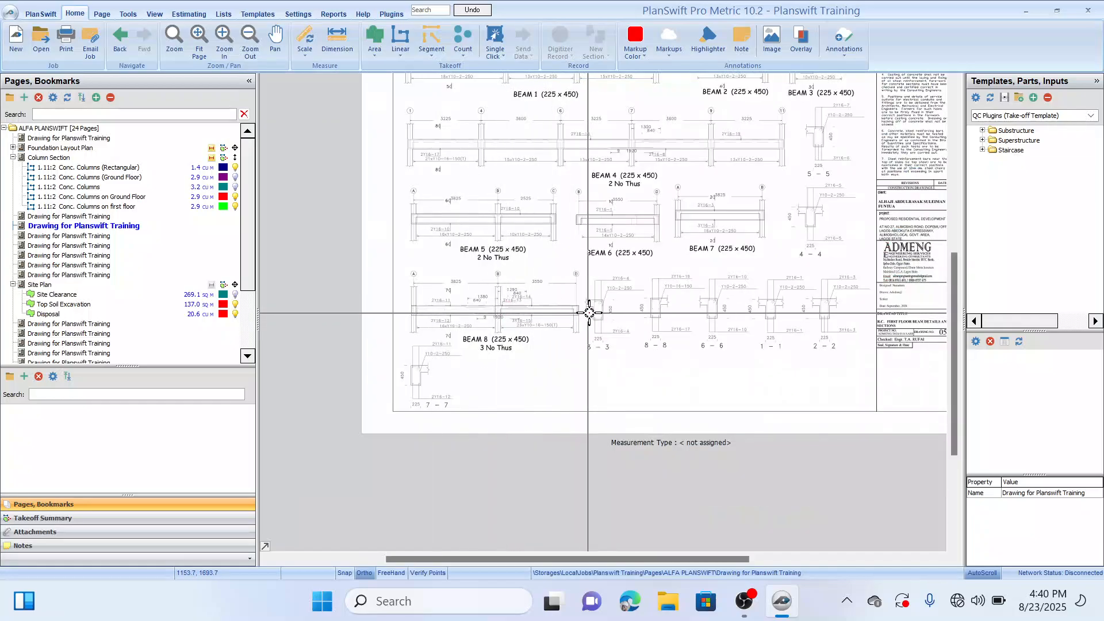
Examine beam cross-section 3-3 for its width, depth and slab connection, comparing it with the adjoining Beam 8 elevation
scroll(595, 317, up, 3)
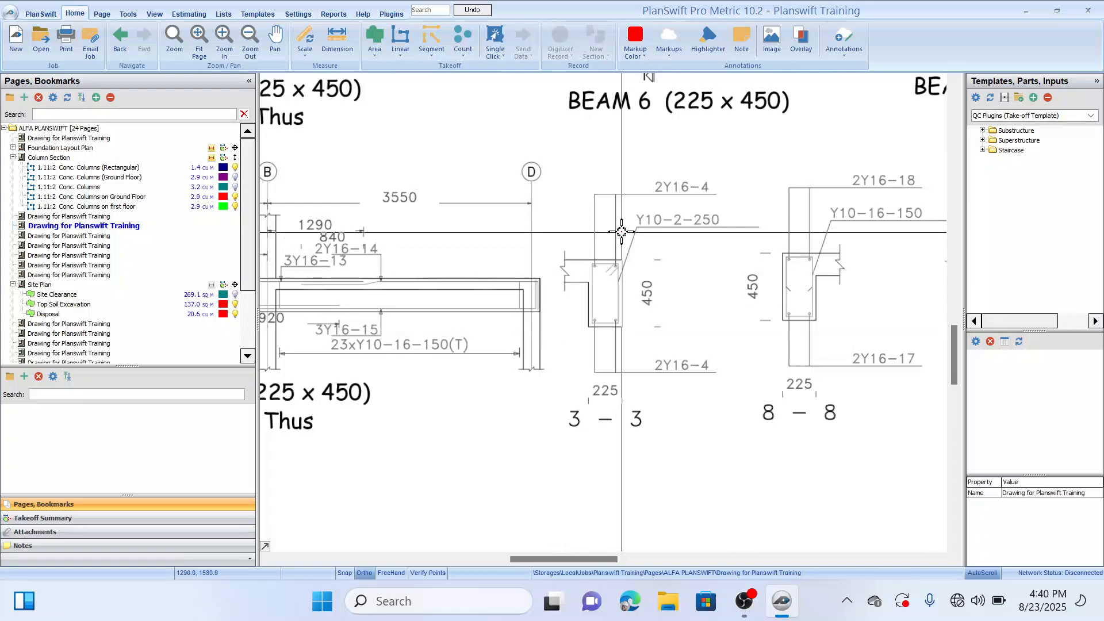
drag(572, 298, 615, 301)
scroll(592, 293, up, 2)
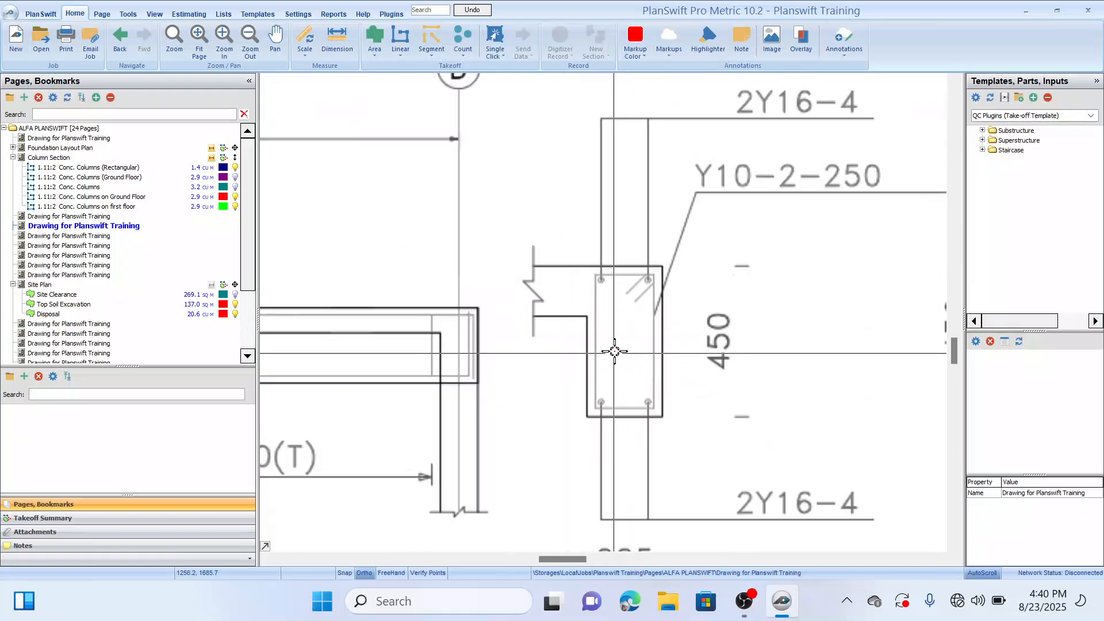
scroll(598, 362, down, 1)
drag(579, 365, 621, 295)
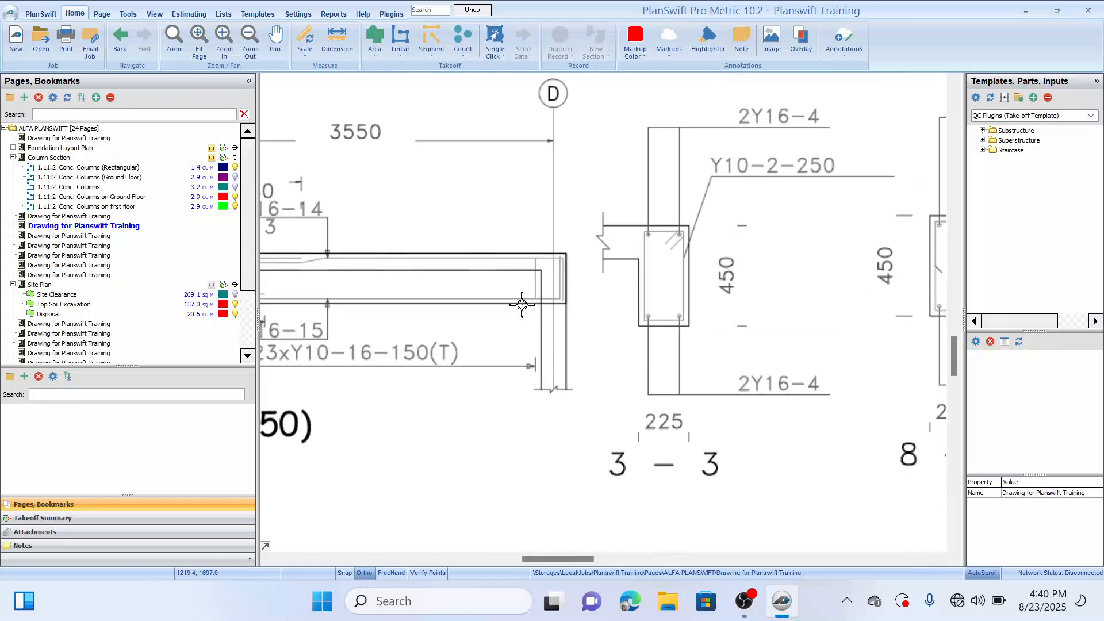
Open the R.C. first floor slab details page and examine the slab reinforcement labels and Section C-C
click(94, 236)
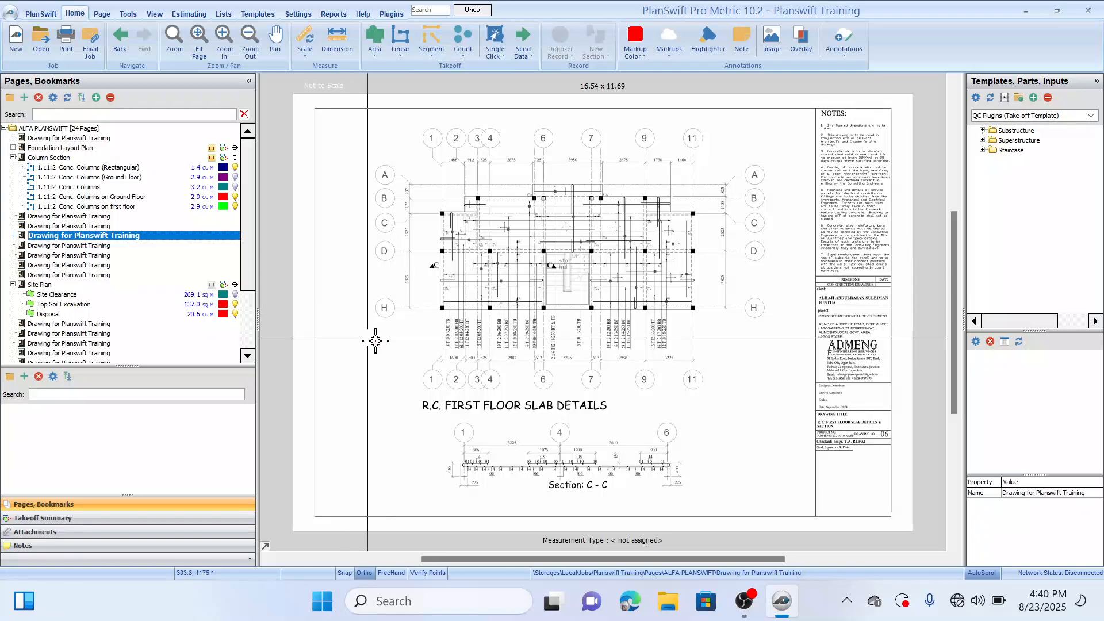
scroll(474, 359, up, 2)
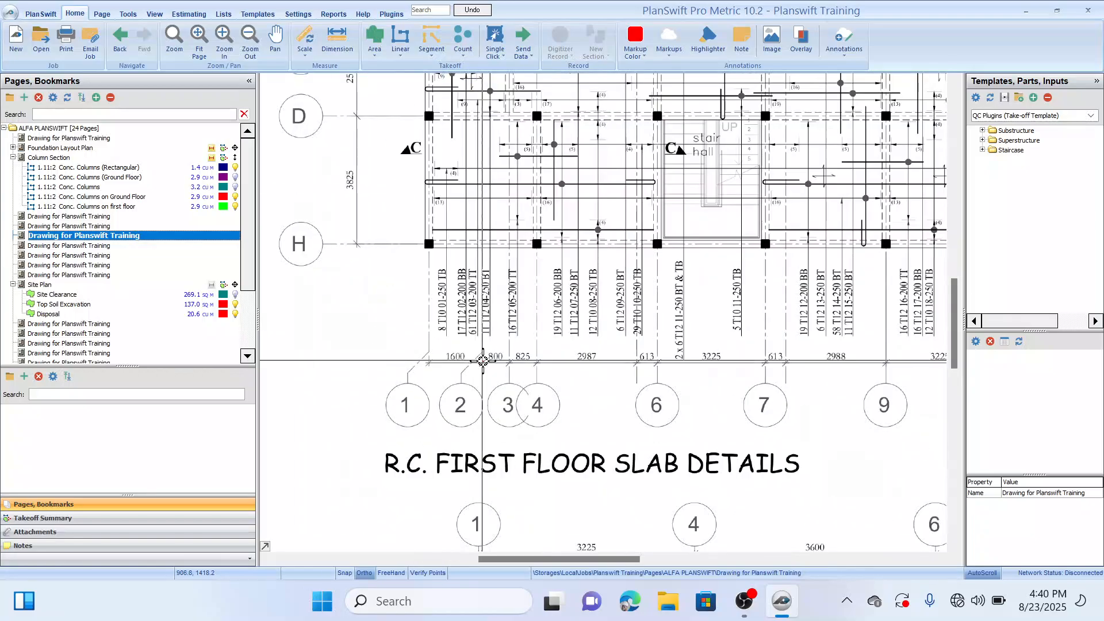
drag(515, 357, 506, 305)
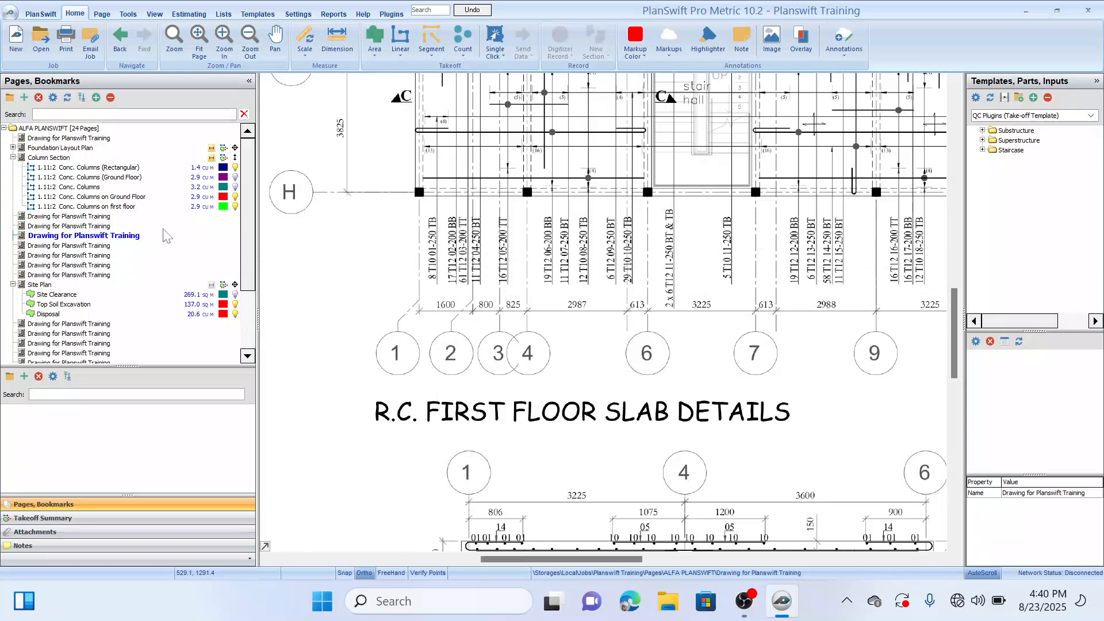
Return to the G.A. first floor layout page and examine the beams and slab panels around the stair hall
click(106, 217)
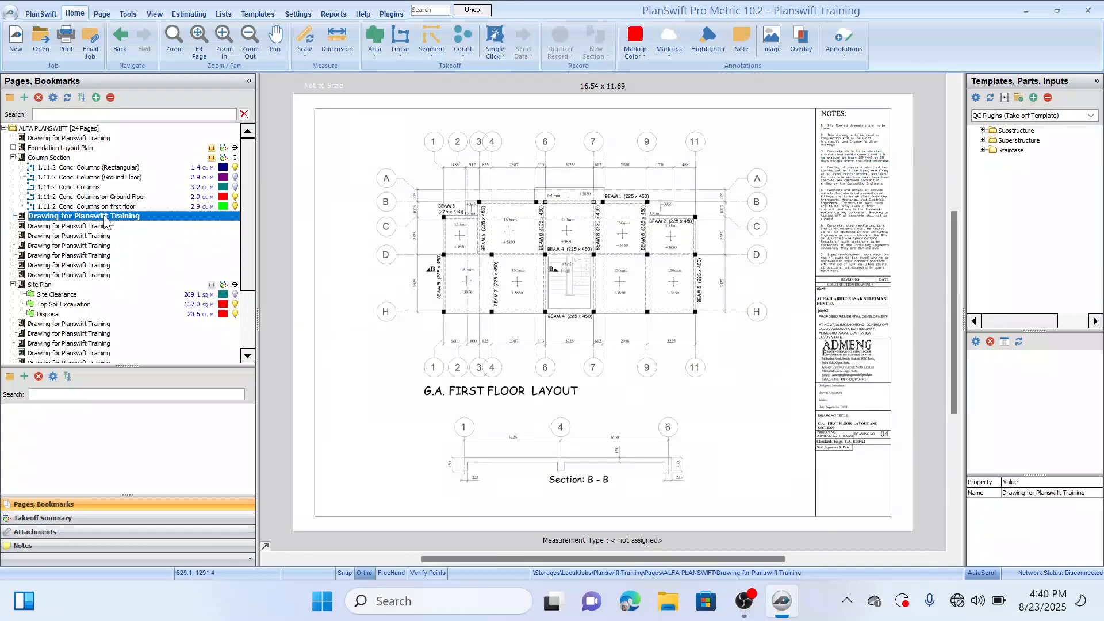
scroll(500, 238, up, 3)
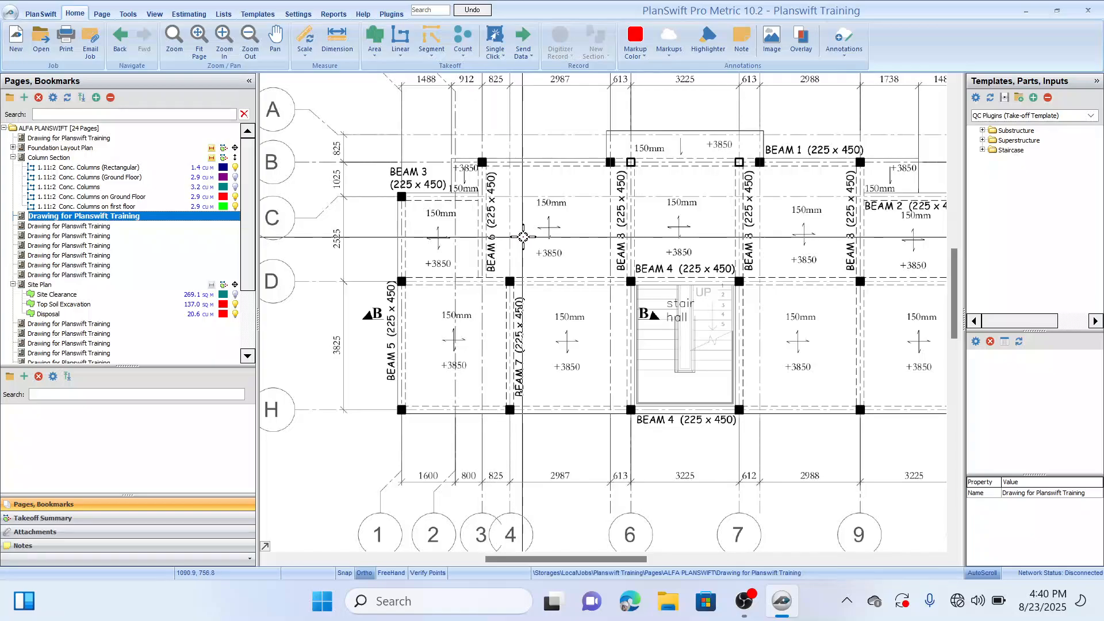
drag(549, 256, 546, 251)
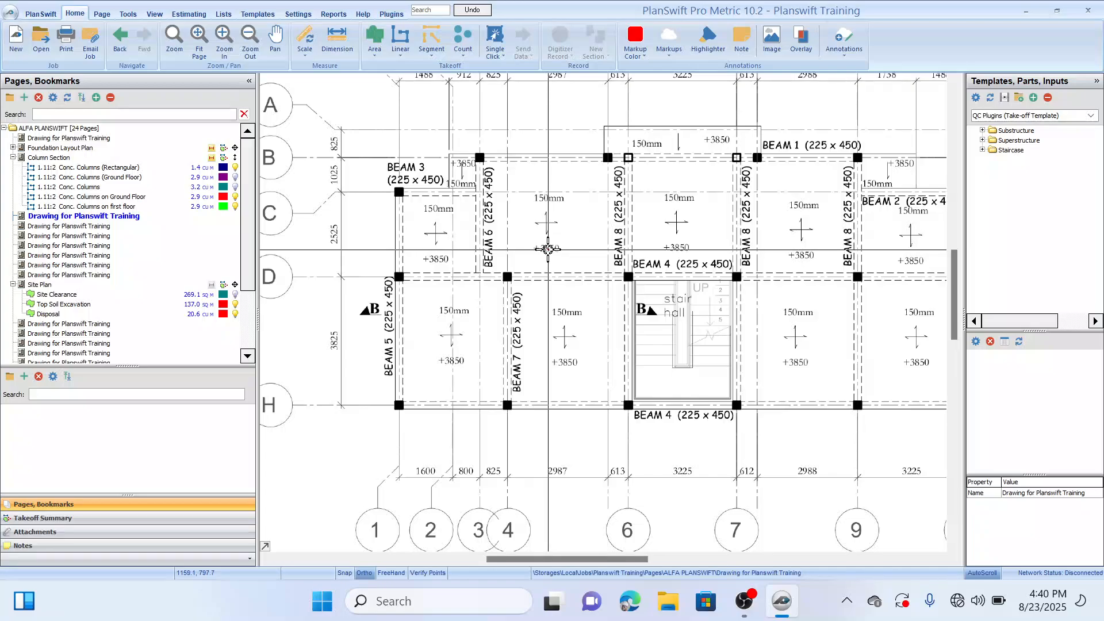
drag(547, 248, 546, 263)
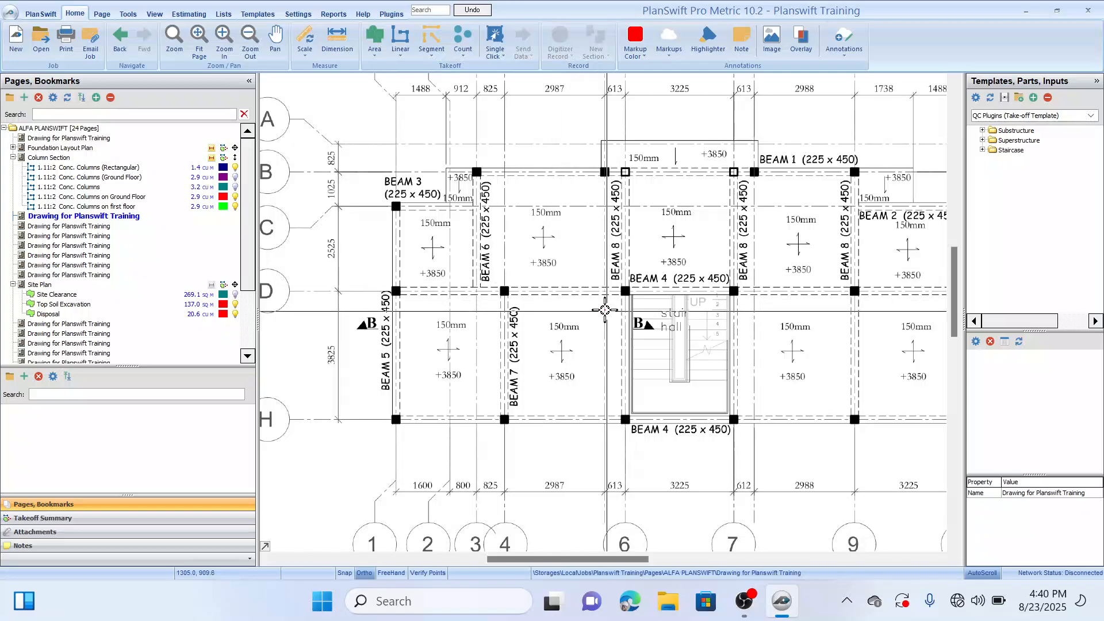
drag(605, 310, 598, 289)
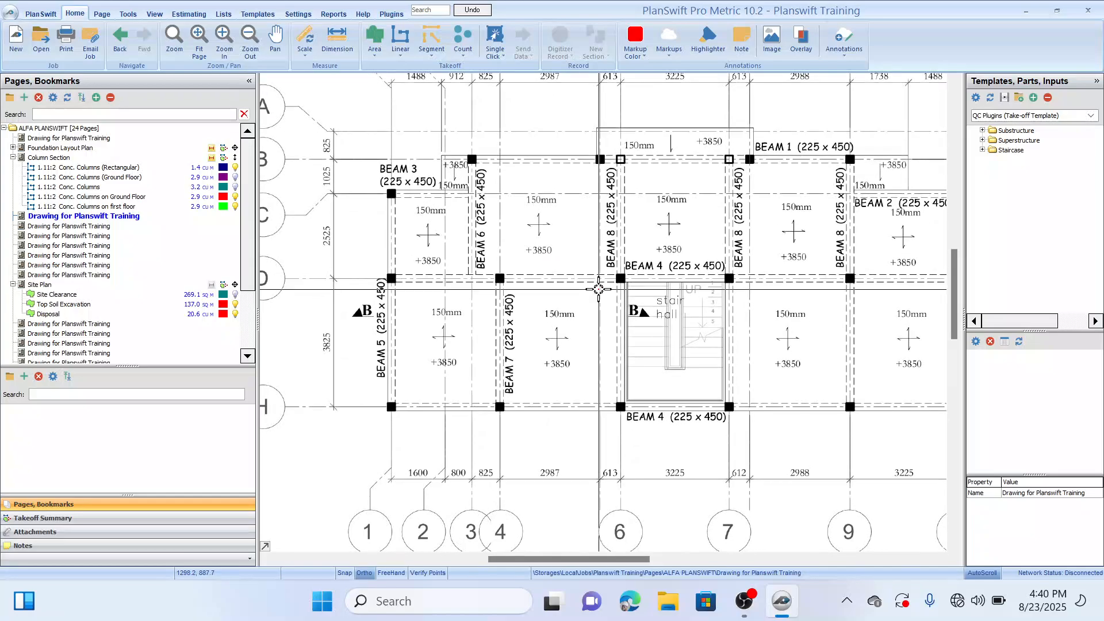
drag(614, 363, 603, 360)
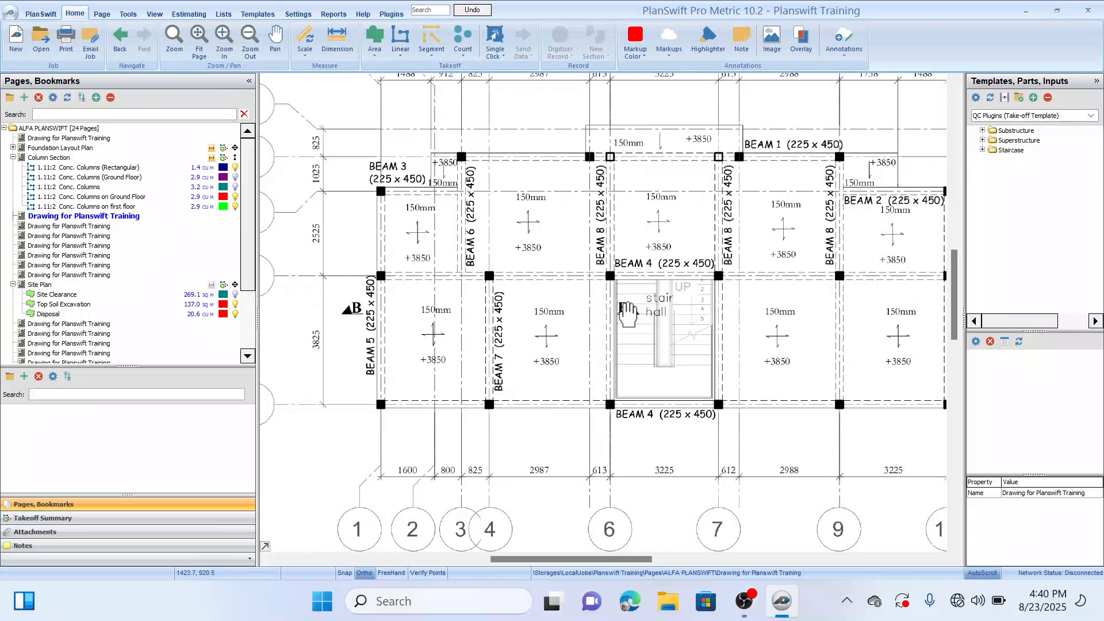
drag(626, 313, 605, 320)
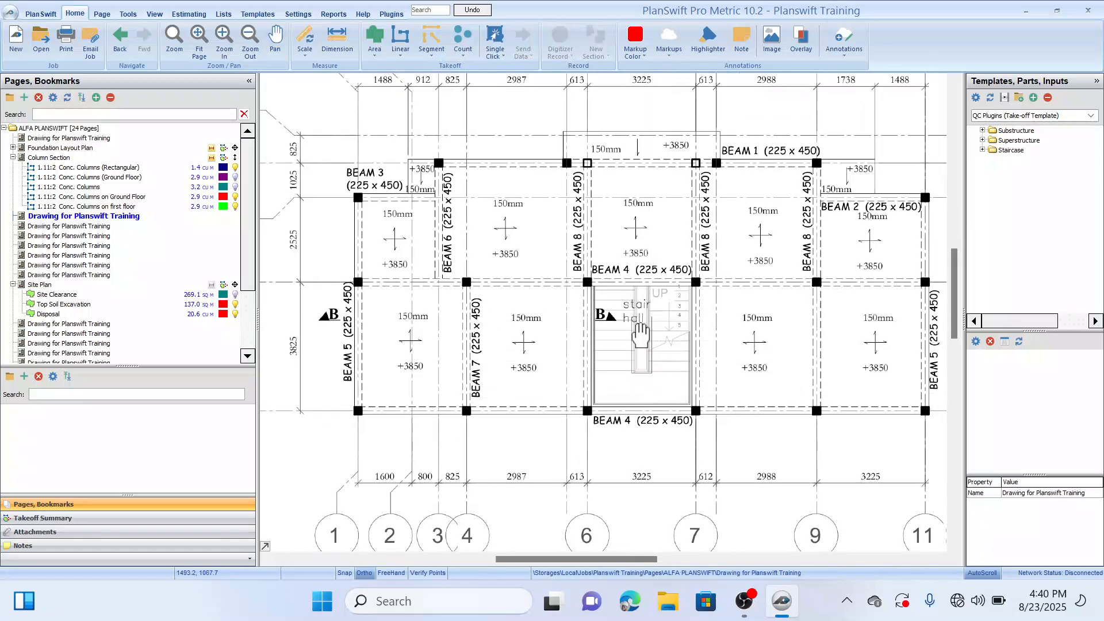
Check the beam labels and runs across the first floor layout between grid lines 1 and 11
scroll(638, 327, down, 5)
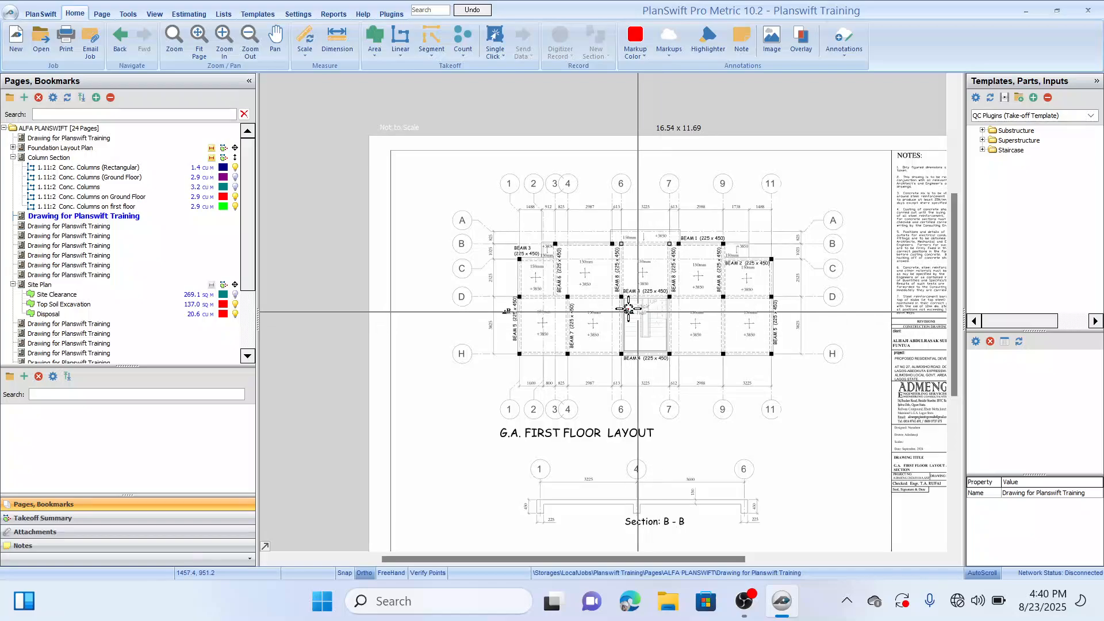
scroll(627, 309, up, 2)
drag(617, 289, 636, 251)
drag(681, 331, 675, 308)
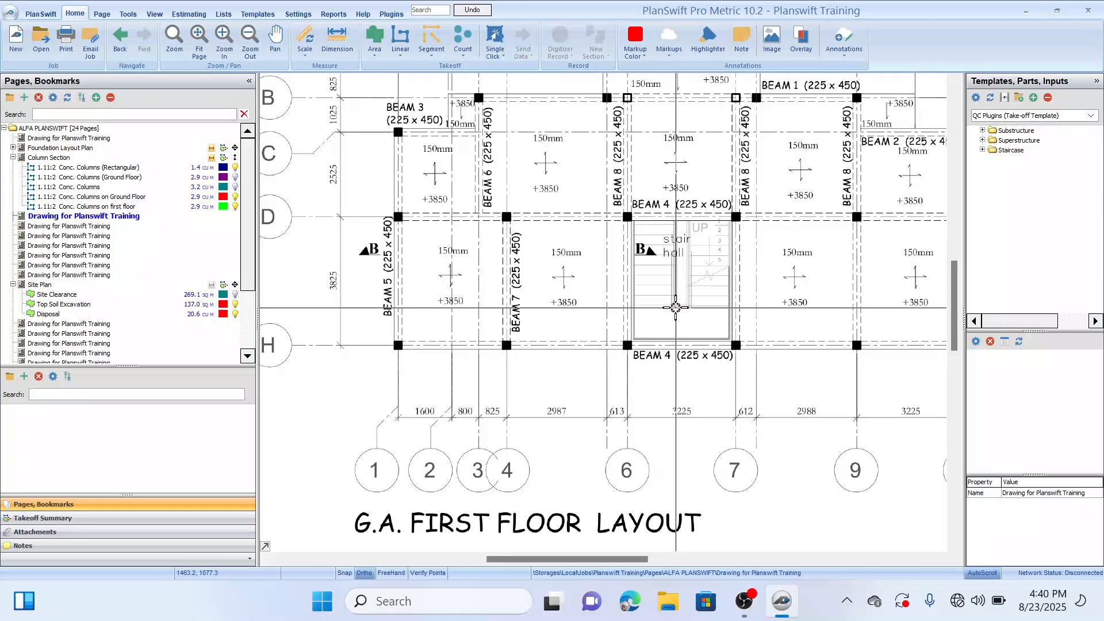
drag(682, 143, 671, 167)
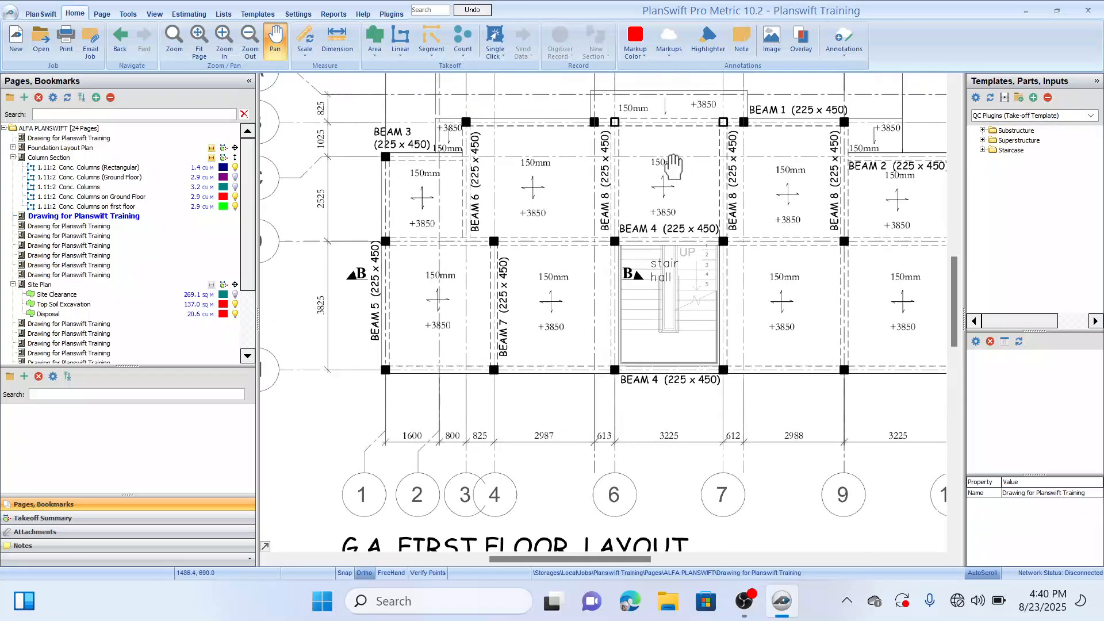
drag(738, 177, 706, 195)
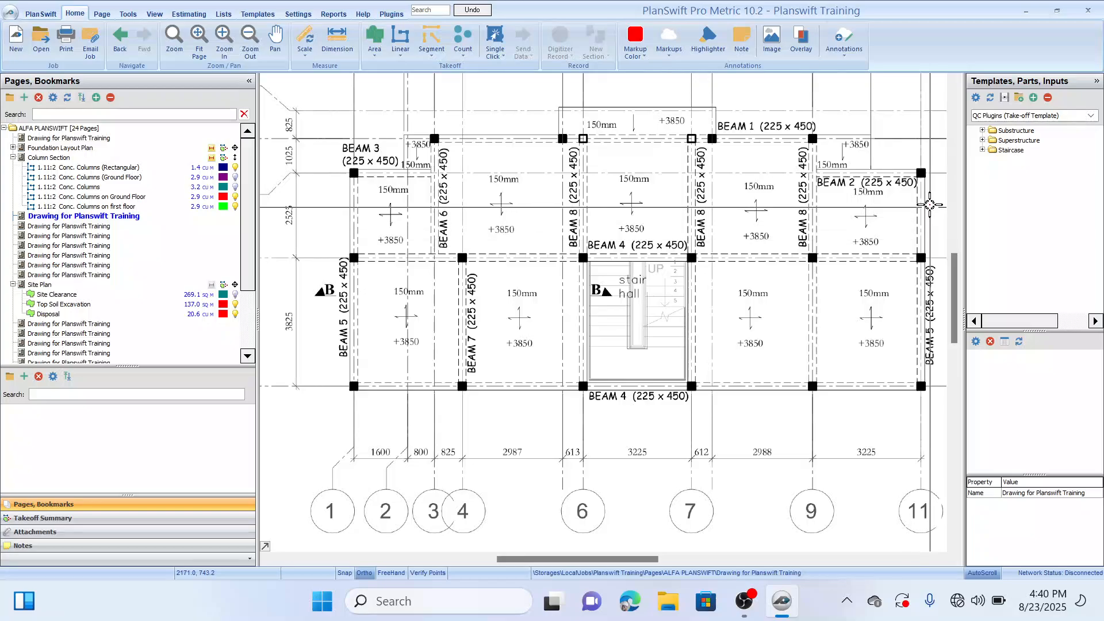
drag(840, 207, 820, 218)
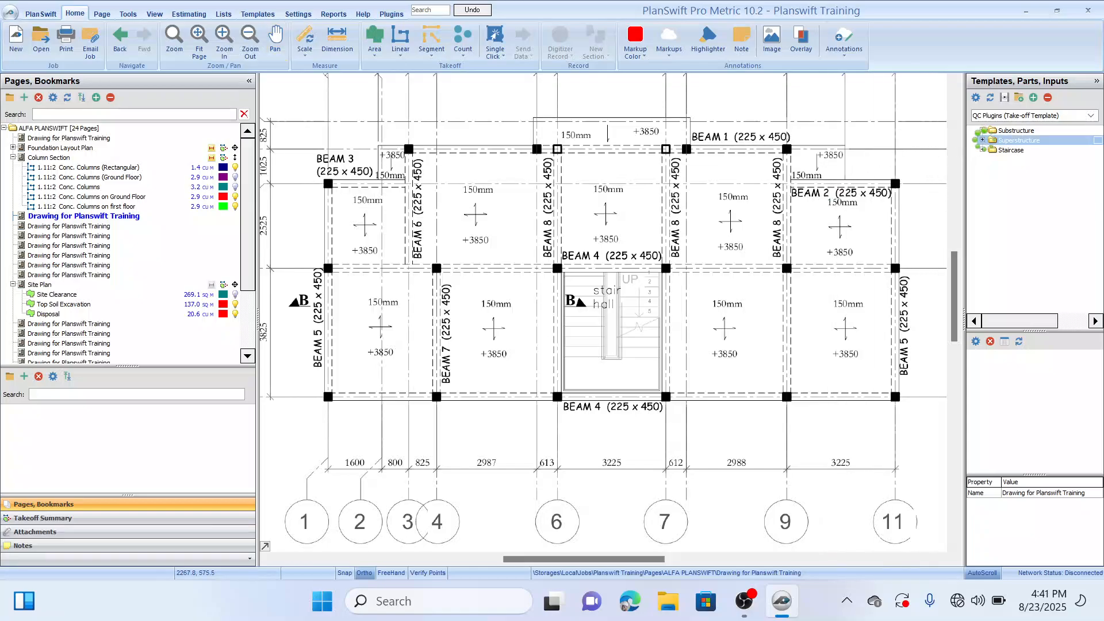
Expand the Superstructure templates, collapse Conc. Suspended Slab, and review the reinforcement and formwork items in the 1.11:2 Conc. Suspended Beams template
click(982, 140)
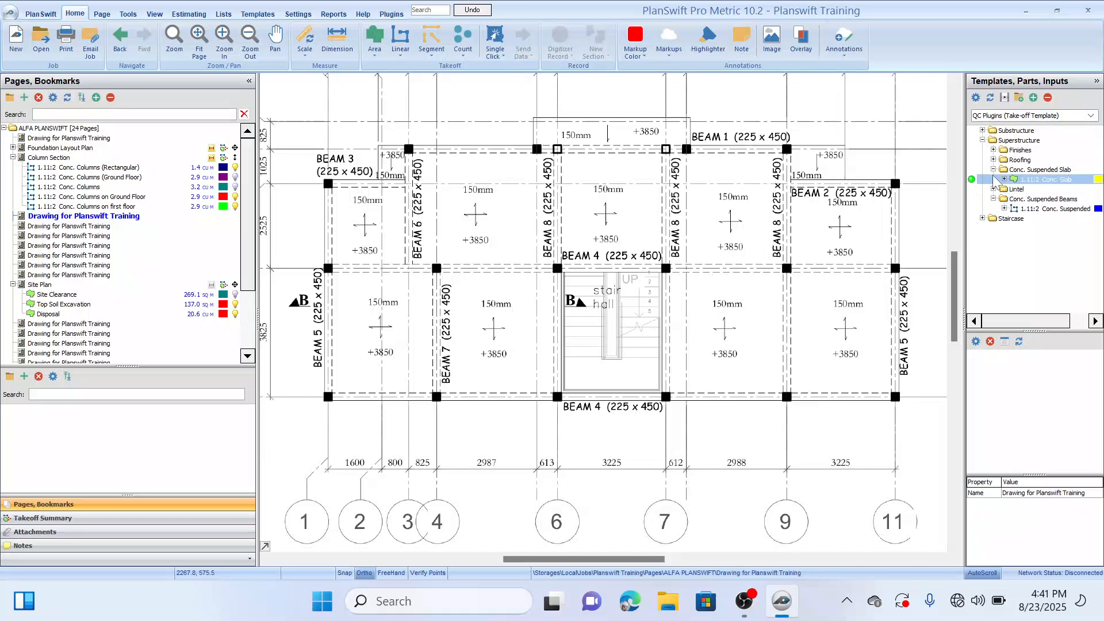
click(993, 169)
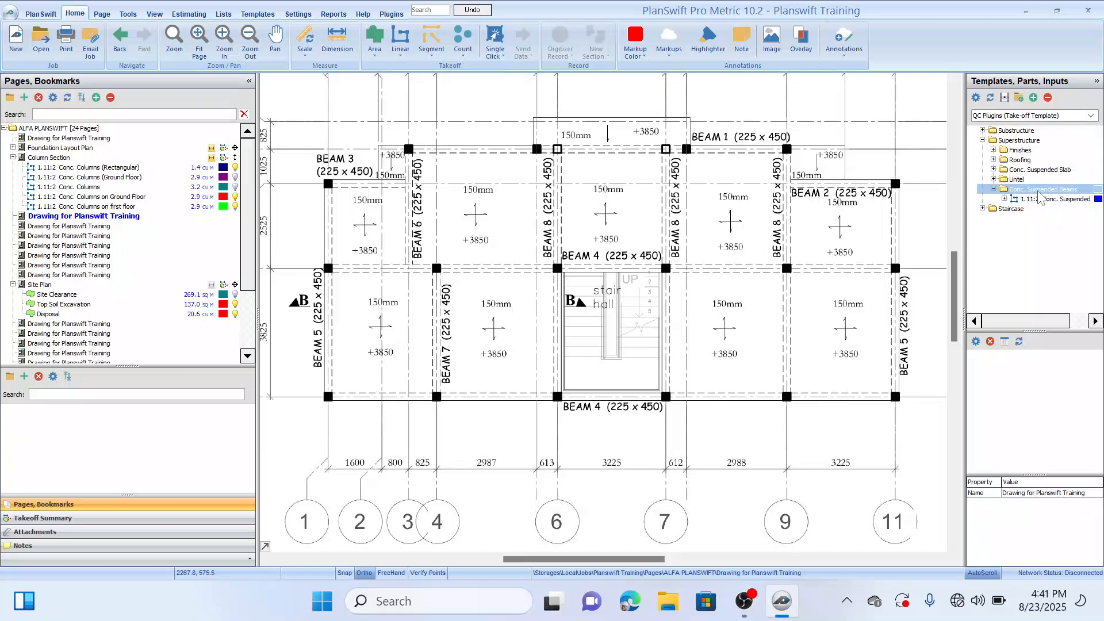
click(1005, 199)
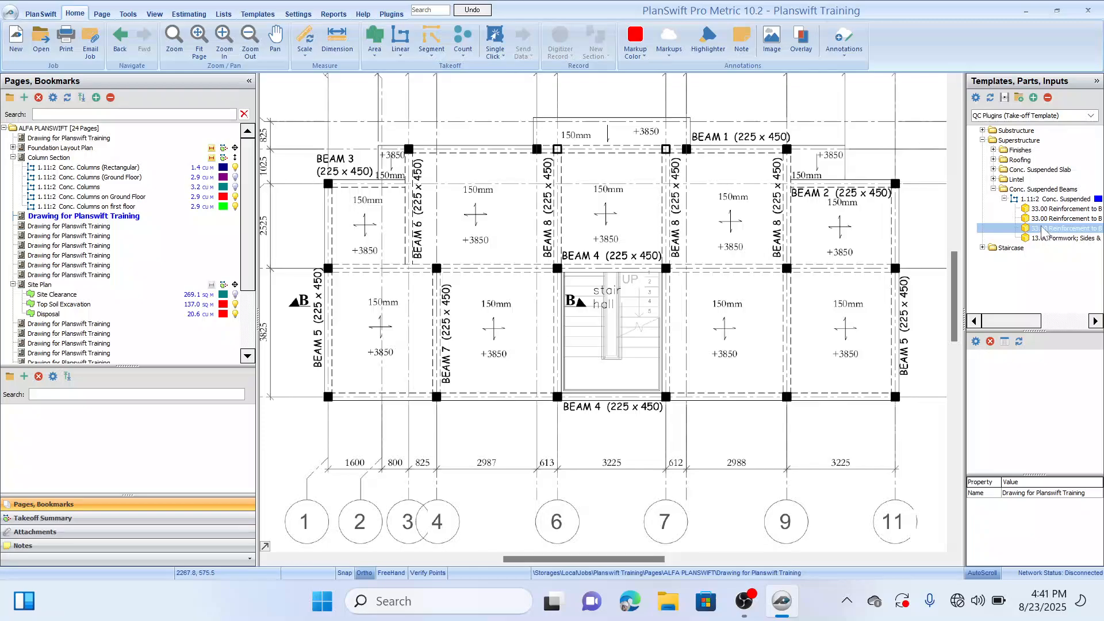
click(1007, 202)
click(1005, 200)
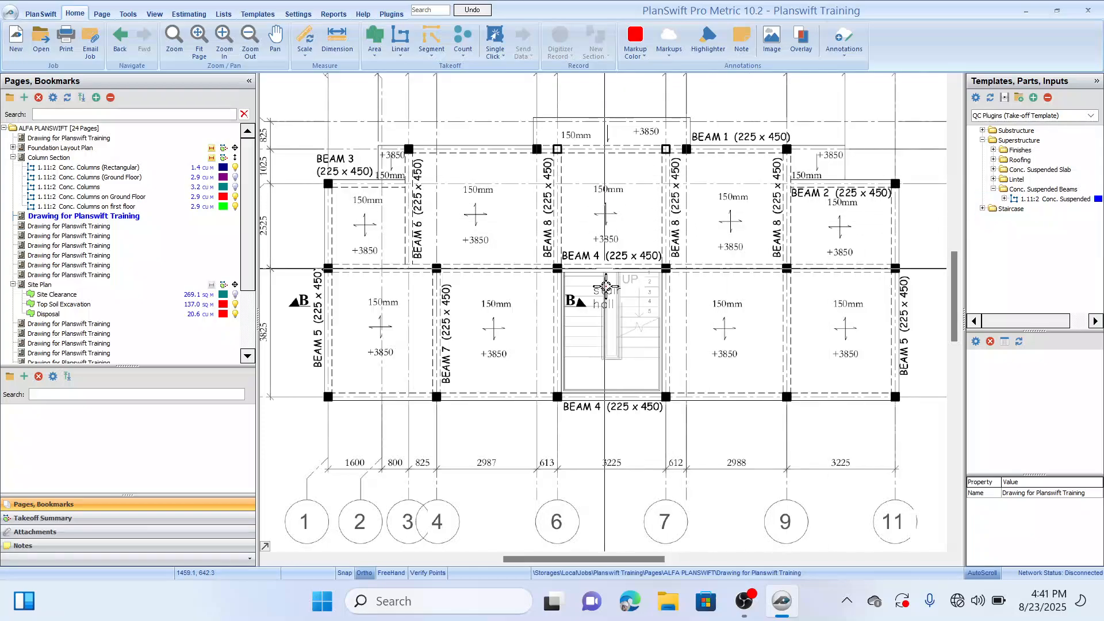
Check the beam width and depth in Section B-B against the beam labels on the first floor layout
drag(645, 249, 721, 142)
drag(641, 300, 736, 195)
drag(621, 363, 638, 182)
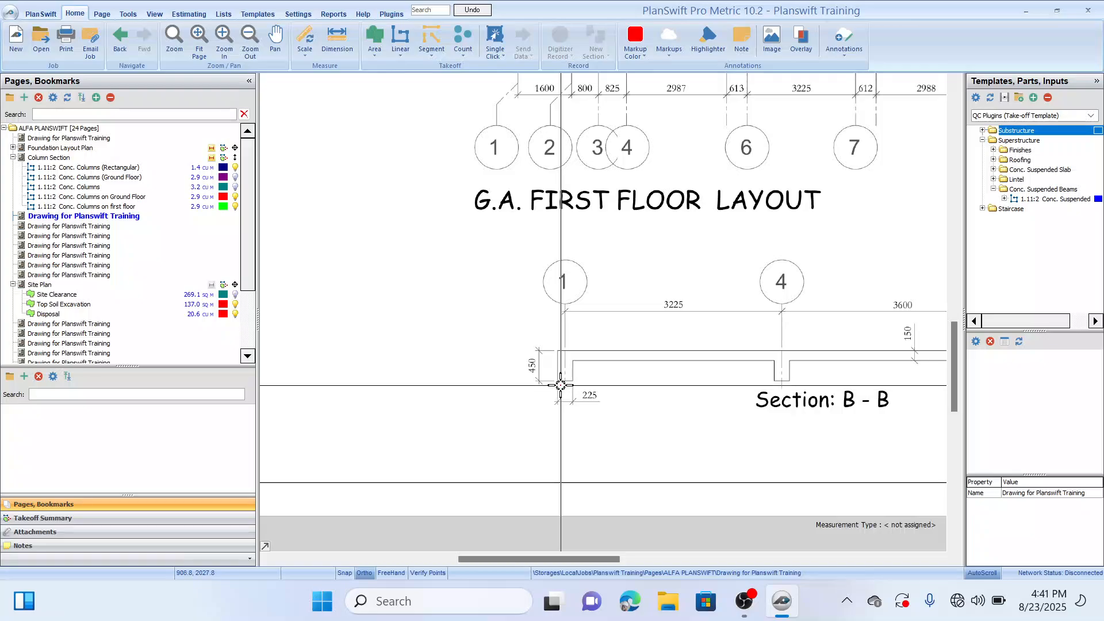
drag(593, 329, 573, 415)
mouse_move(589, 230)
mouse_down()
mouse_move(582, 371)
mouse_move(560, 335)
mouse_up()
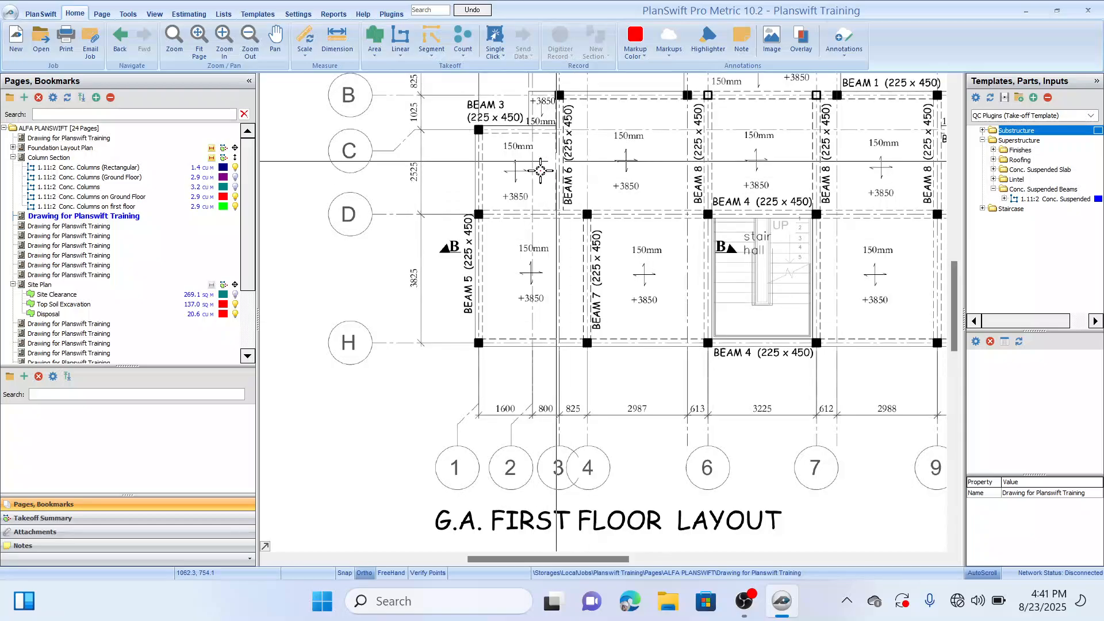
drag(700, 226, 685, 210)
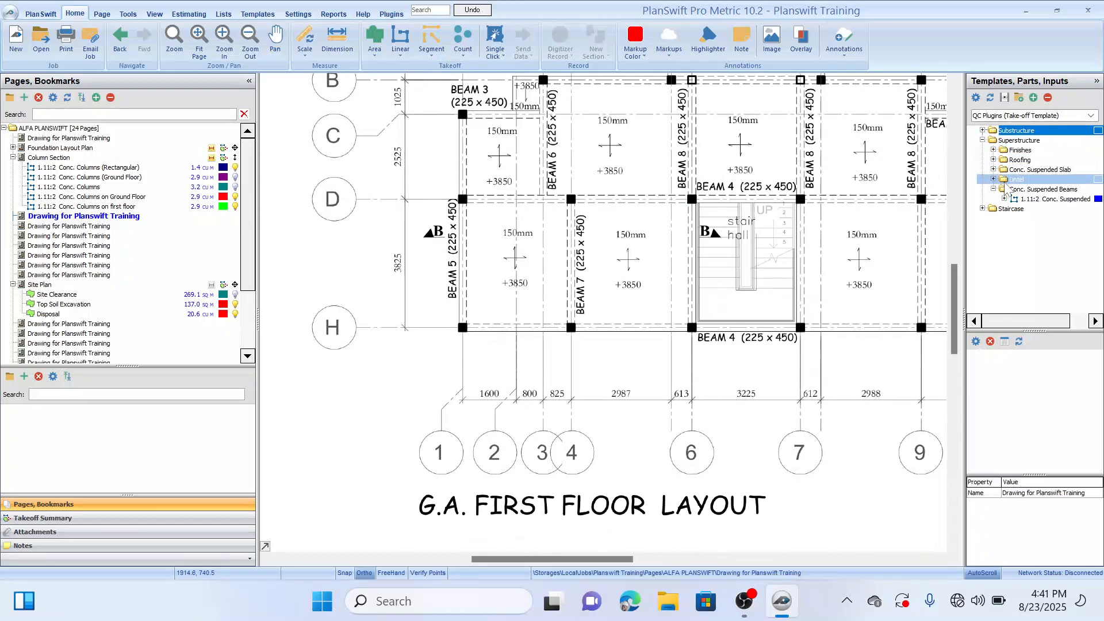
click(1015, 200)
click(974, 200)
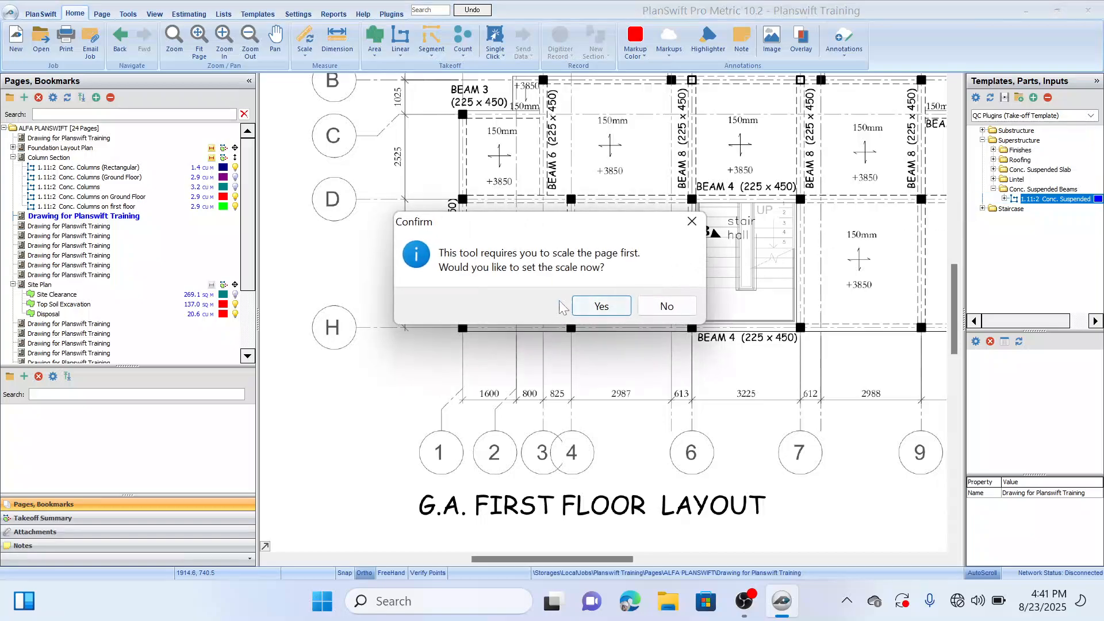
click(692, 223)
Look over the whole first floor layout with its grid lines and overall beam arrangement
drag(709, 178, 651, 317)
drag(693, 277, 657, 220)
mouse_move(705, 323)
mouse_down()
mouse_move(715, 318)
mouse_move(670, 288)
mouse_move(697, 313)
mouse_move(651, 360)
mouse_up()
scroll(690, 306, down, 2)
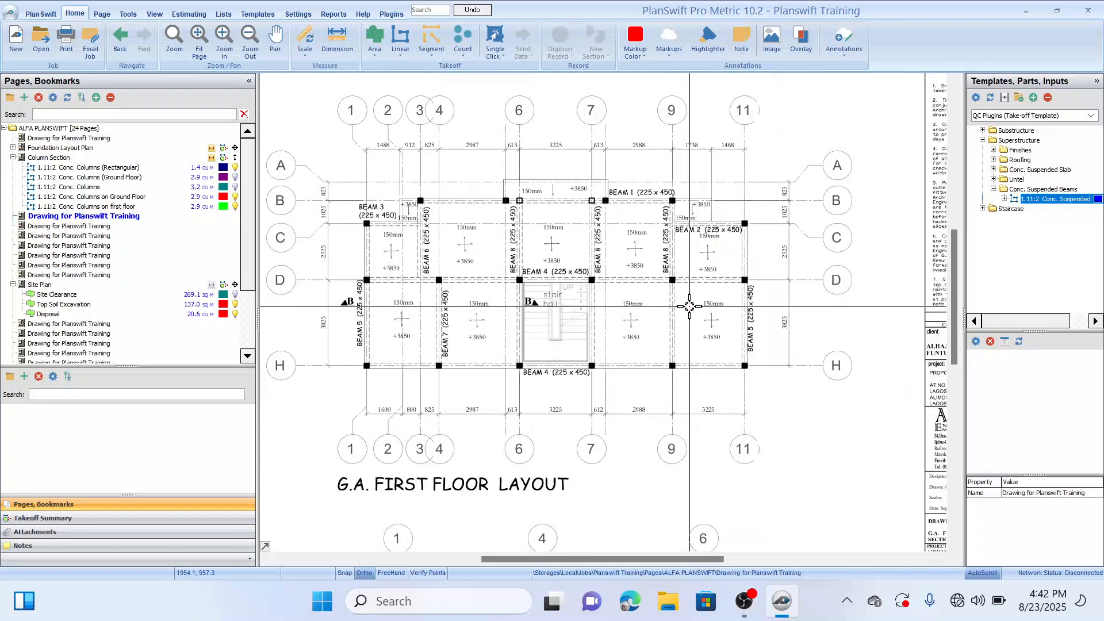
drag(561, 243, 603, 230)
Examine the beams between grid lines B and H up close, along with the grid dimensions above the plan
scroll(578, 217, up, 5)
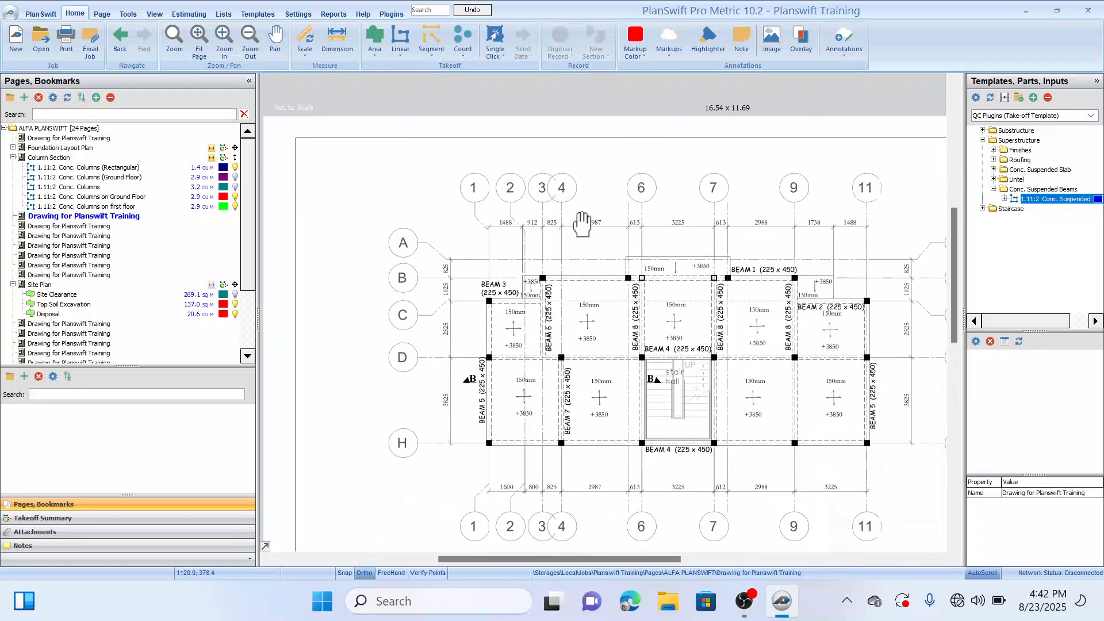
mouse_move(651, 334)
mouse_down()
mouse_move(604, 378)
mouse_move(611, 189)
mouse_up()
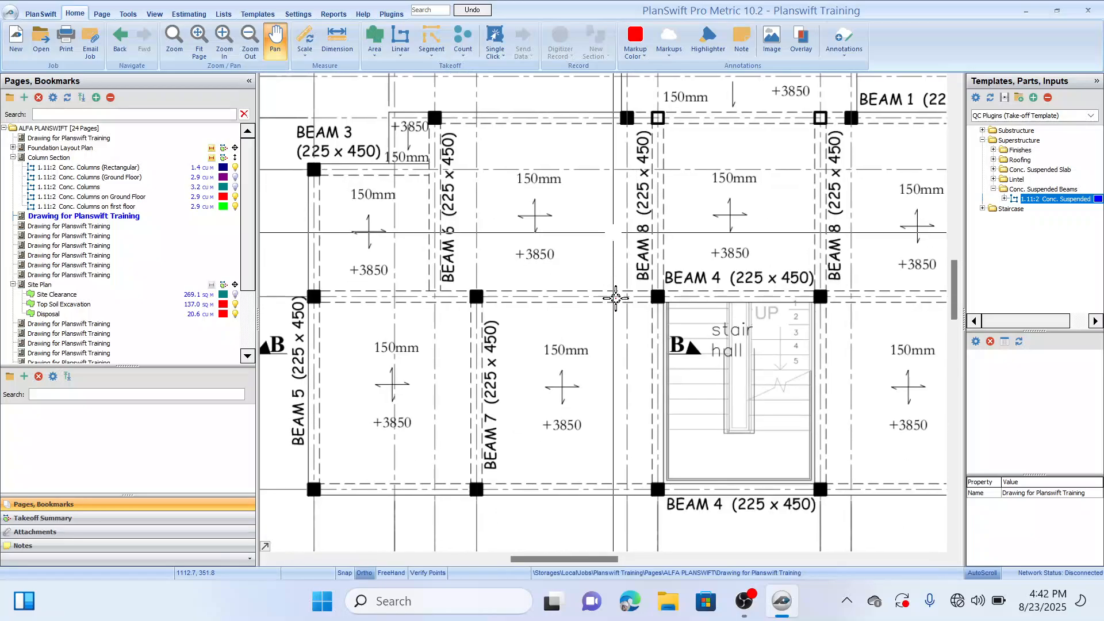
drag(640, 356, 632, 252)
drag(701, 387, 679, 302)
mouse_move(687, 346)
mouse_down()
mouse_move(728, 318)
mouse_move(644, 341)
mouse_up()
scroll(659, 331, down, 4)
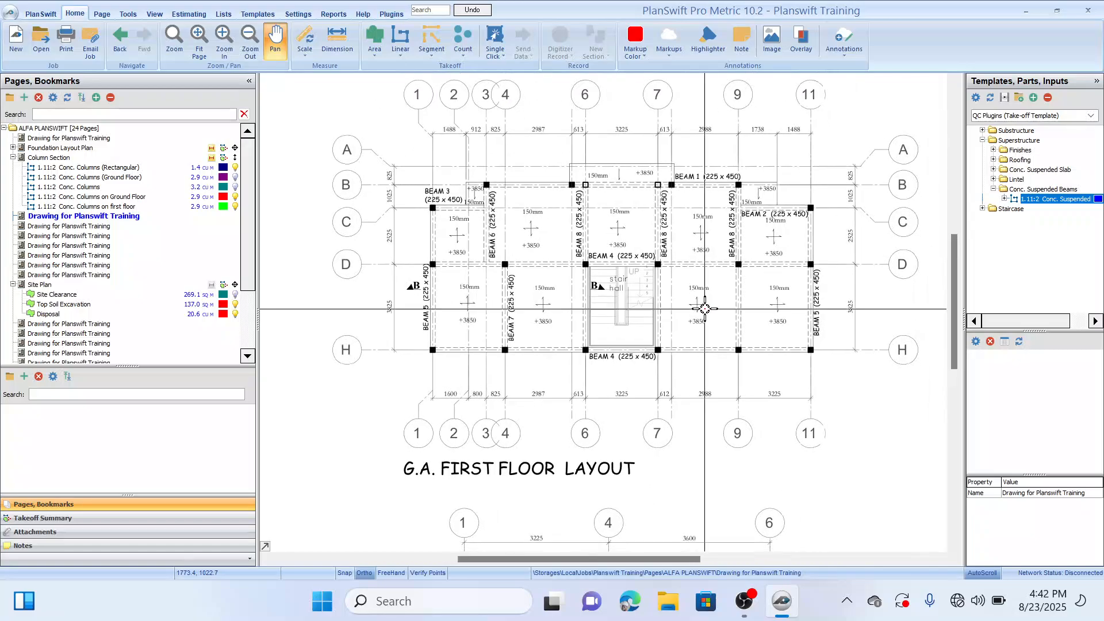
scroll(757, 297, up, 2)
mouse_move(796, 284)
mouse_down()
mouse_move(747, 291)
mouse_move(754, 357)
mouse_move(803, 341)
mouse_move(807, 362)
mouse_up()
key(Escape)
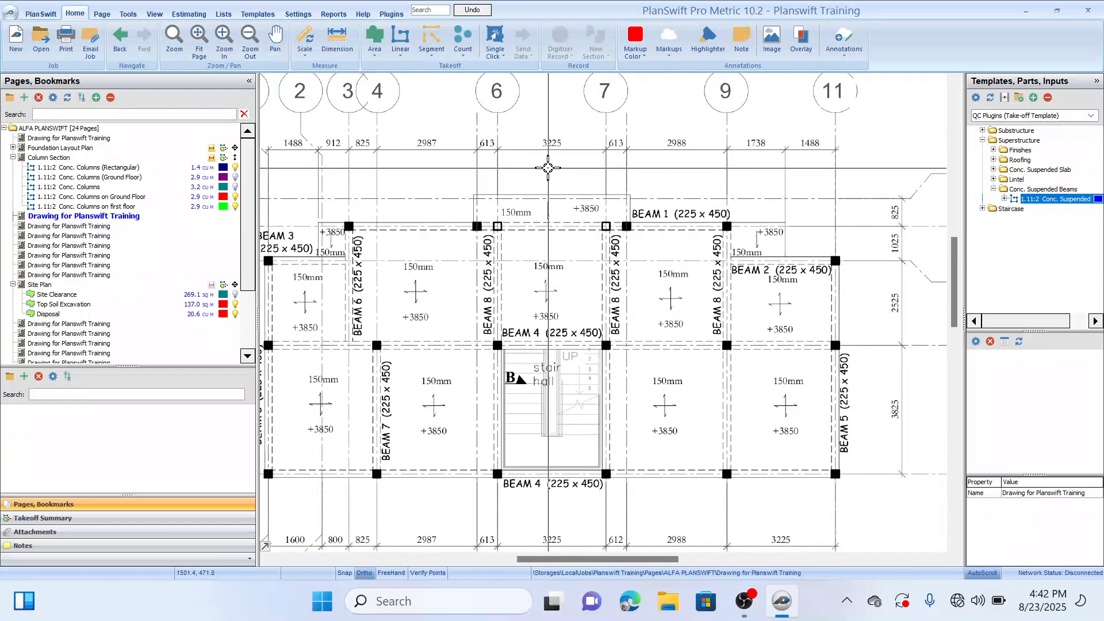
Scale the page horizontally to a metric distance of 3.225 m between grid lines 6 and 7, with an automatic dimension line
scroll(552, 172, up, 2)
scroll(553, 171, up, 1)
drag(580, 179, 604, 316)
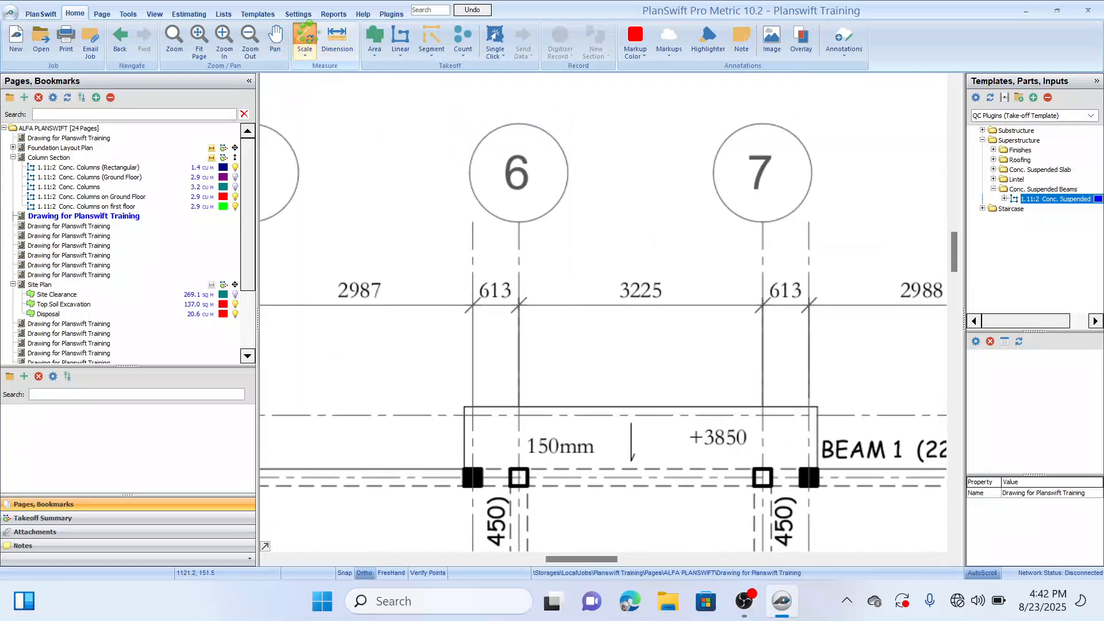
drag(558, 220, 510, 304)
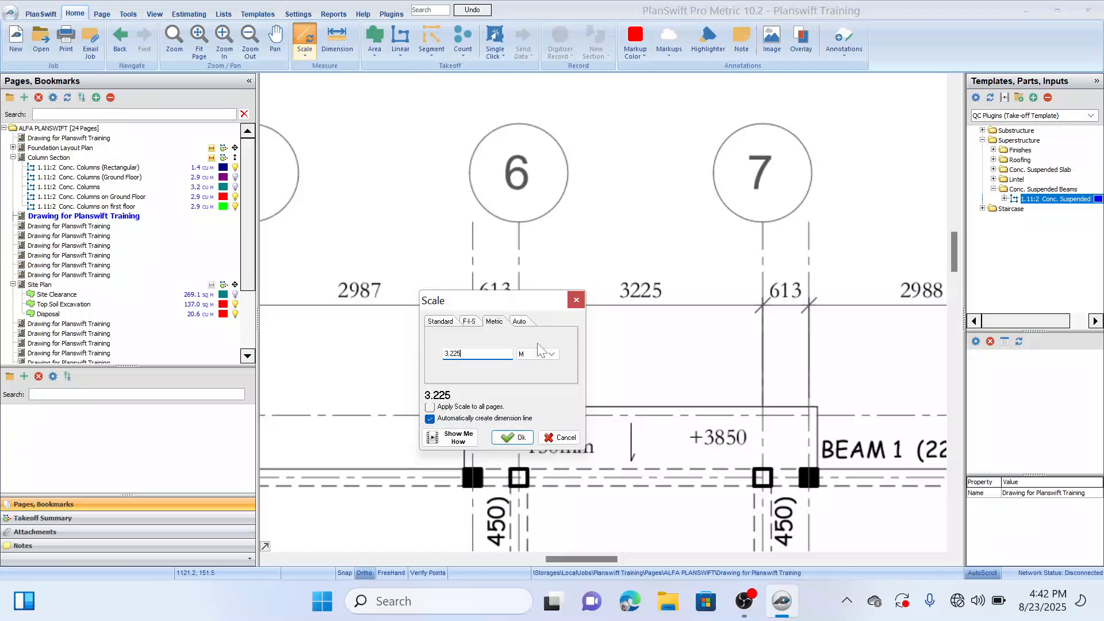
click(521, 437)
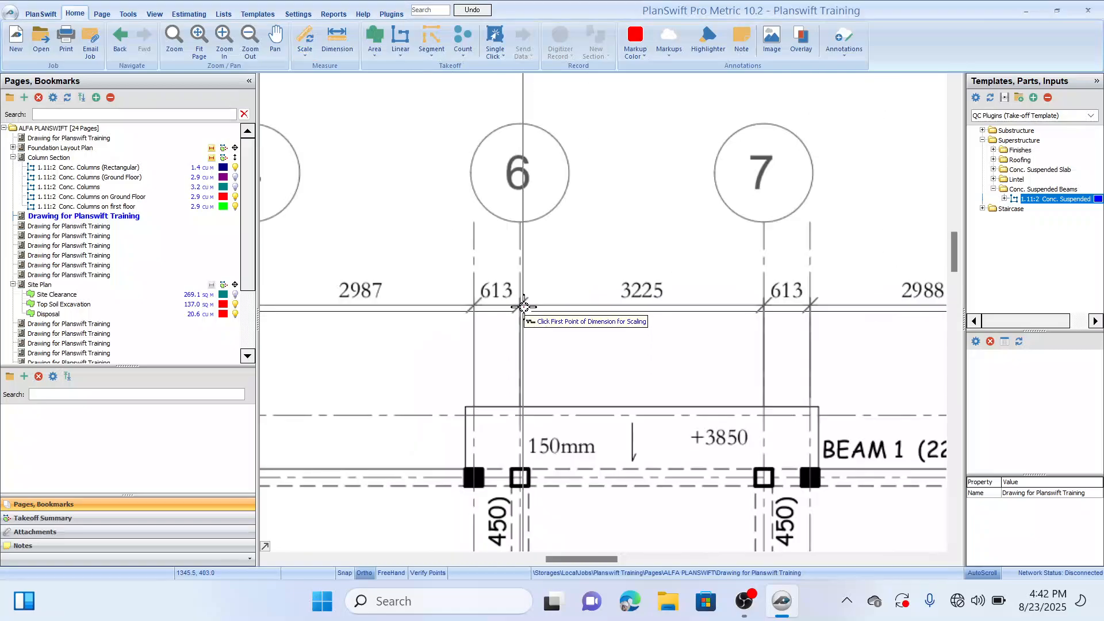
scroll(518, 310, down, 2)
scroll(518, 313, up, 1)
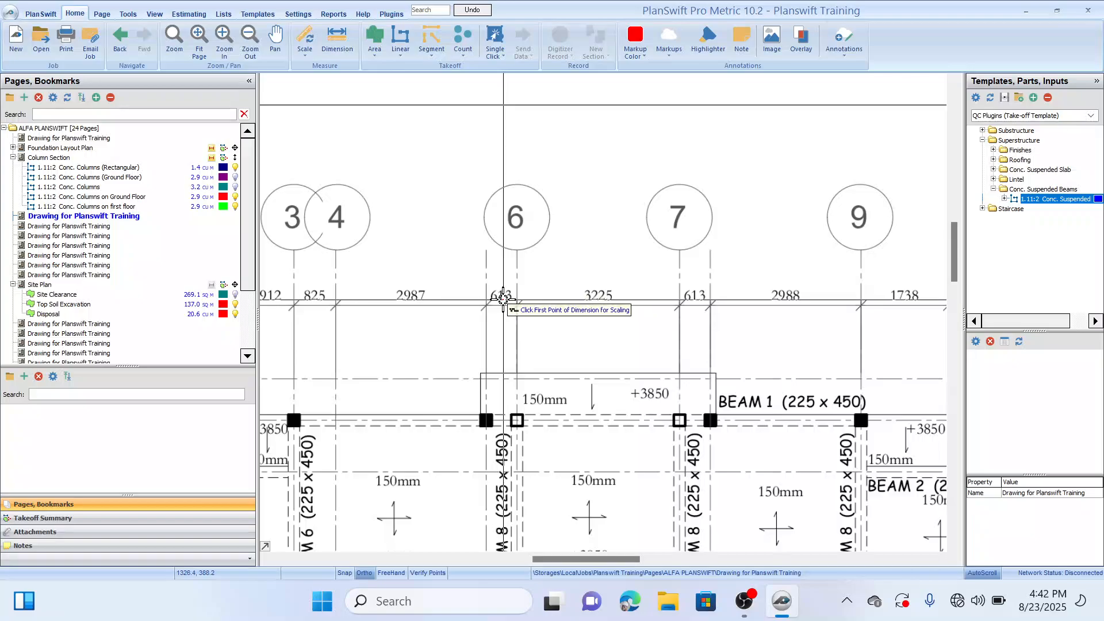
scroll(520, 310, up, 4)
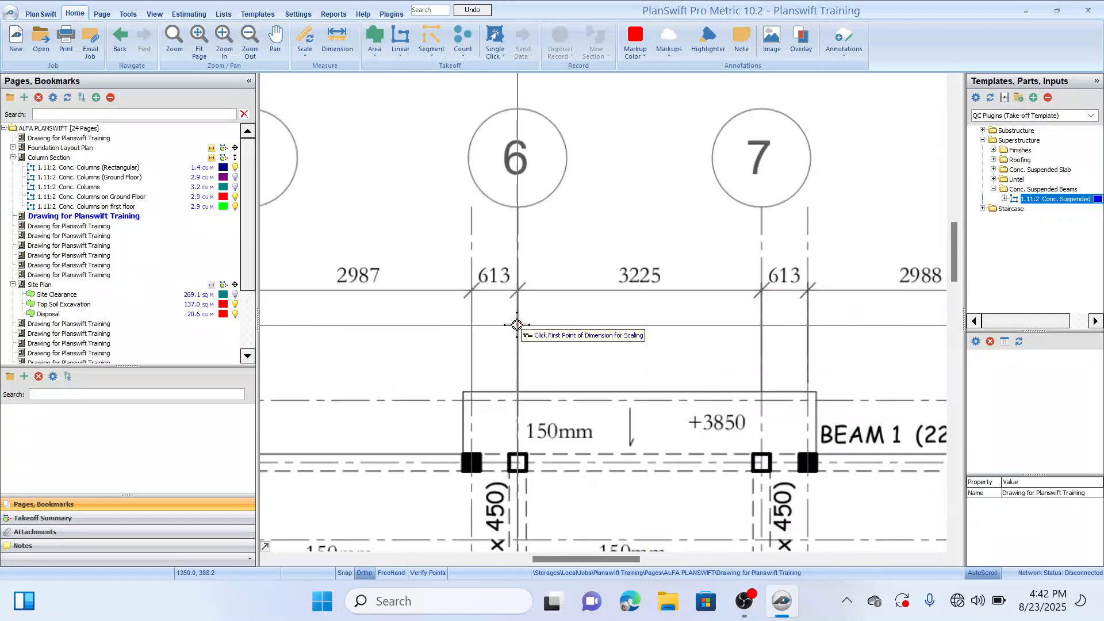
click(518, 248)
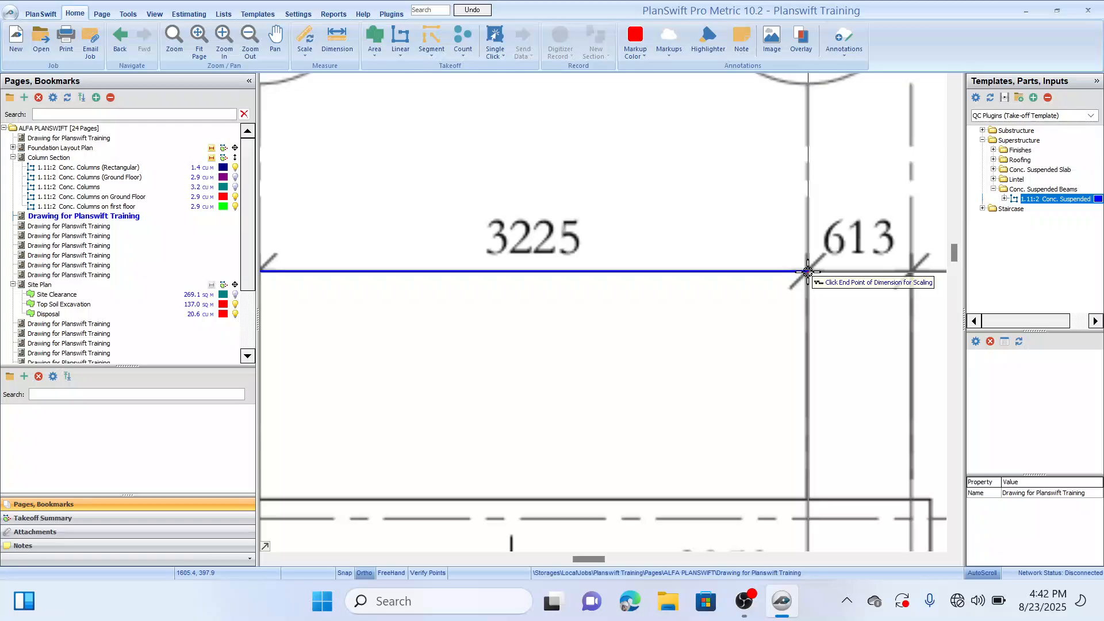
click(807, 272)
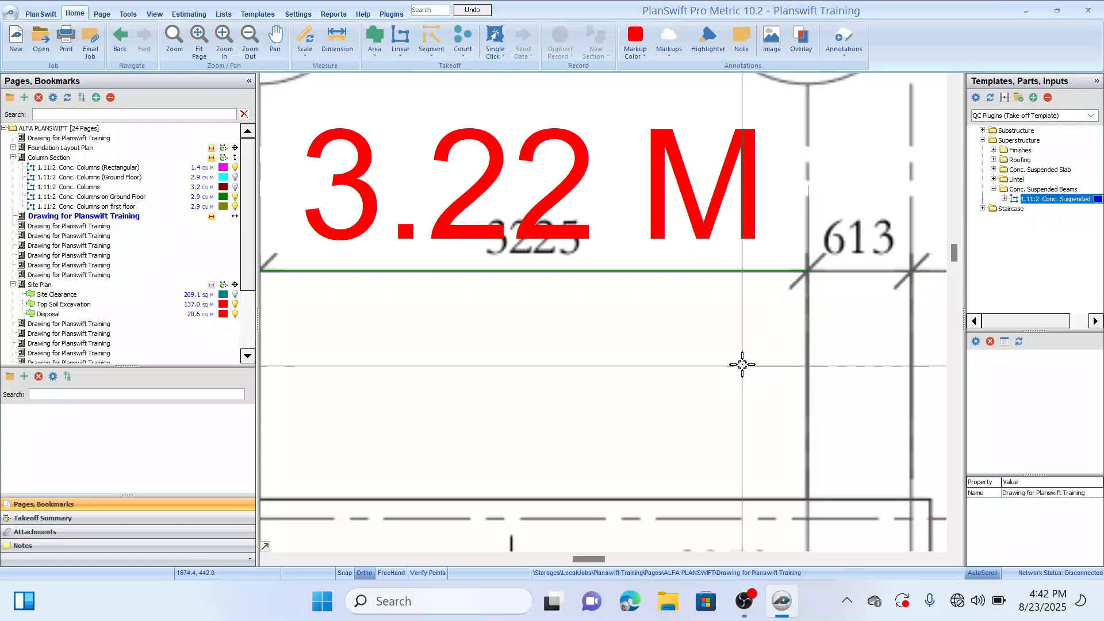
Scale the page vertically against the 3825 mm dimension between grid lines D and H, with an automatic dimension line
scroll(728, 351, down, 4)
scroll(715, 341, down, 4)
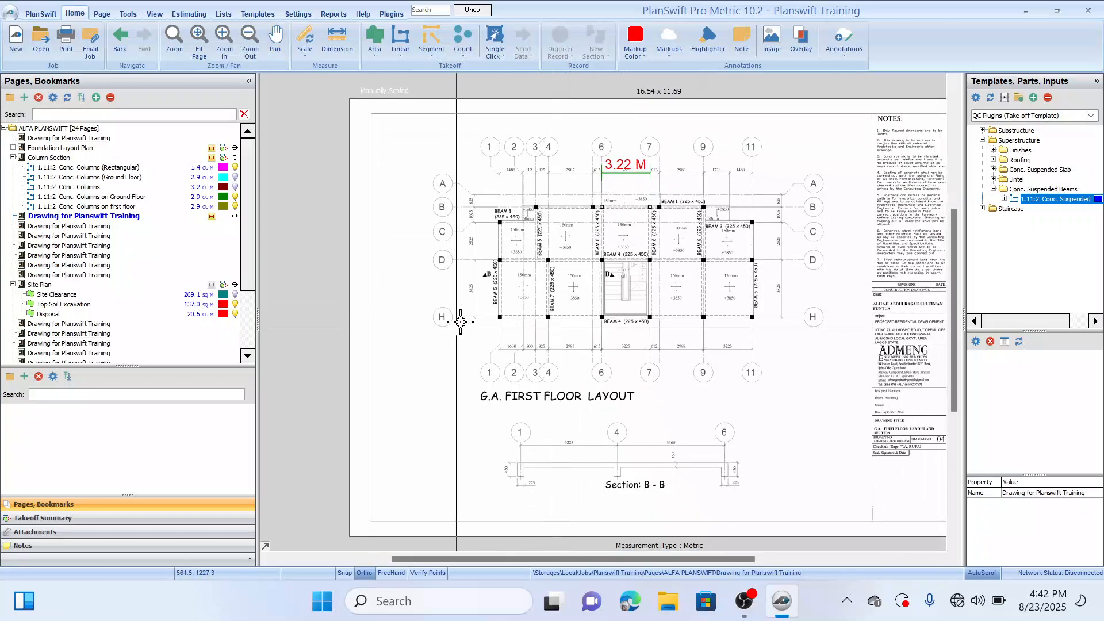
scroll(468, 297, up, 2)
scroll(468, 297, up, 3)
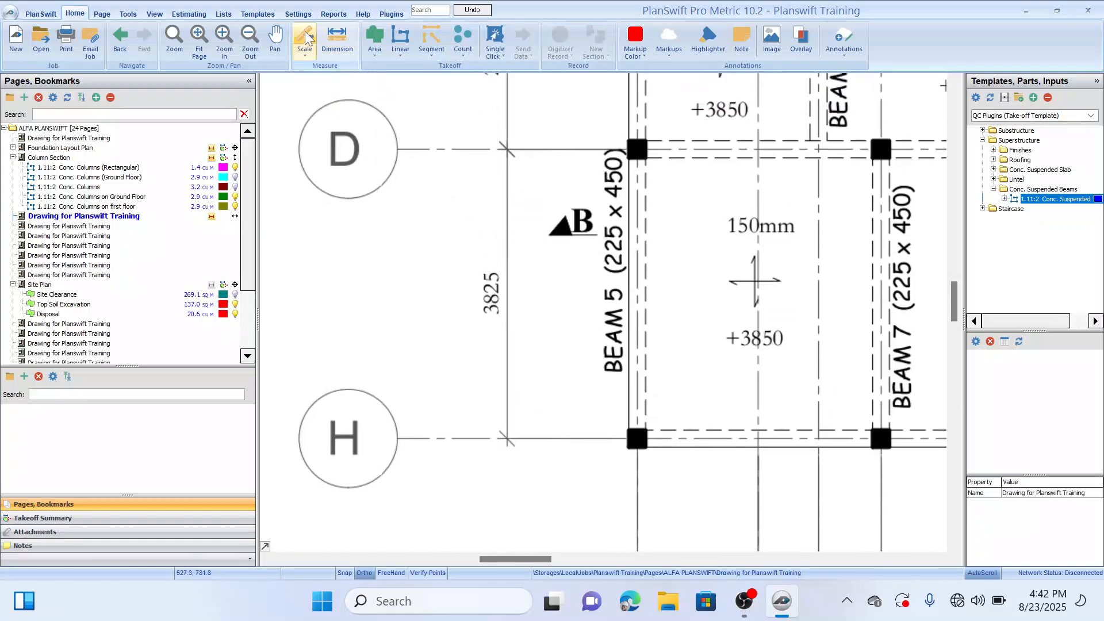
drag(577, 221, 726, 226)
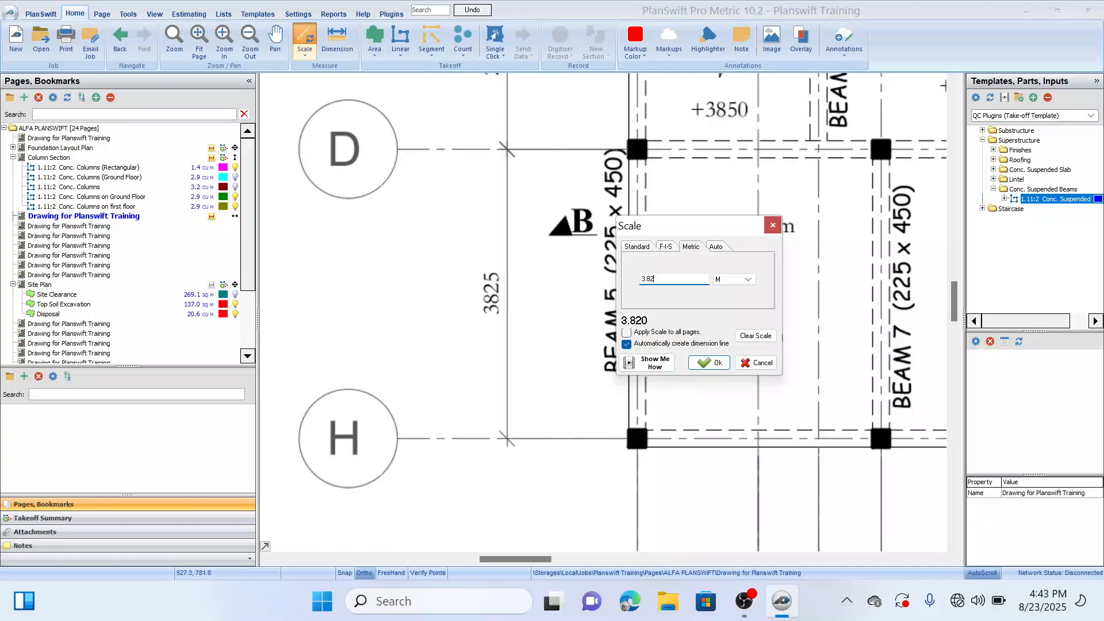
click(715, 363)
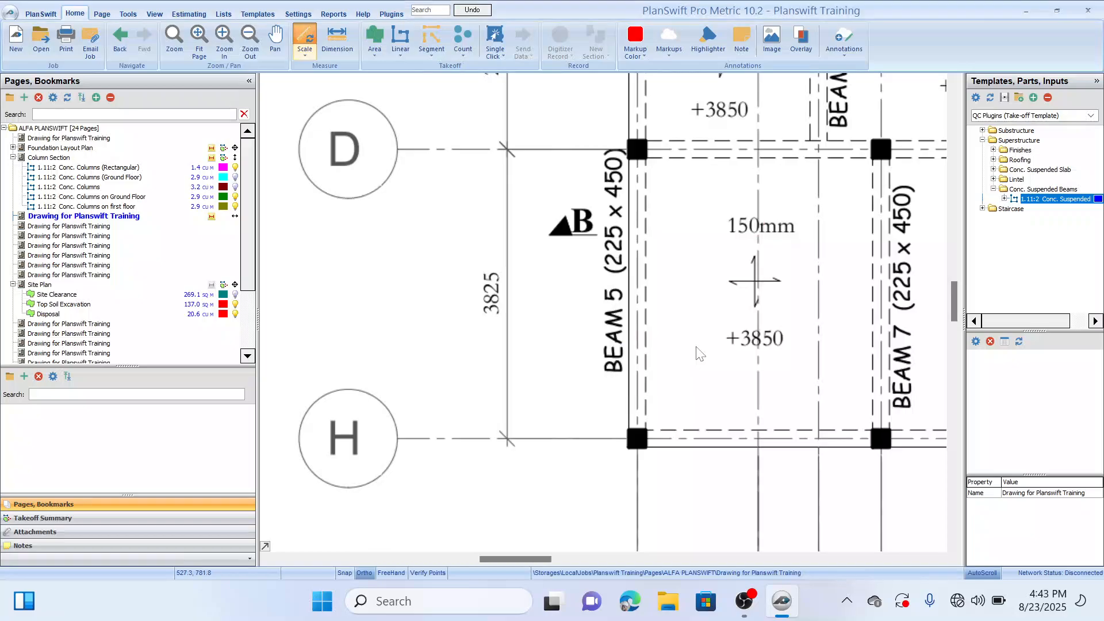
scroll(507, 151, up, 3)
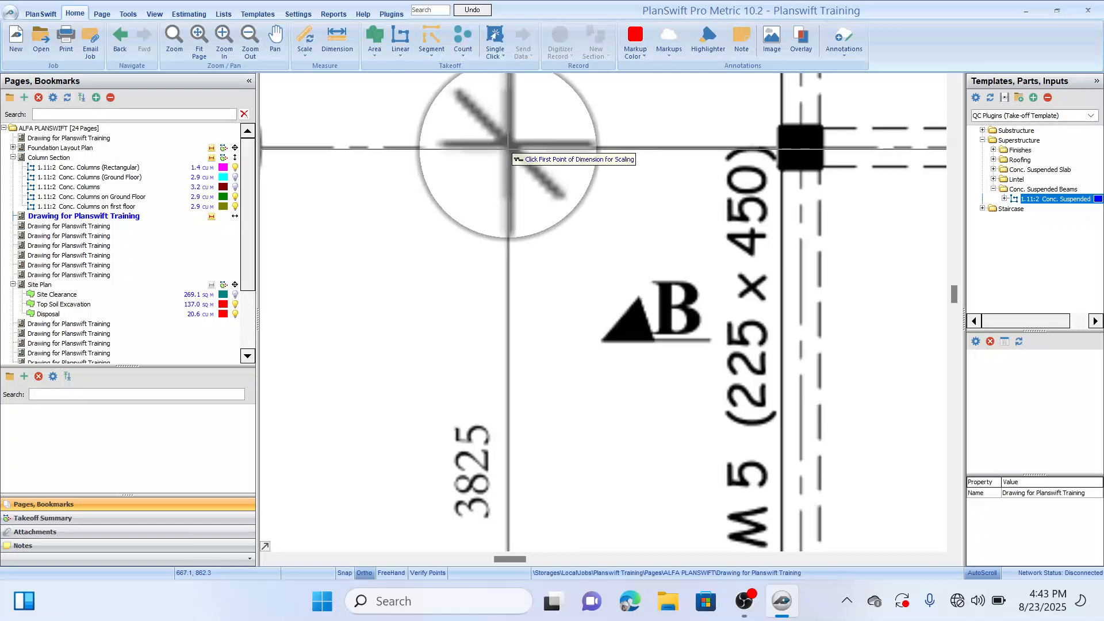
click(508, 147)
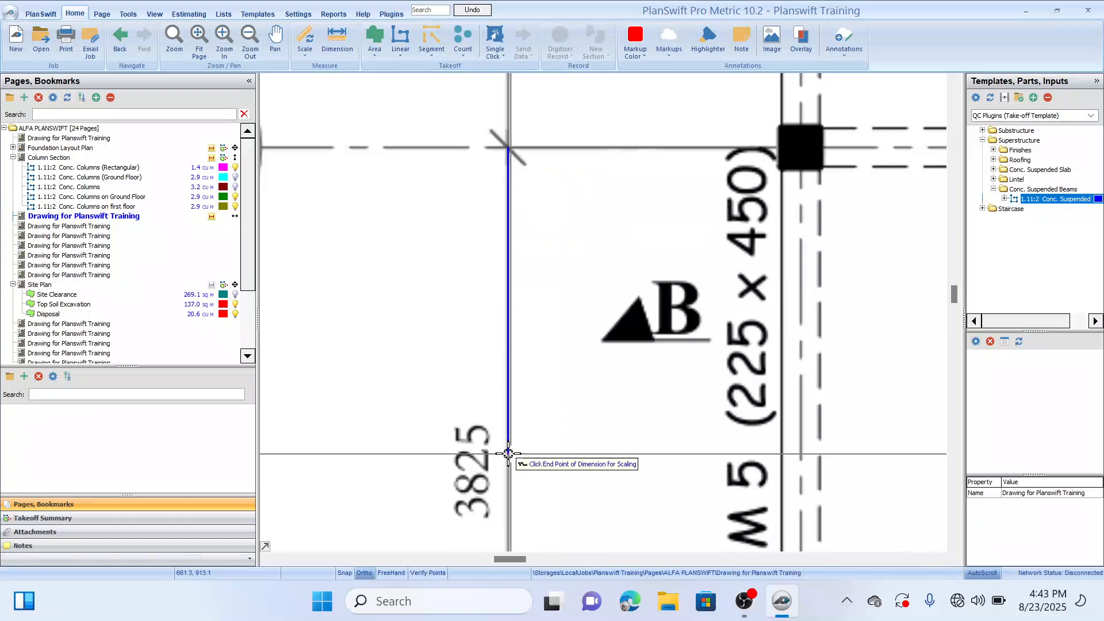
drag(505, 406, 489, 176)
drag(501, 312, 517, 220)
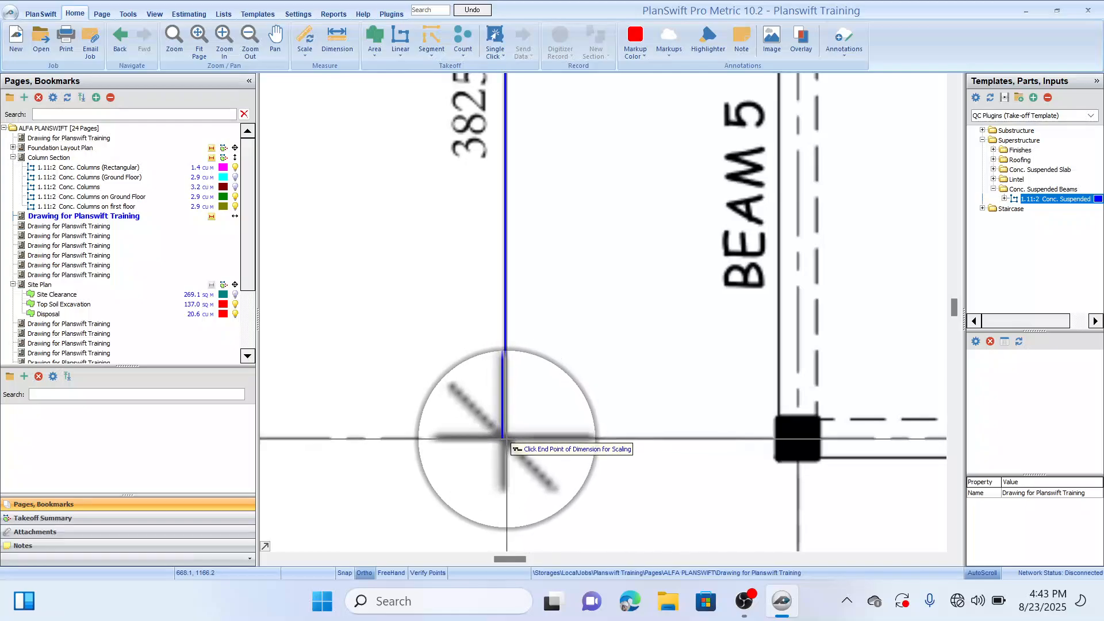
click(506, 438)
scroll(582, 364, down, 3)
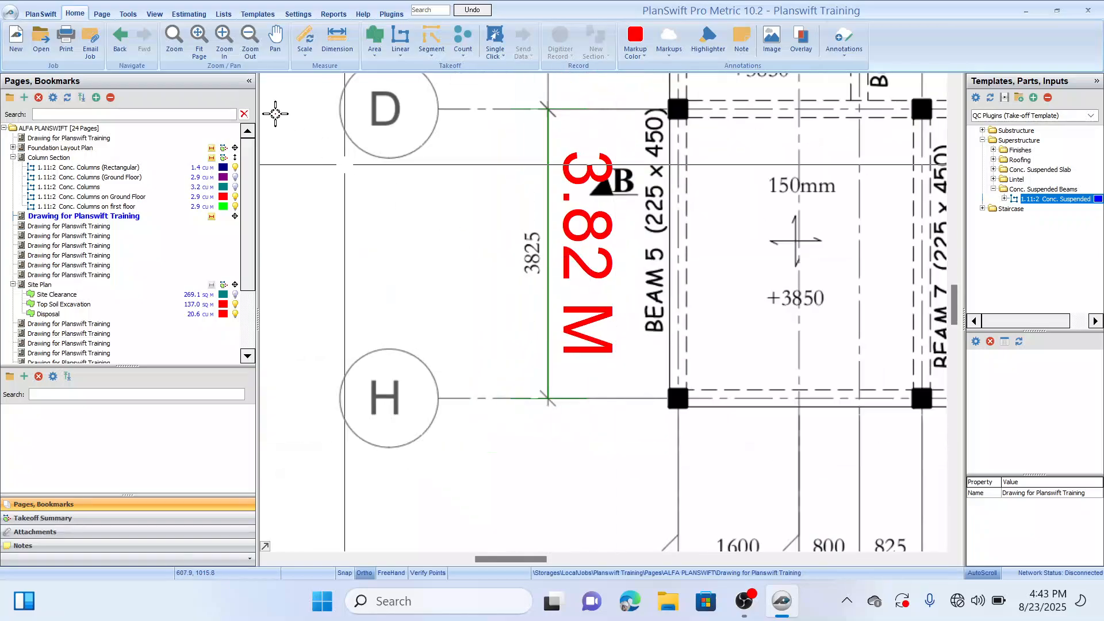
Add a check dimension between grid lines 6 and 7 on the dimension line below the first floor plan
click(199, 40)
scroll(633, 264, down, 1)
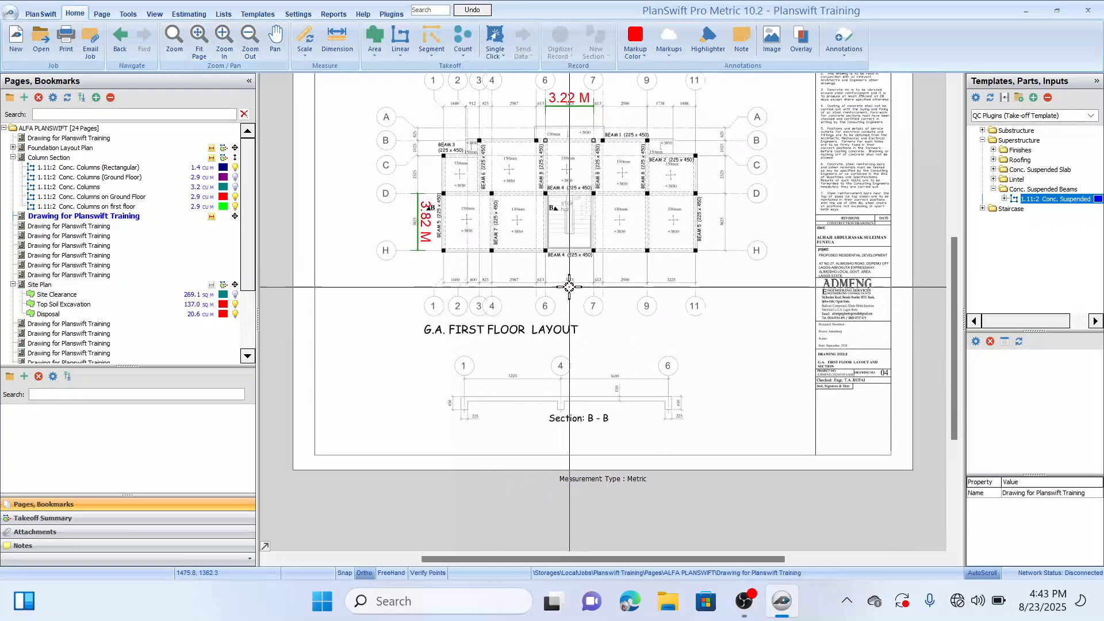
scroll(569, 284, up, 2)
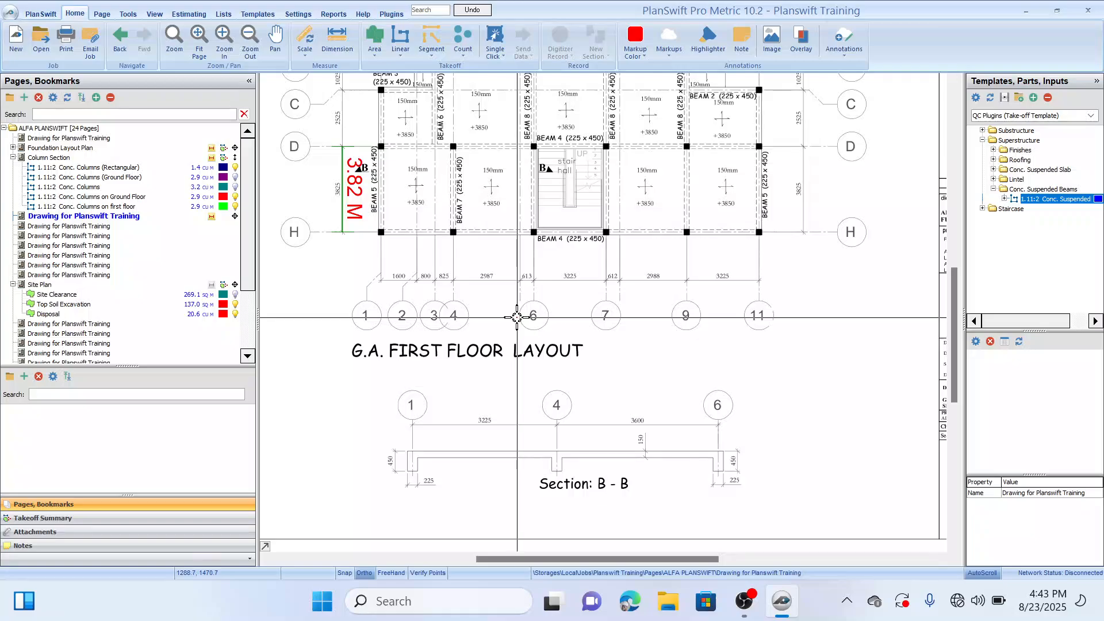
click(224, 40)
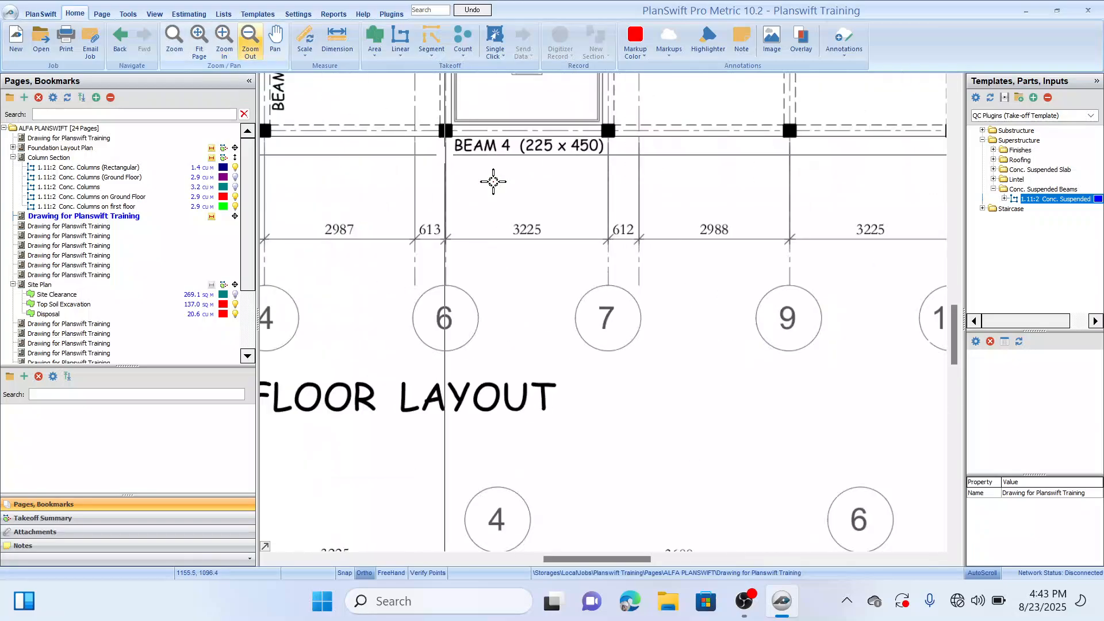
click(342, 36)
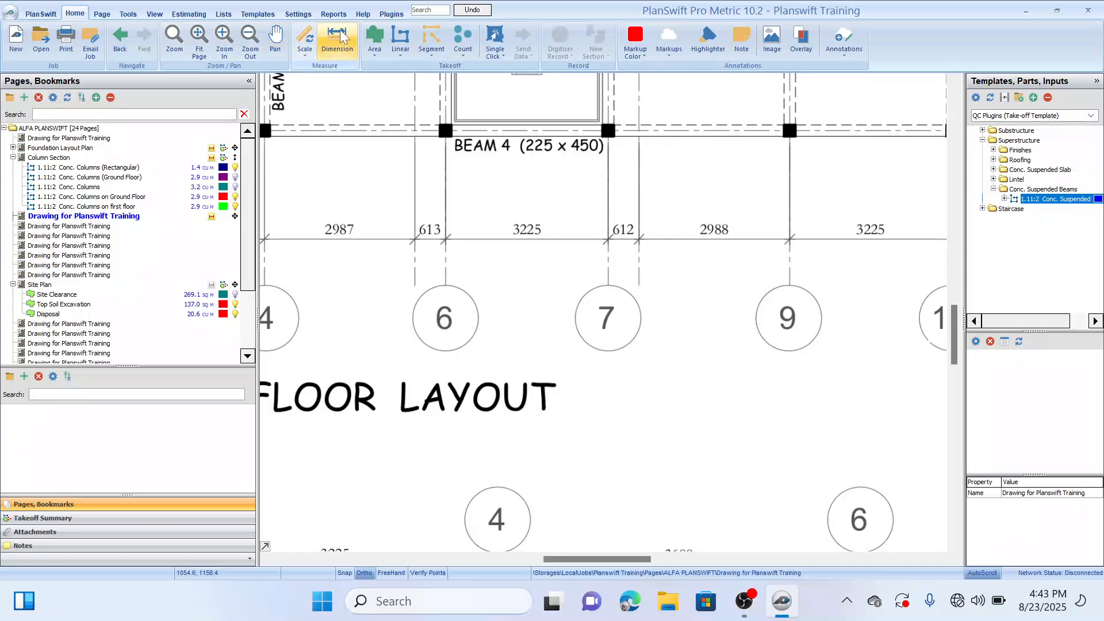
click(446, 240)
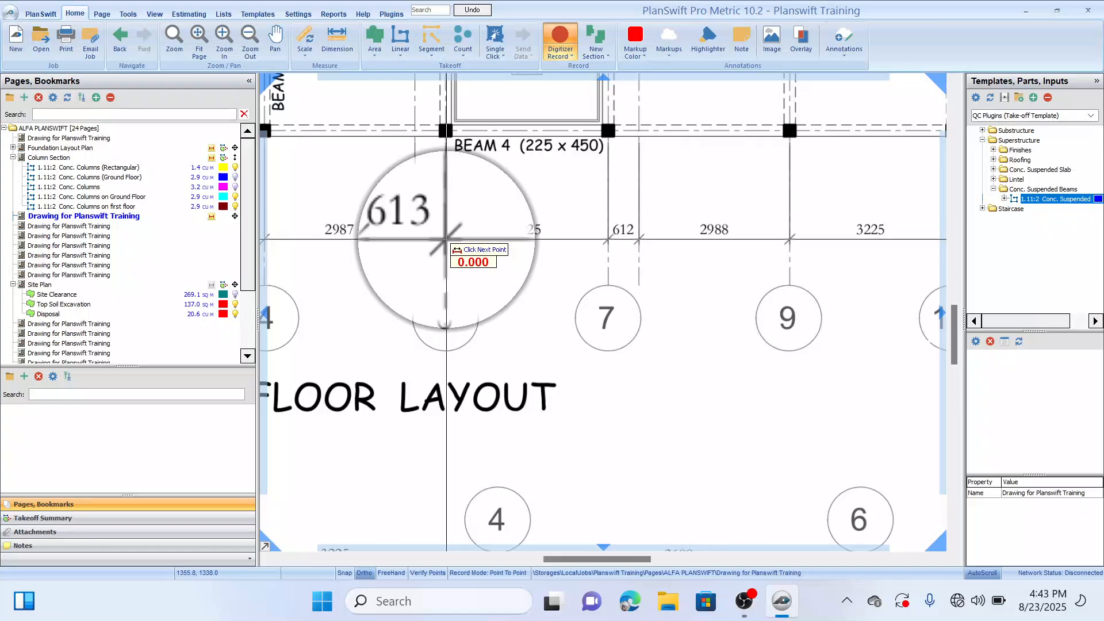
click(608, 239)
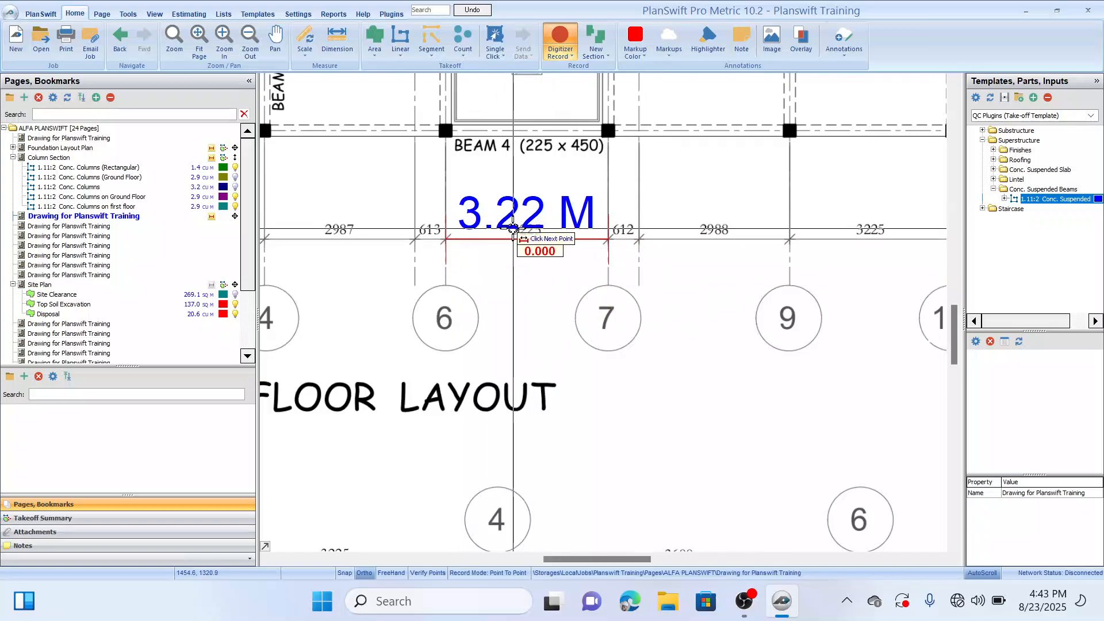
key(Escape)
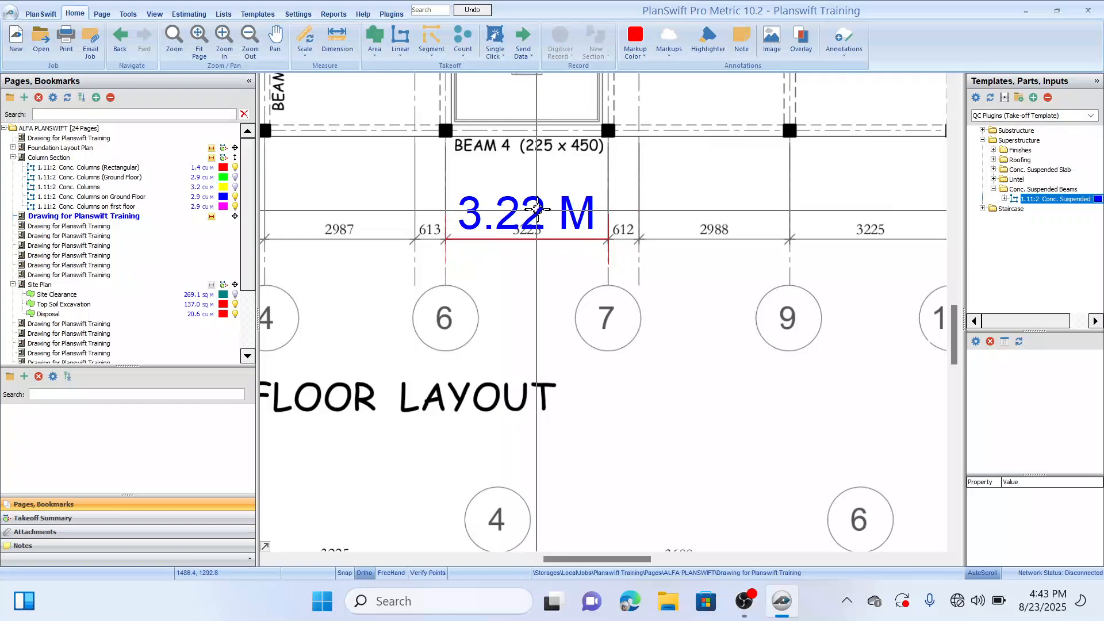
Set the text height of the check dimension between grid lines 6 and 7 to 0.2
click(528, 239)
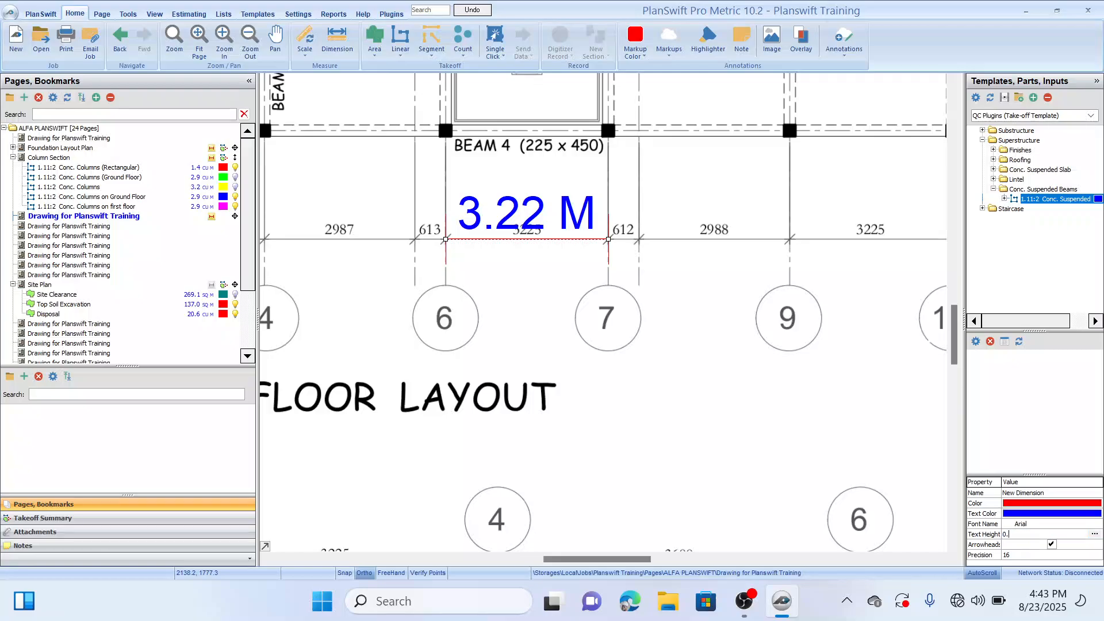
text(0.2)
key(Return)
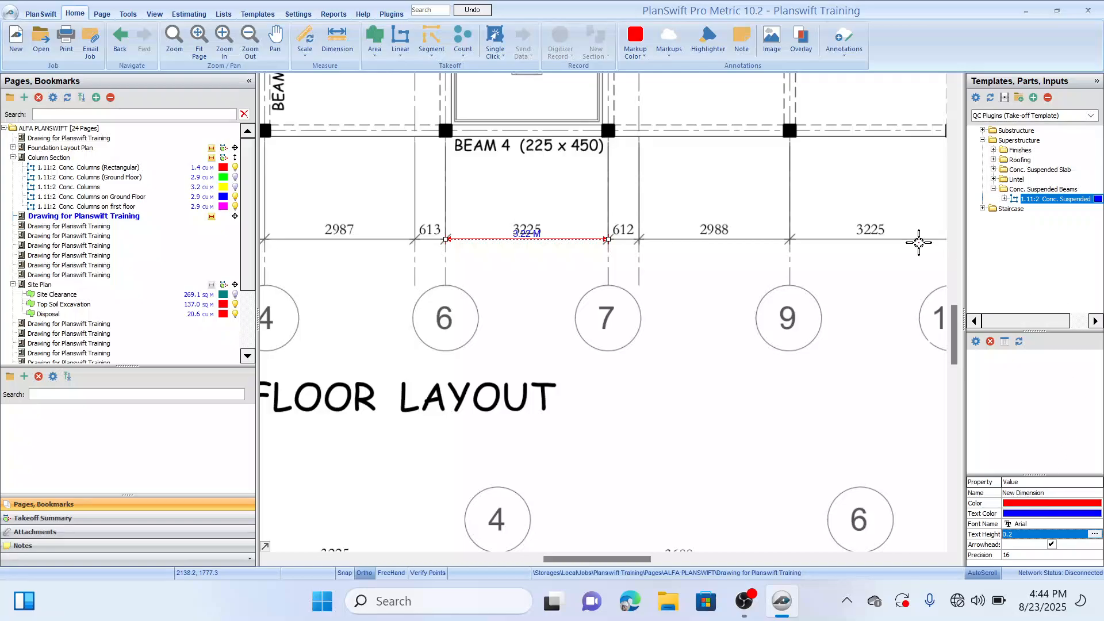
Start a 1.11:2 Conc. Suspended Beams takeoff in the Superstructure folder with thickness 0.3 m and the 225 mm beam width
scroll(863, 242, down, 3)
scroll(844, 213, up, 3)
scroll(850, 185, down, 3)
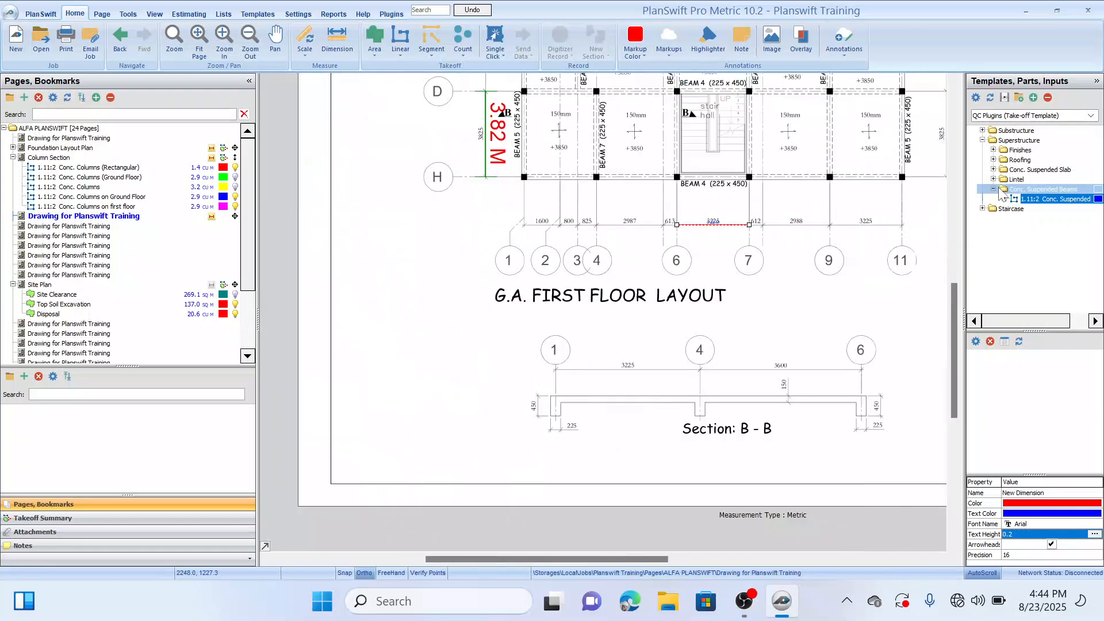
drag(873, 126, 812, 238)
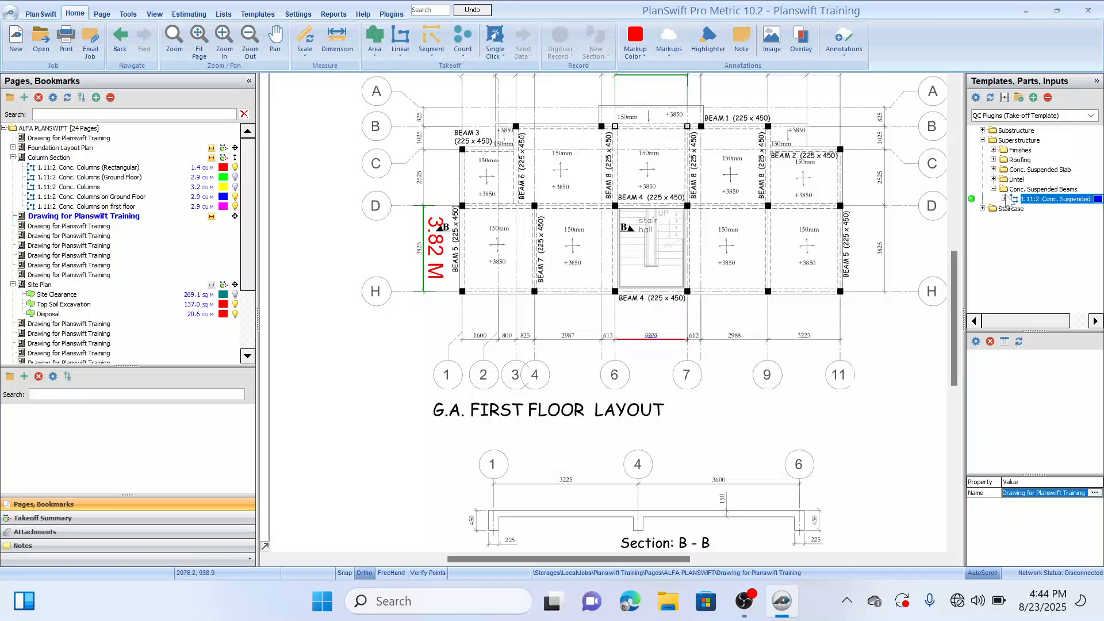
double_click(976, 201)
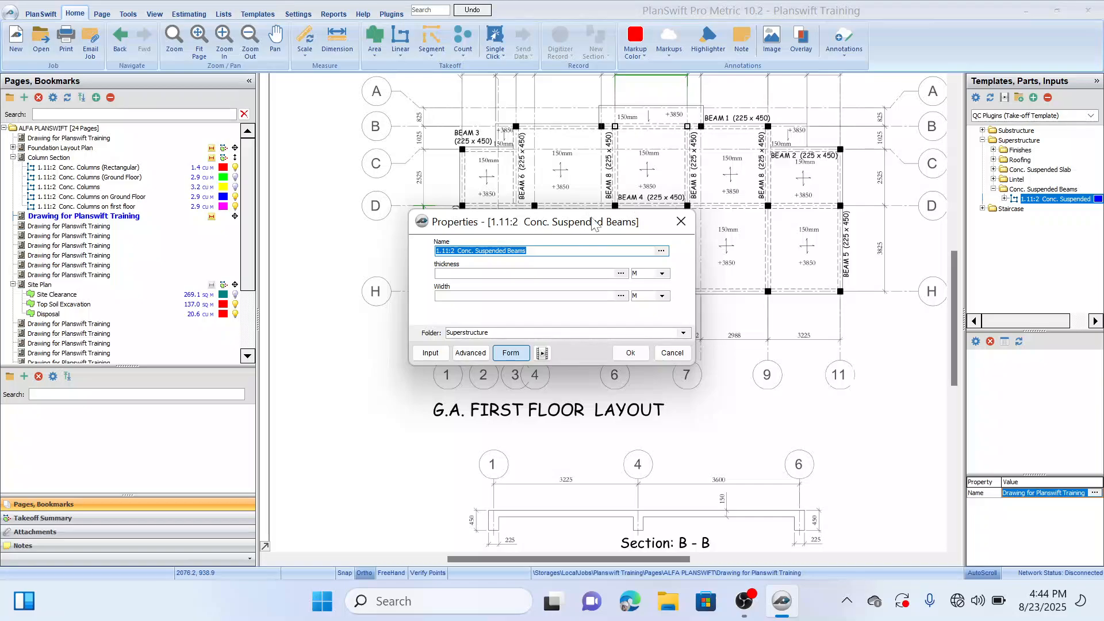
mouse_move(581, 223)
mouse_down()
mouse_move(603, 262)
mouse_move(672, 328)
mouse_move(698, 332)
mouse_up()
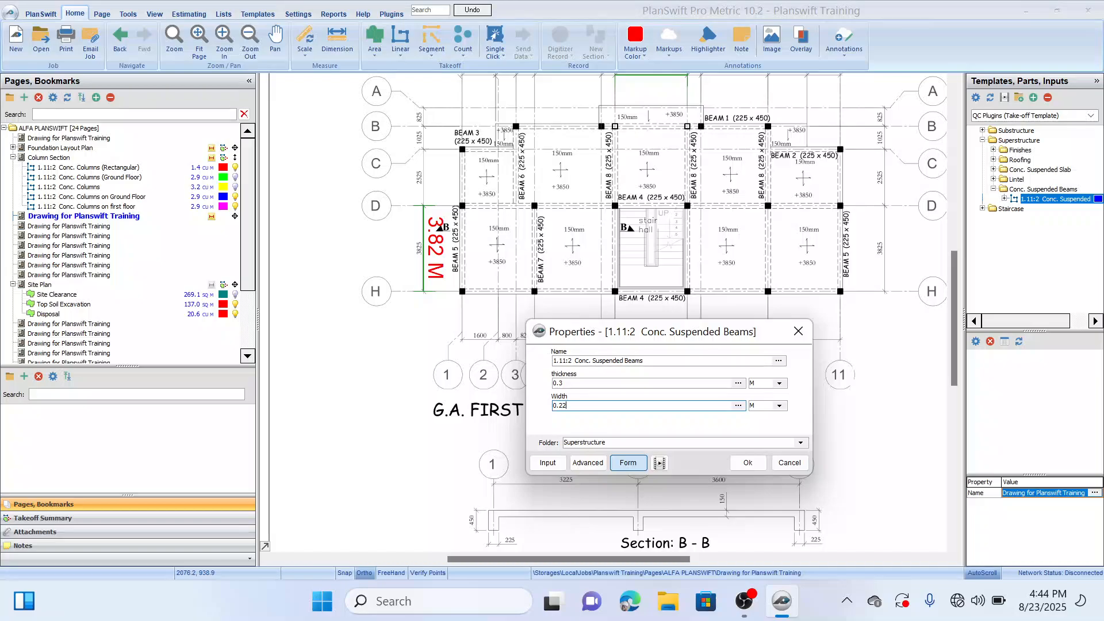
click(748, 463)
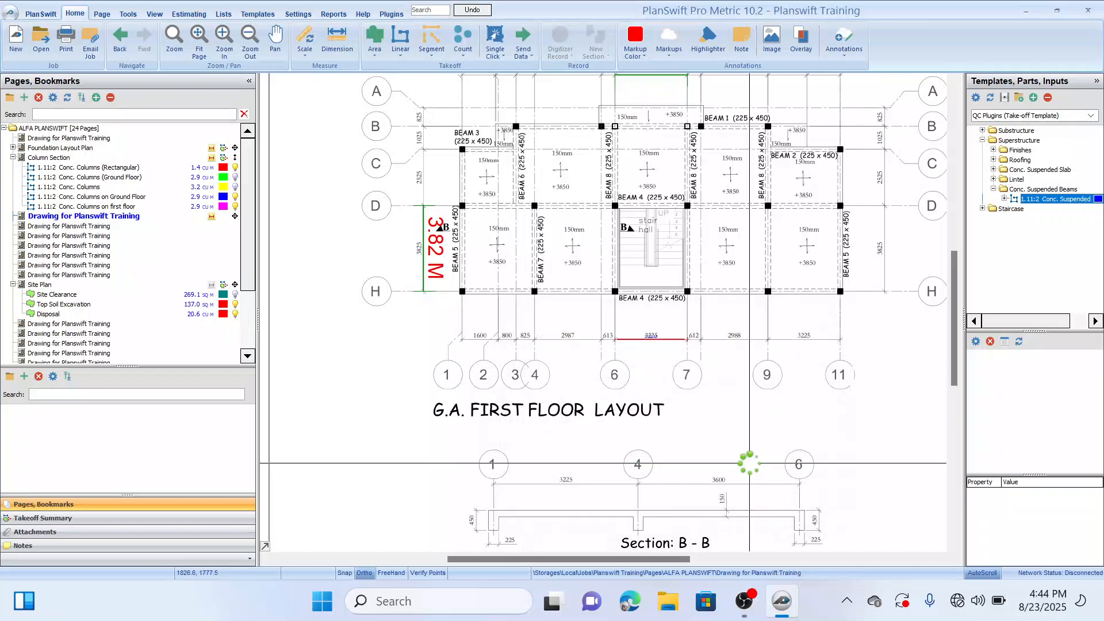
Trace the outer edge of Beam 1 along grid line B from the column at grid line 3 to the column at grid line 9
drag(463, 176, 474, 220)
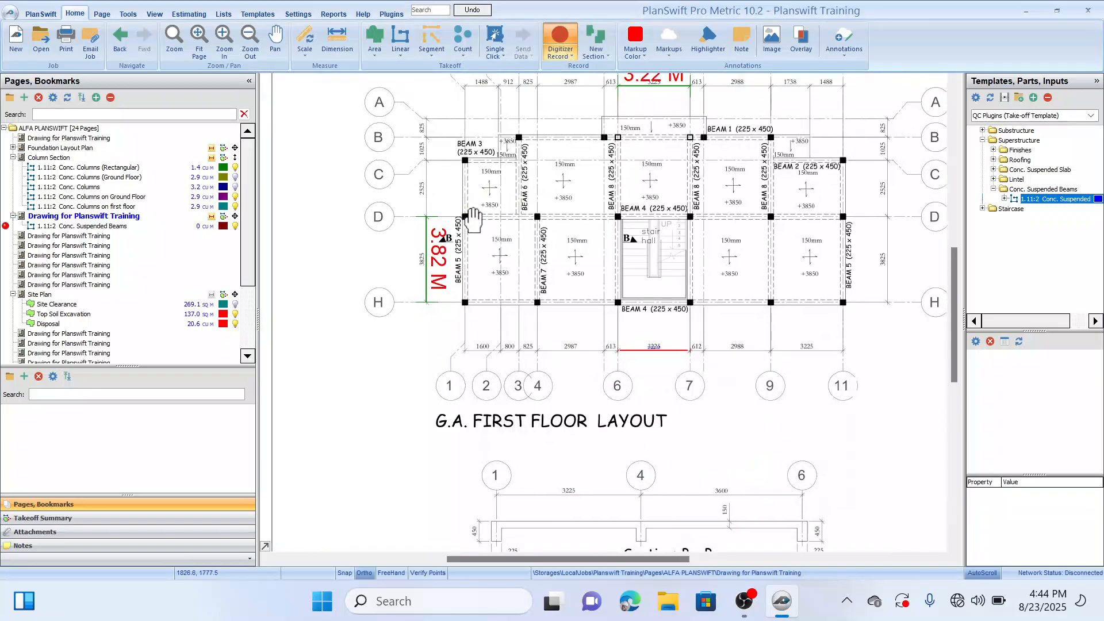
scroll(520, 173, up, 2)
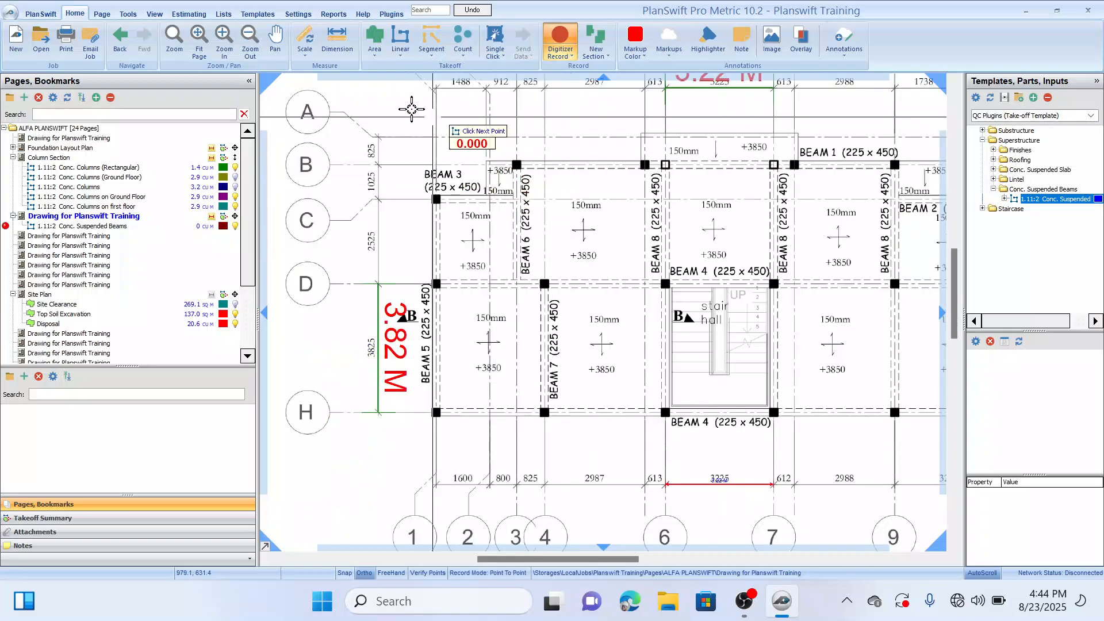
click(225, 34)
drag(465, 92, 457, 175)
scroll(458, 175, up, 3)
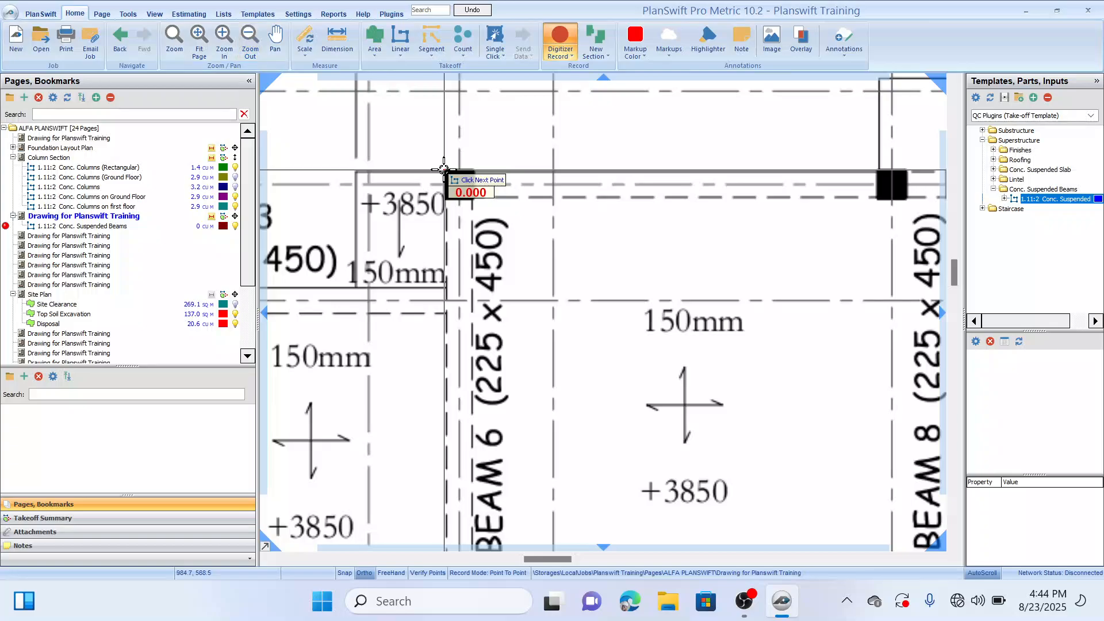
click(760, 170)
mouse_move(760, 170)
mouse_down()
mouse_move(592, 166)
mouse_move(612, 200)
mouse_up()
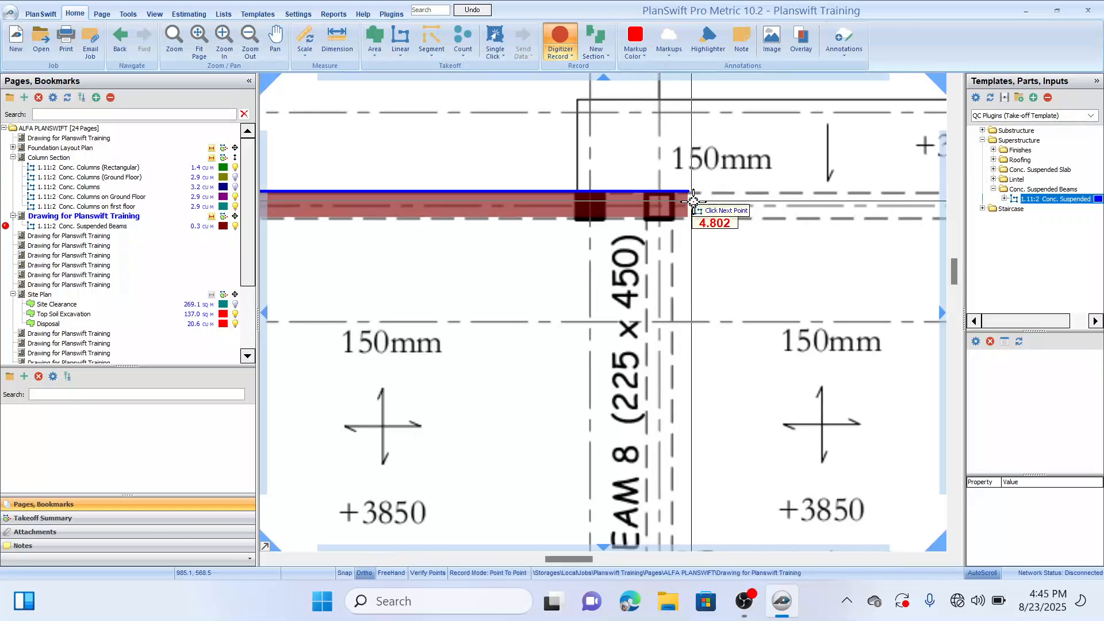
scroll(694, 202, down, 1)
drag(763, 203, 577, 210)
drag(733, 207, 479, 230)
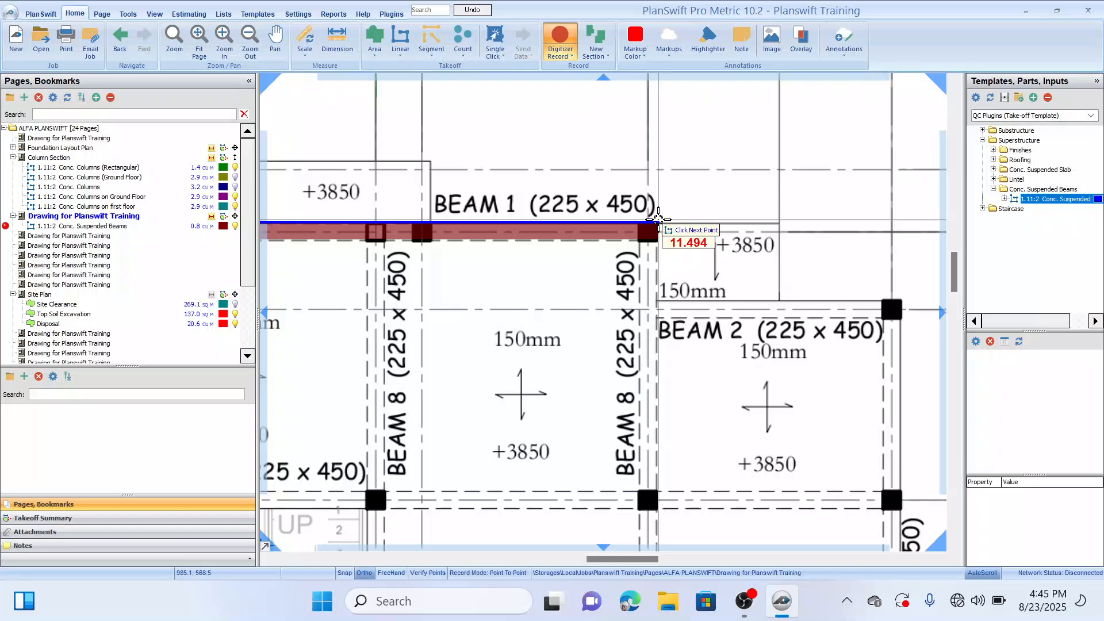
click(659, 219)
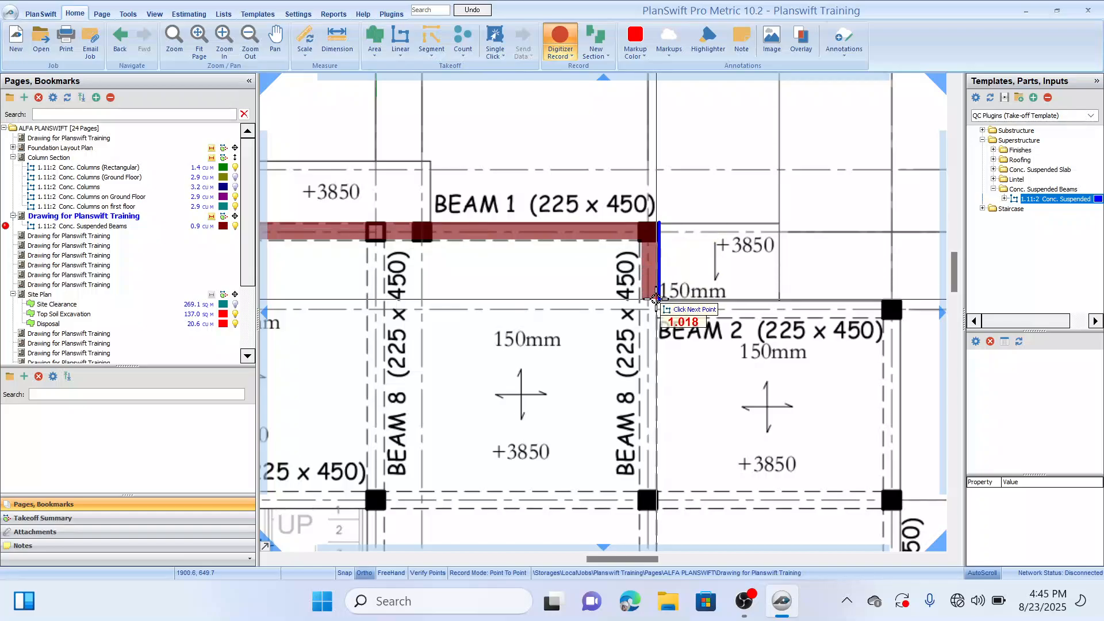
Continue the beam outline down the short return at grid line 9, along Beam 2, and down Beam 5 on grid line 11 to grid line H
click(660, 298)
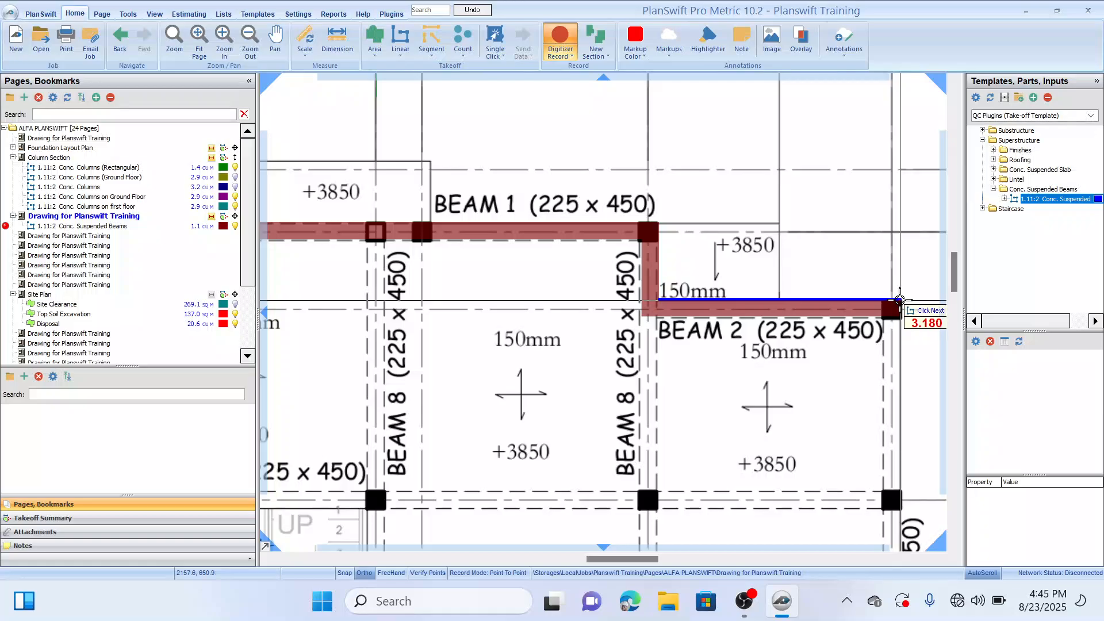
click(893, 301)
drag(898, 445, 854, 271)
mouse_move(857, 417)
mouse_down()
mouse_move(856, 271)
mouse_move(857, 300)
mouse_up()
click(856, 370)
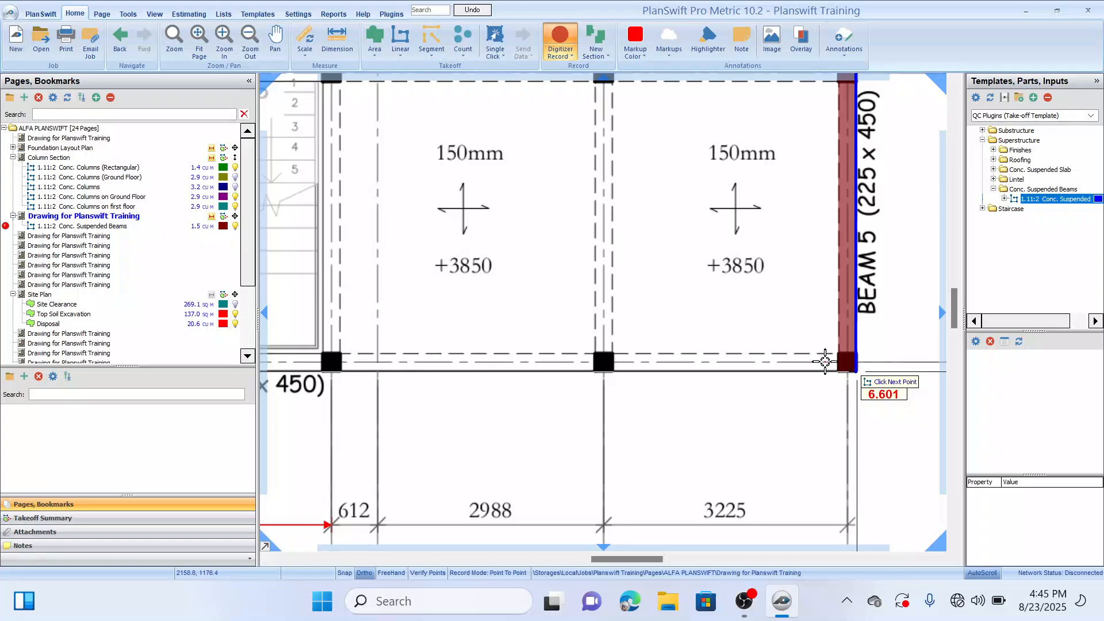
Trace the outer edge of the beams along grid line H from the column at grid line 11 to the column at grid line 1
drag(605, 371, 812, 332)
mouse_move(595, 322)
mouse_down()
mouse_move(826, 320)
mouse_move(720, 313)
mouse_move(807, 319)
mouse_up()
drag(518, 296, 617, 292)
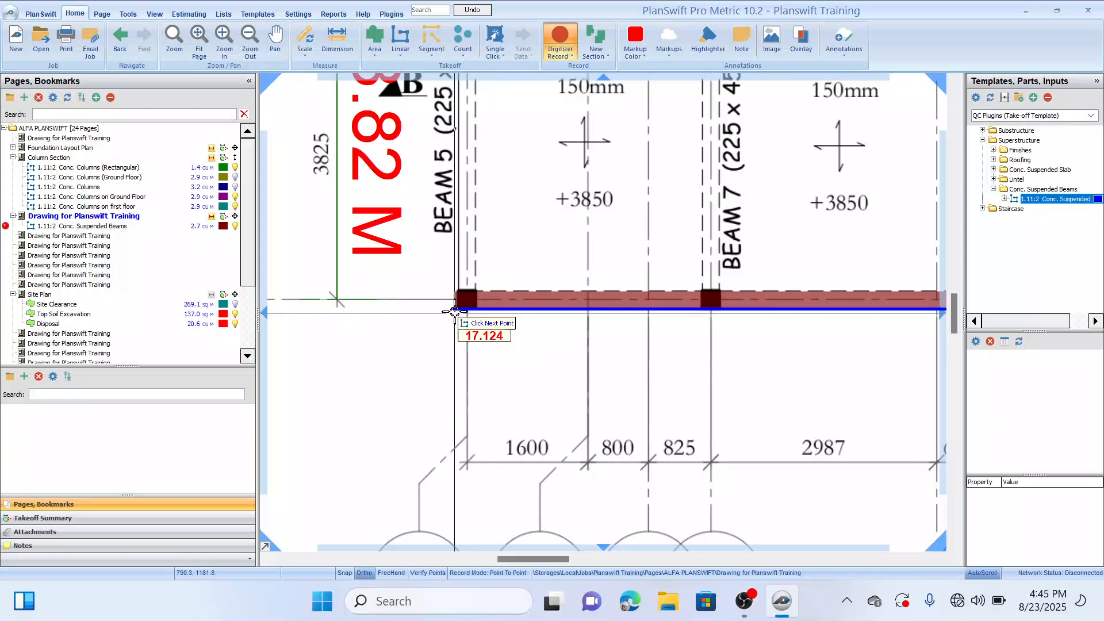
click(458, 310)
Trace the outer edge of Beam 5 along grid line 1 from grid line H to the corner column of Beam 3
drag(467, 205, 457, 380)
drag(469, 229, 447, 325)
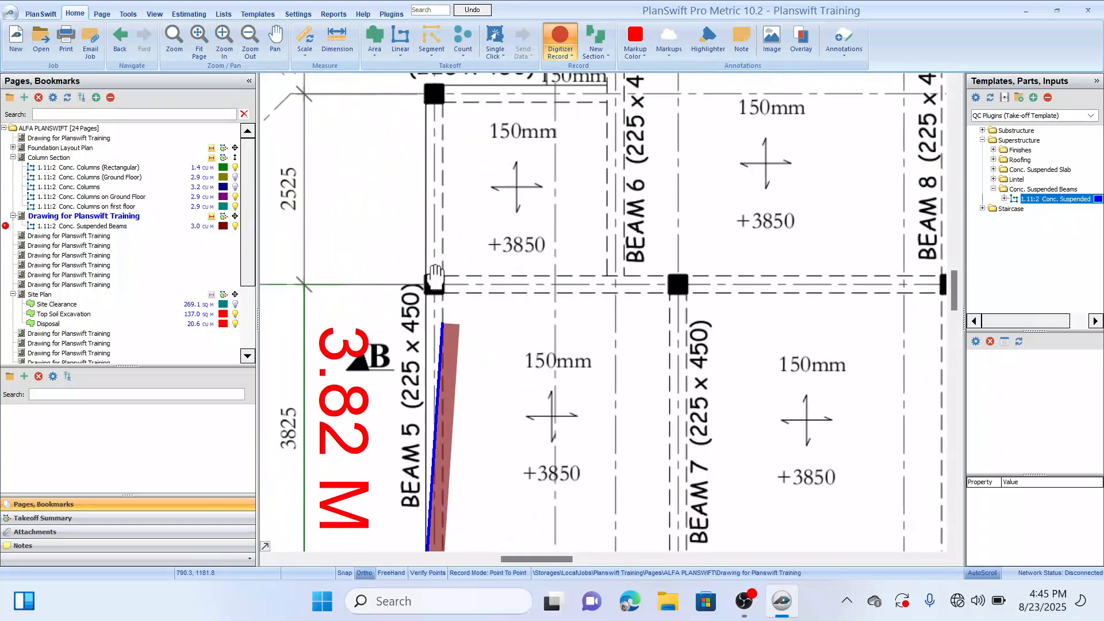
drag(443, 179, 414, 461)
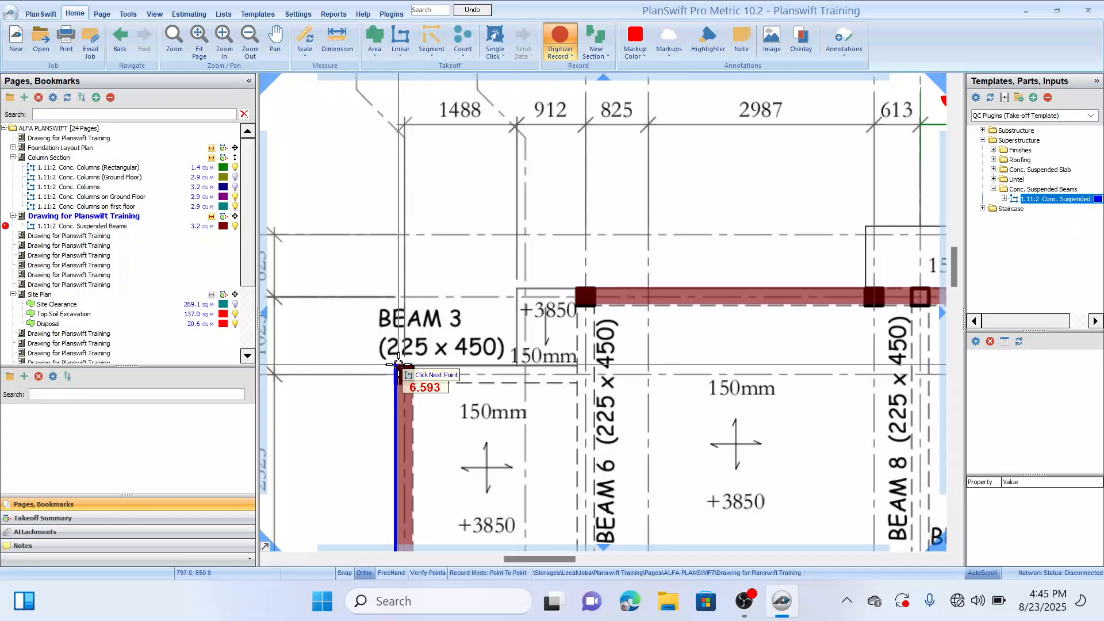
click(398, 365)
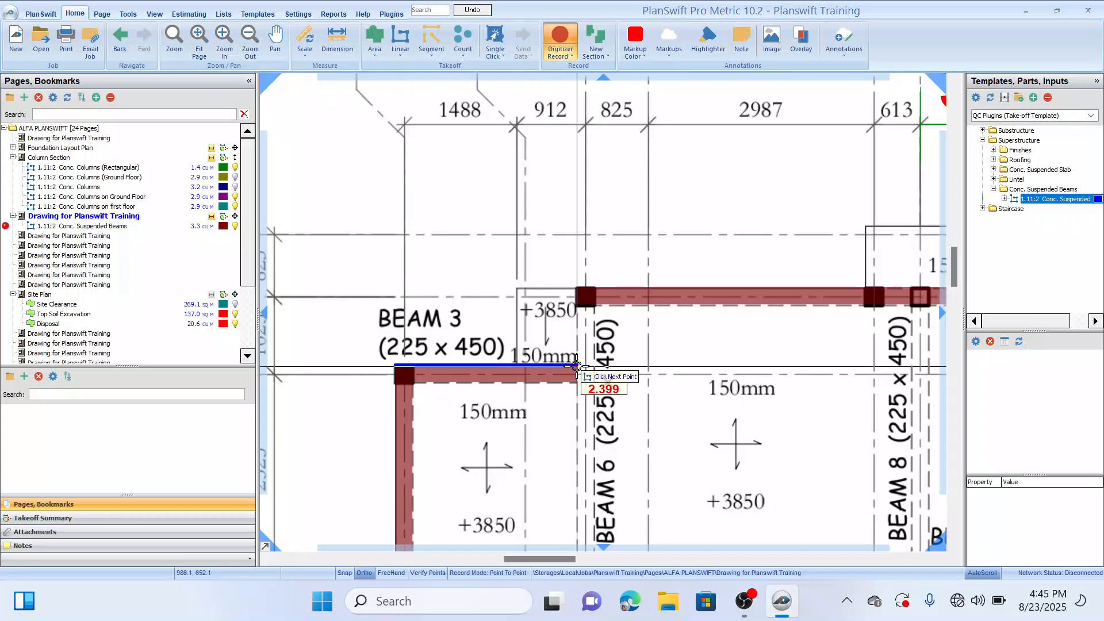
Trace Beam 3 and the short return at grid line 3 to the start of Beam 1, and end the perimeter section
click(578, 366)
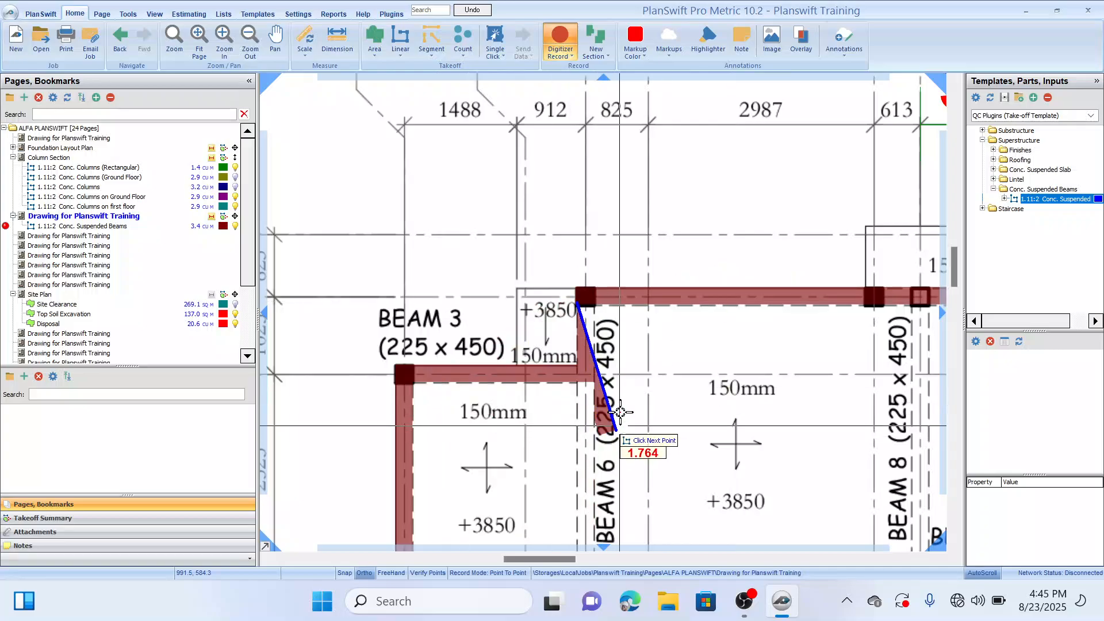
drag(621, 413, 560, 280)
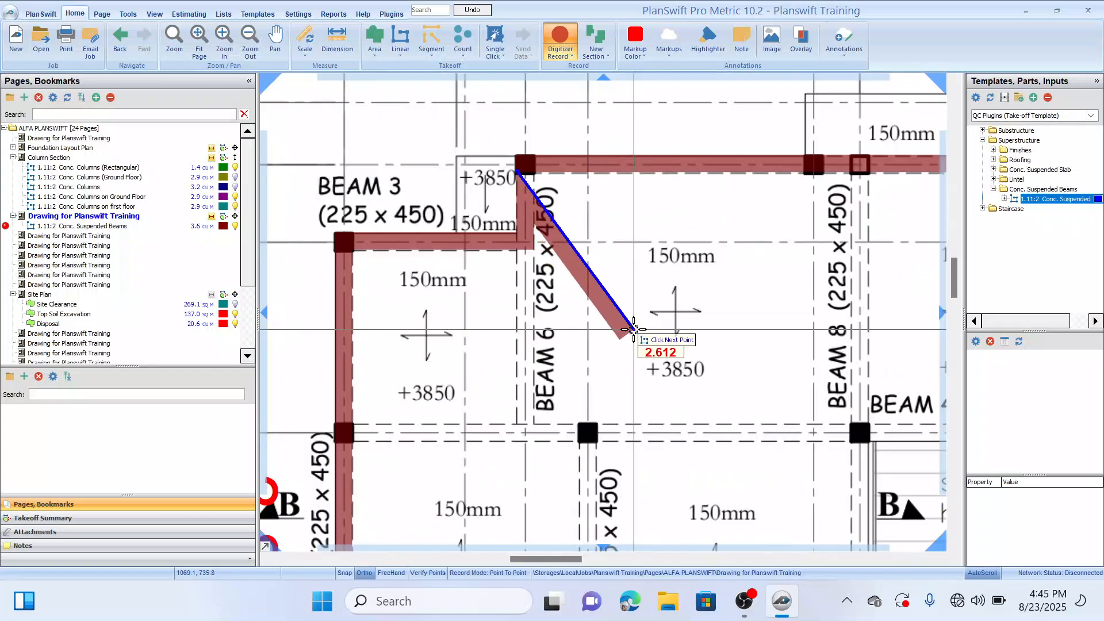
scroll(607, 325, down, 1)
scroll(609, 333, down, 1)
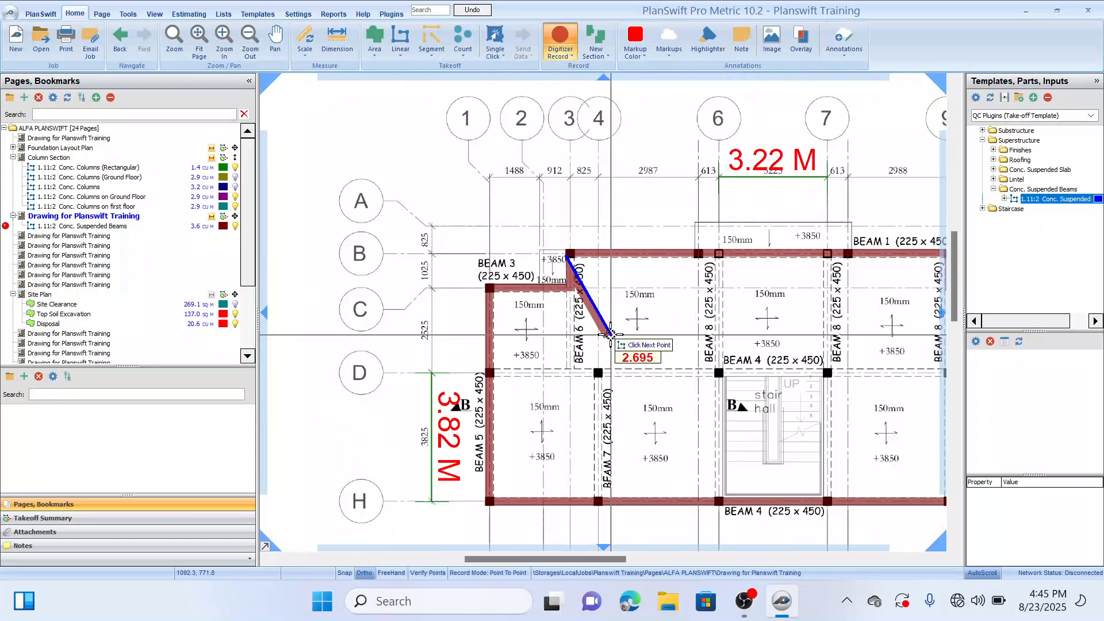
key(n)
Trace the internal beam along grid line D between the Beam 5 columns on grid lines 1 and 11 as a new section
drag(637, 351, 576, 257)
drag(648, 280, 589, 272)
scroll(371, 274, up, 2)
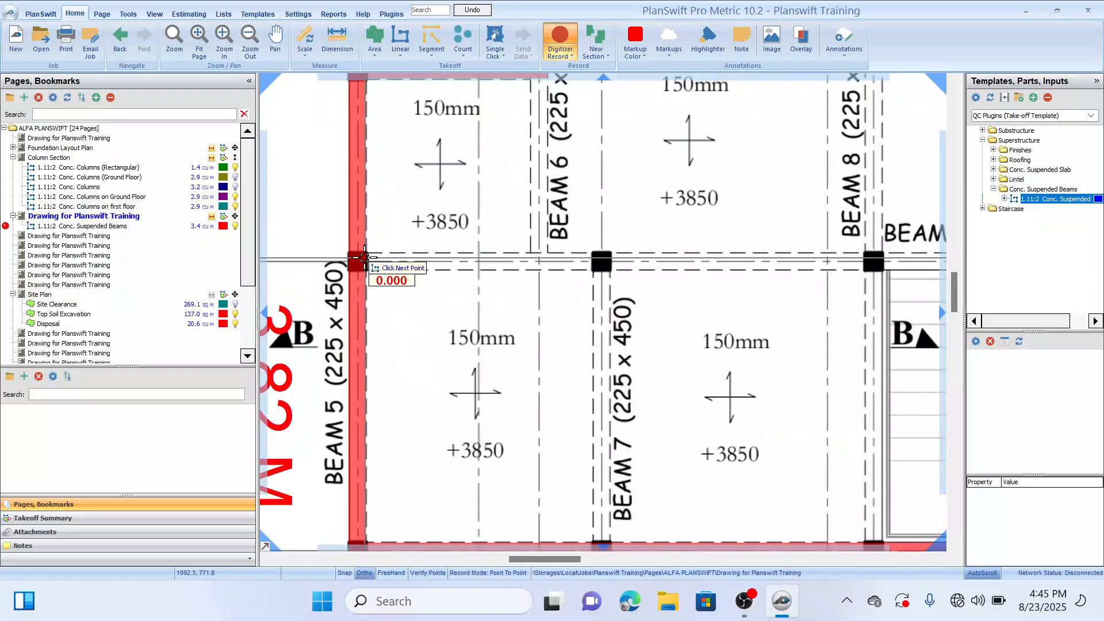
click(366, 252)
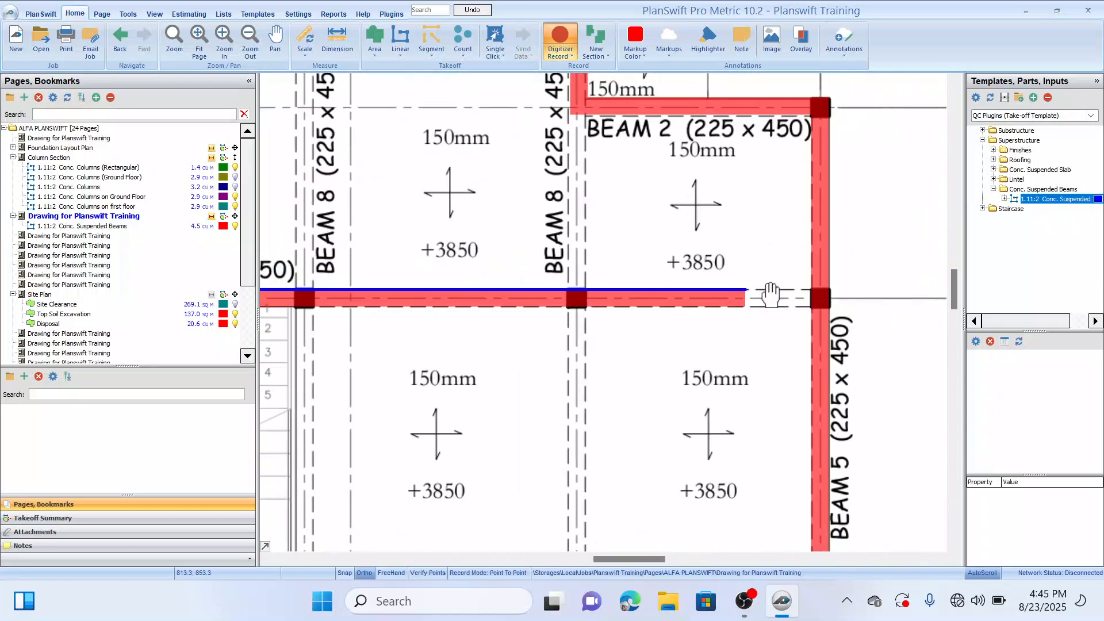
double_click(811, 294)
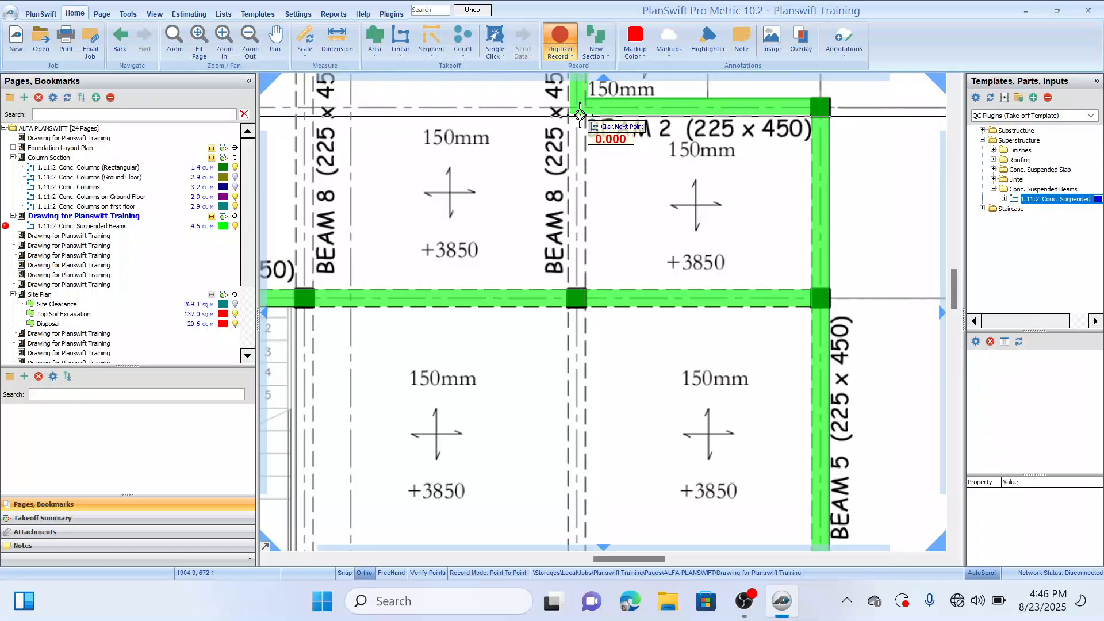
Trace the beam on grid line 9 from Beam 2 to grid line D and from grid line D to grid line H
scroll(591, 116, down, 2)
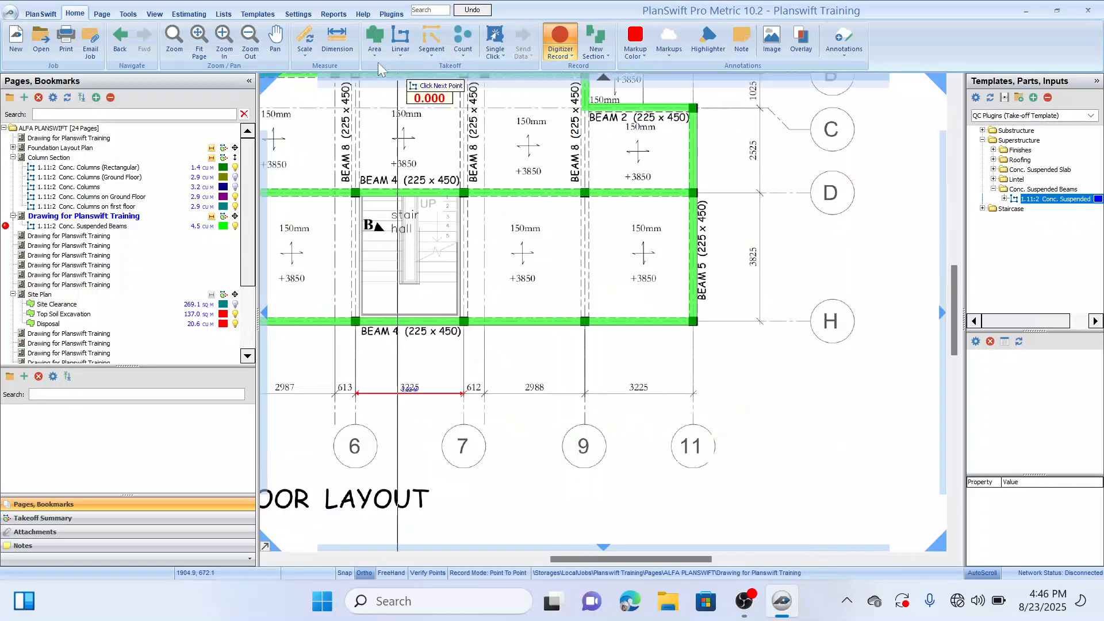
click(223, 46)
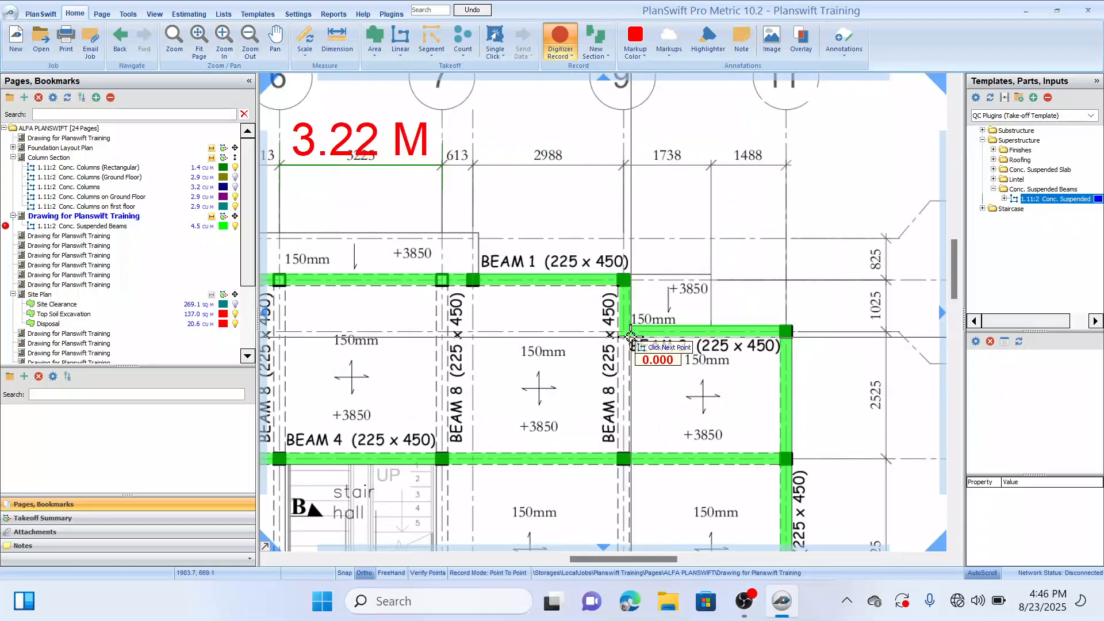
drag(630, 337, 629, 336)
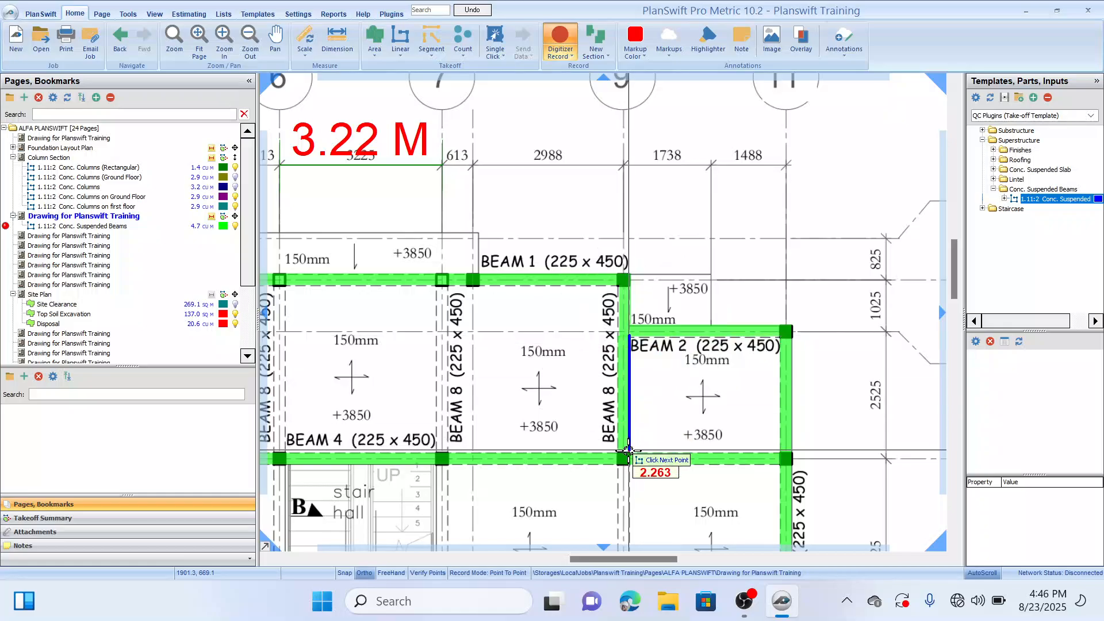
mouse_move(629, 453)
mouse_down()
mouse_move(630, 464)
mouse_move(643, 310)
mouse_up()
drag(650, 376, 657, 331)
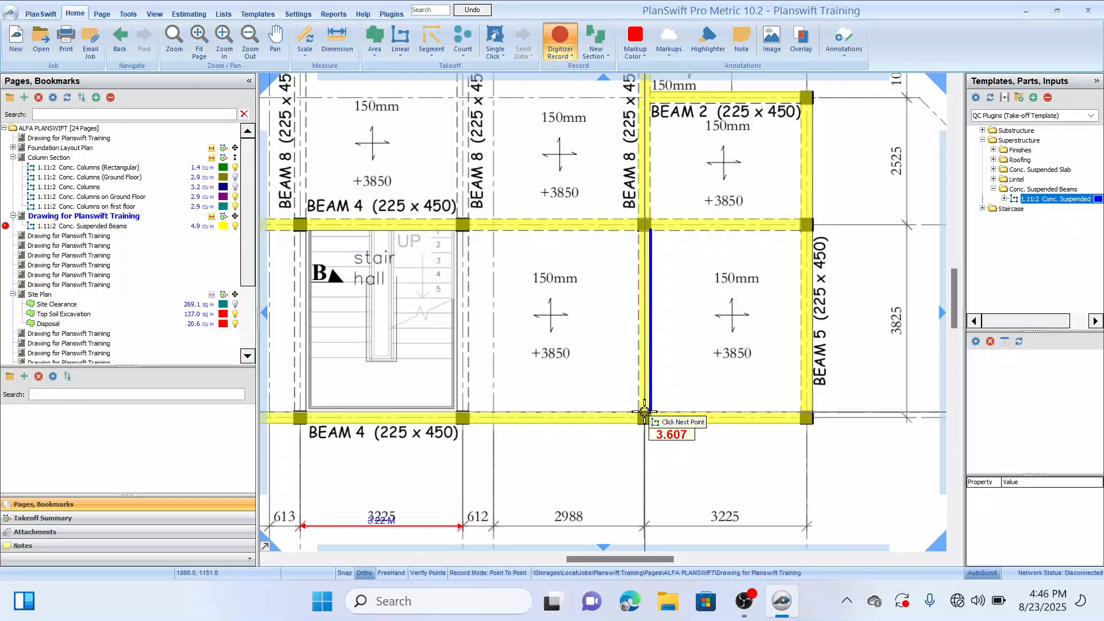
drag(650, 413, 645, 415)
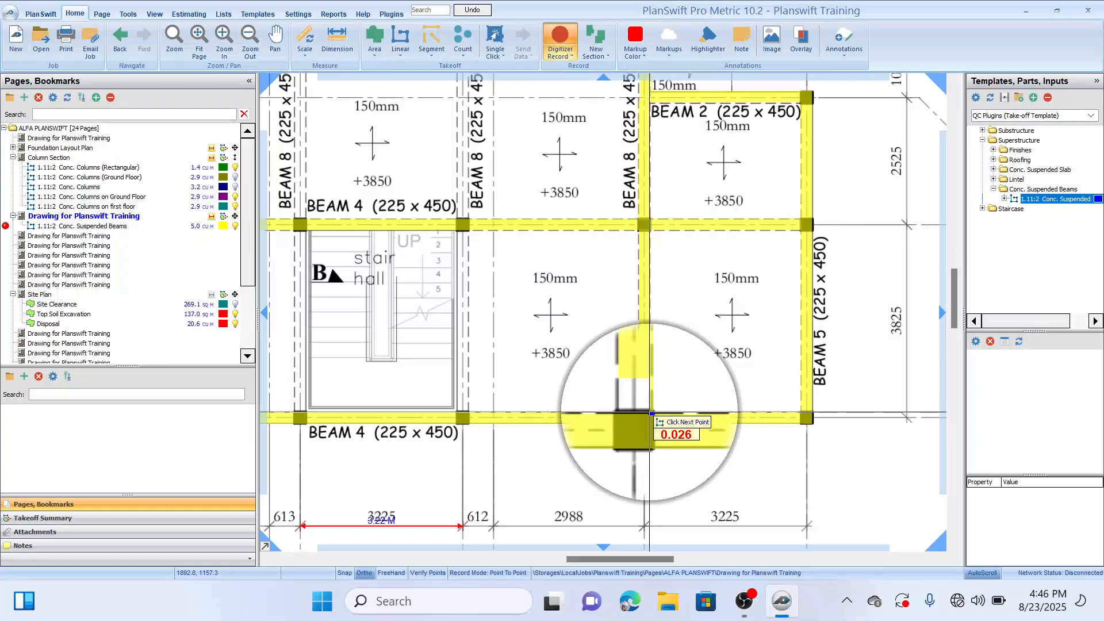
double_click(645, 415)
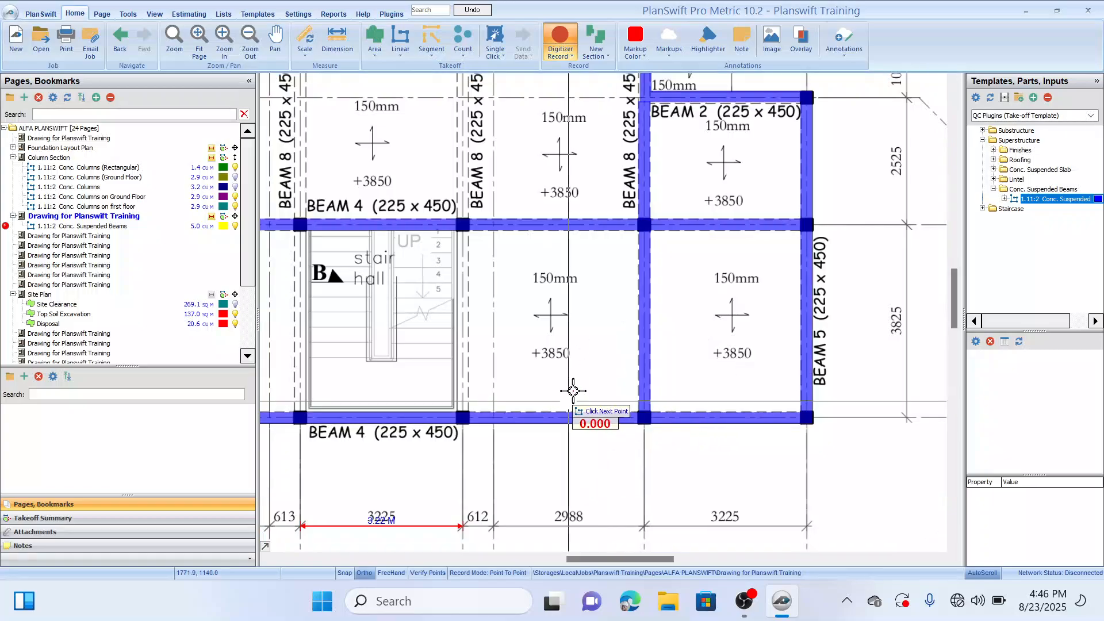
Trace the beam on grid line 7 from Beam 1 to grid line D and onward beside the stair hall to grid line H
drag(455, 251, 485, 426)
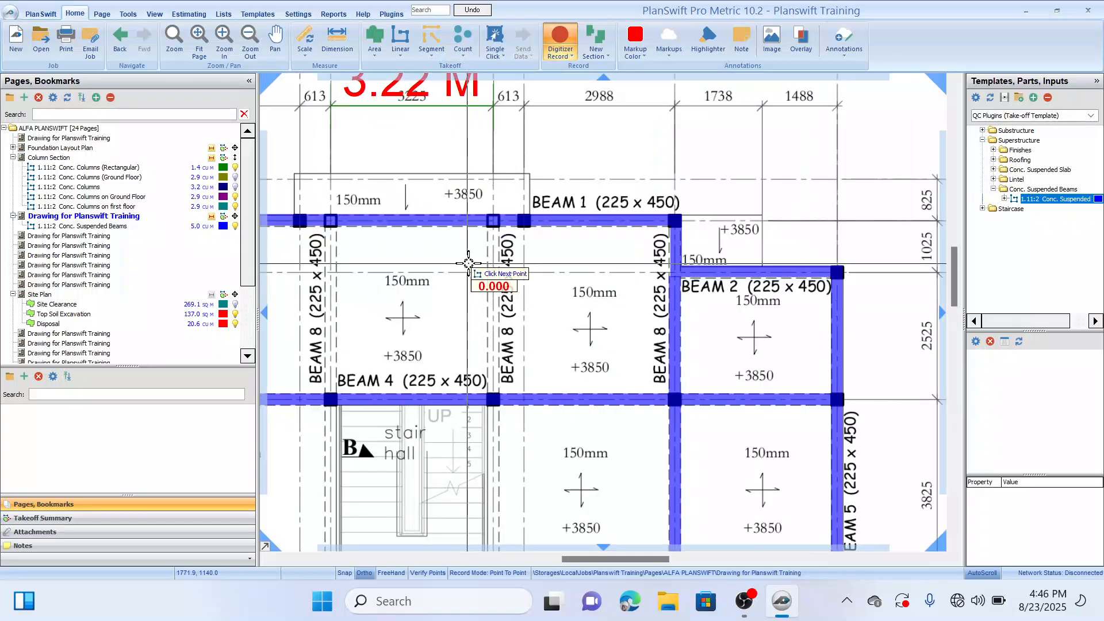
drag(493, 241, 493, 221)
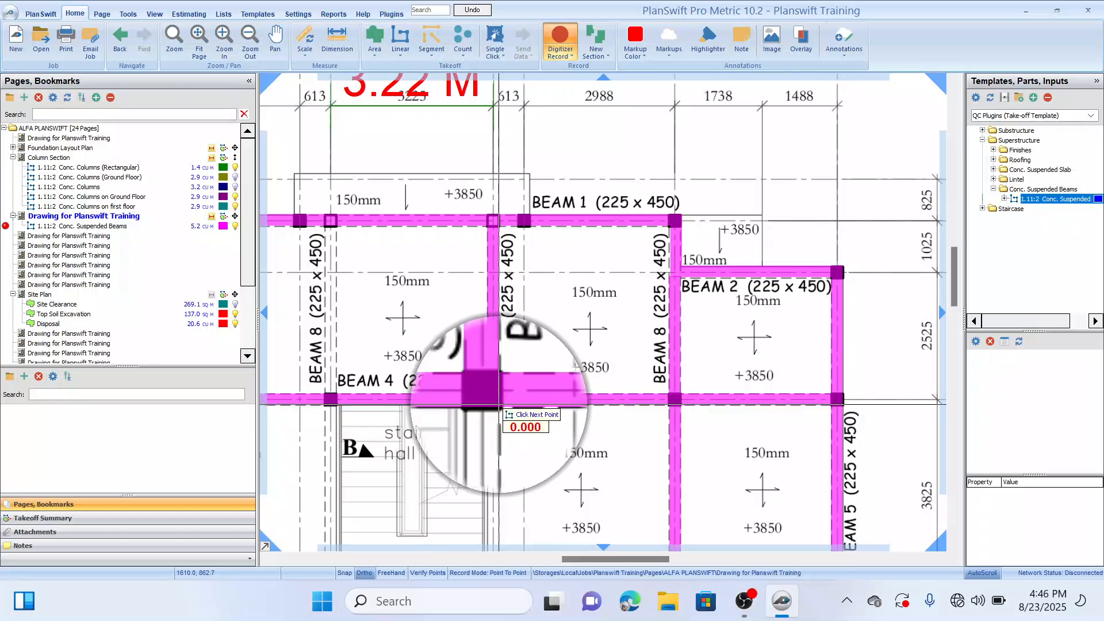
scroll(524, 467, down, 3)
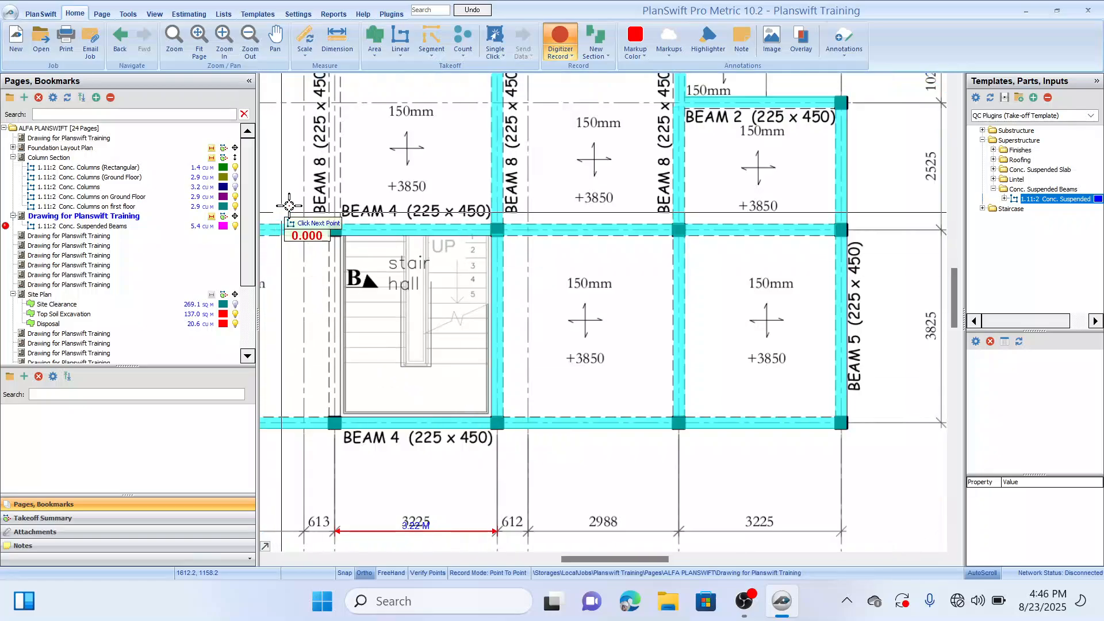
Trace the beam on grid line 6 from Beam 1 to grid line D and onward beside the stair hall to grid line H
mouse_move(327, 217)
mouse_down()
mouse_move(431, 288)
mouse_move(481, 370)
mouse_up()
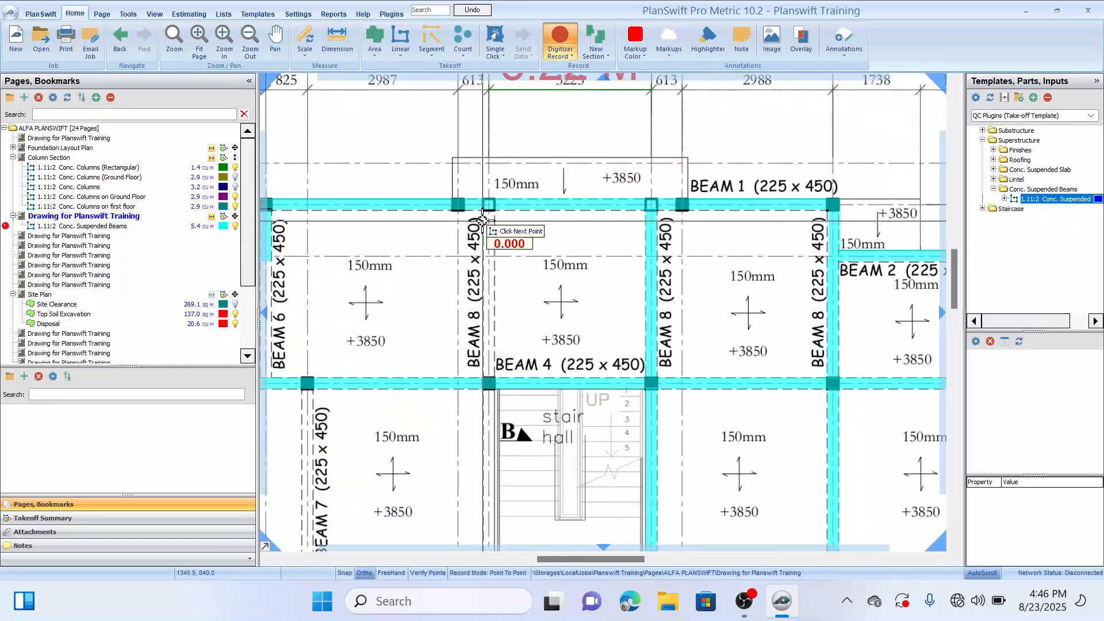
drag(485, 221, 495, 208)
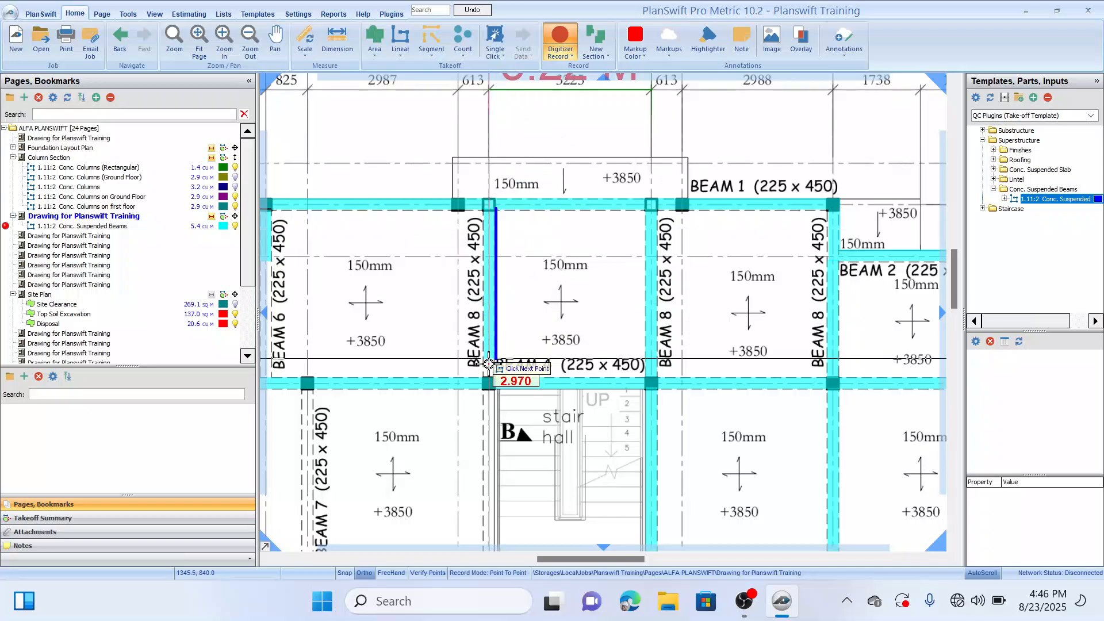
drag(495, 379, 491, 421)
scroll(495, 450, down, 2)
drag(433, 309, 577, 393)
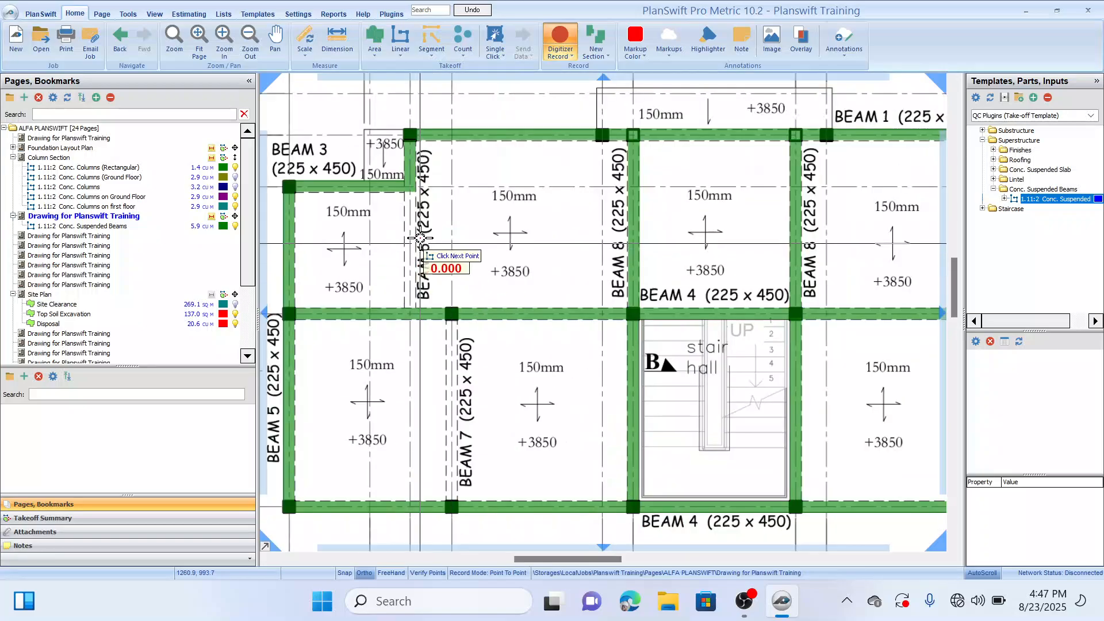
drag(404, 200, 411, 191)
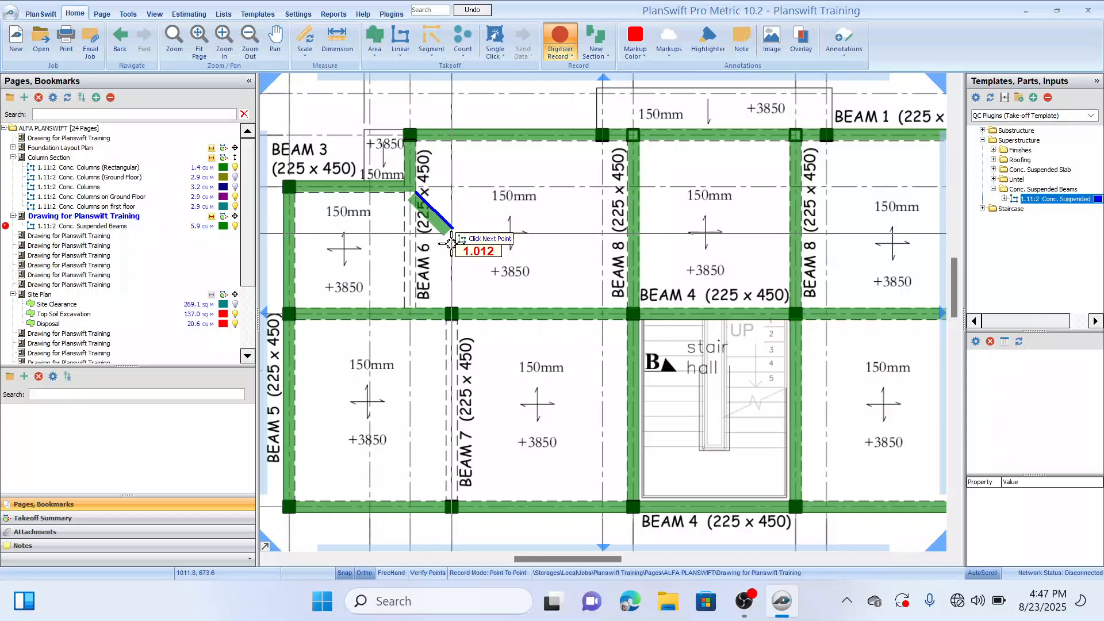
key(c)
key(c)
key(c)
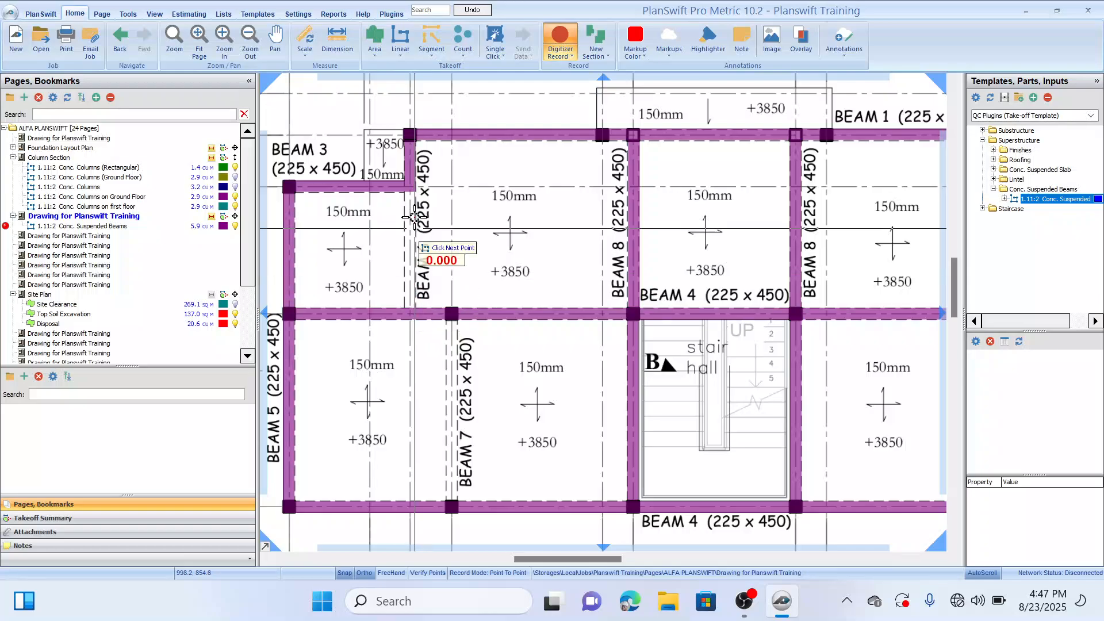
Trace Beam 6 from Beam 3 to grid line D and Beam 7 from grid line D to grid line H, and finish recording
click(418, 191)
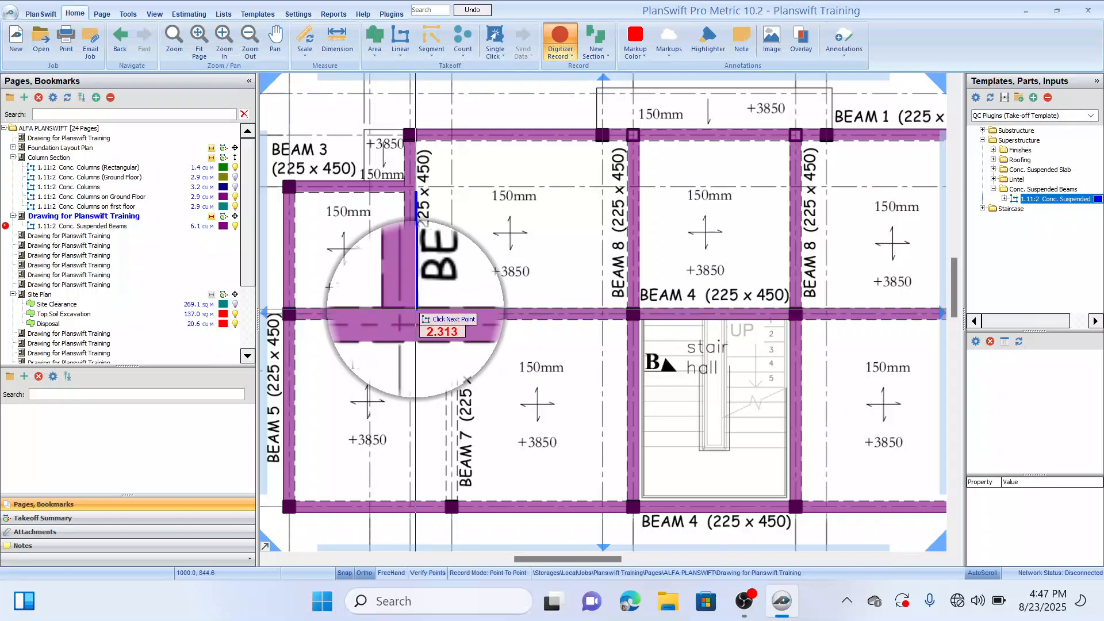
click(415, 309)
key(c)
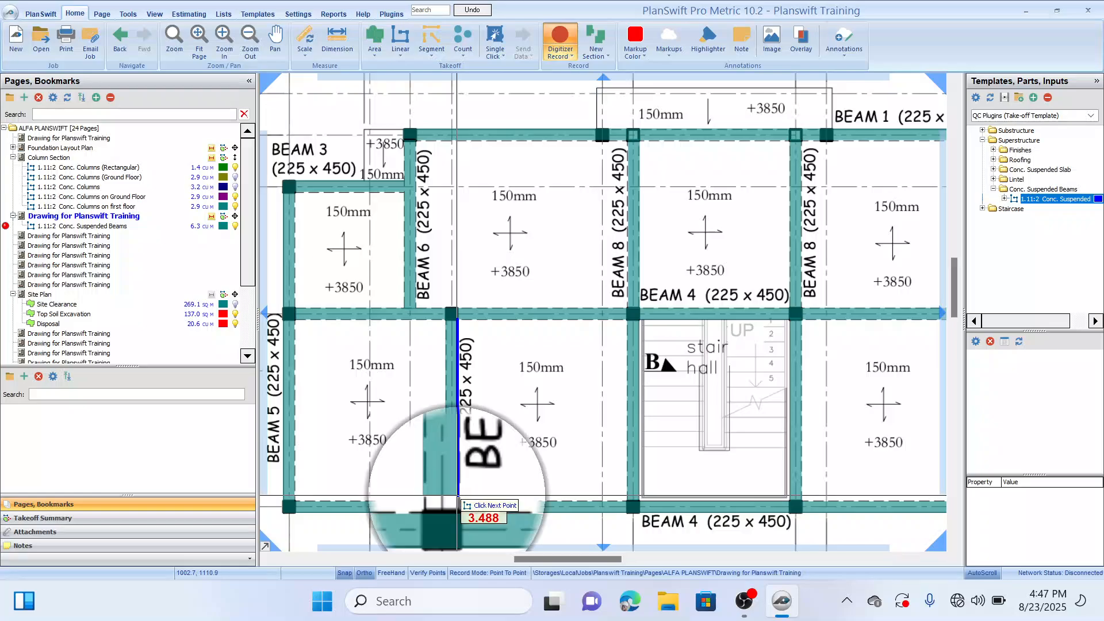
click(457, 506)
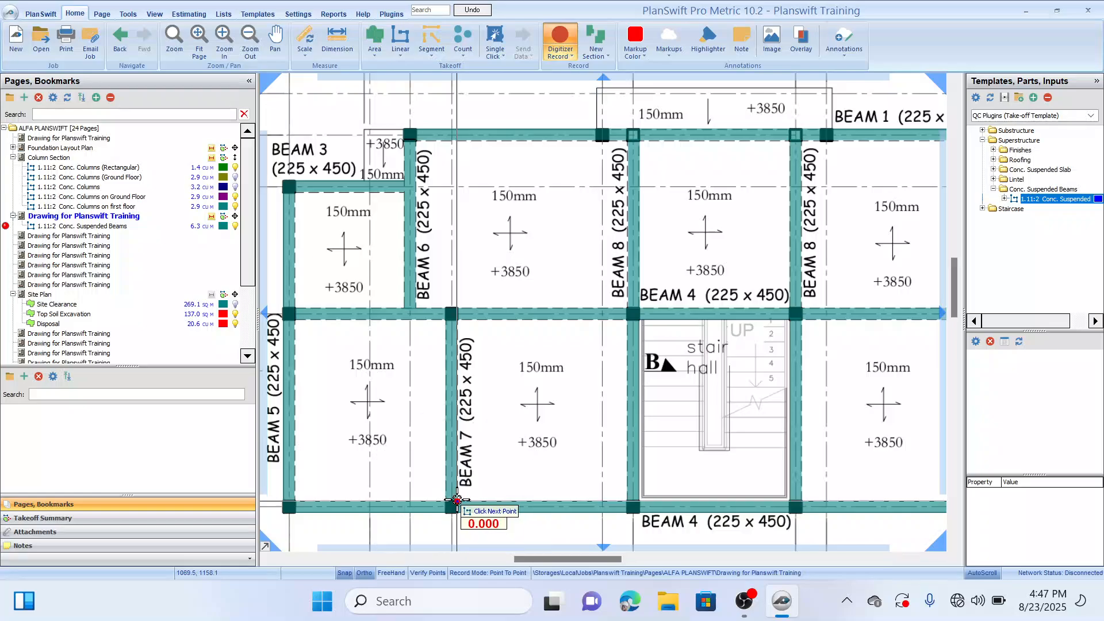
key(Escape)
Review the traced first floor beams and examine the 1.11:2 Conc. Suspended Beams quantities under Superstructure in the takeoff summary
scroll(515, 283, down, 2)
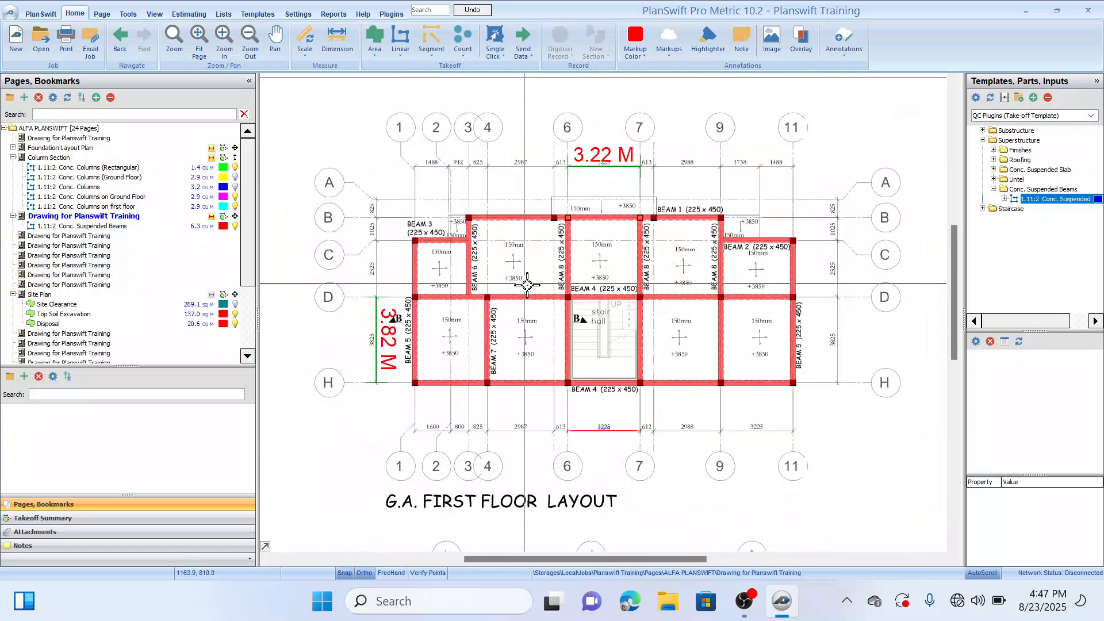
mouse_move(558, 259)
mouse_down()
mouse_move(529, 223)
mouse_move(570, 264)
mouse_move(560, 237)
mouse_move(564, 245)
mouse_move(517, 251)
mouse_move(567, 229)
mouse_move(544, 228)
mouse_up()
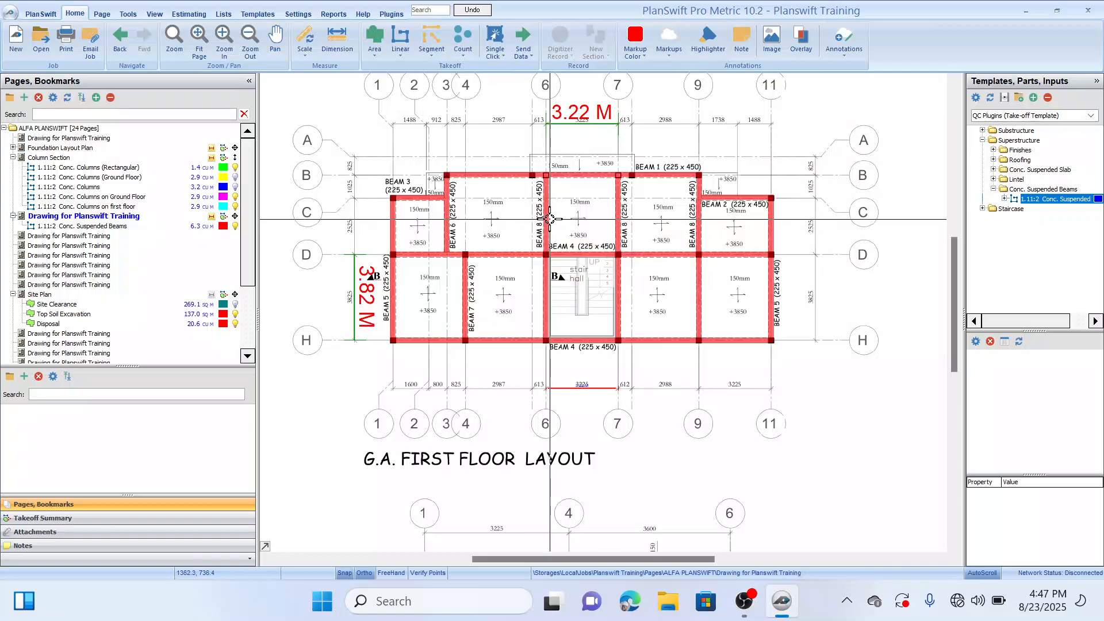
drag(485, 218, 502, 212)
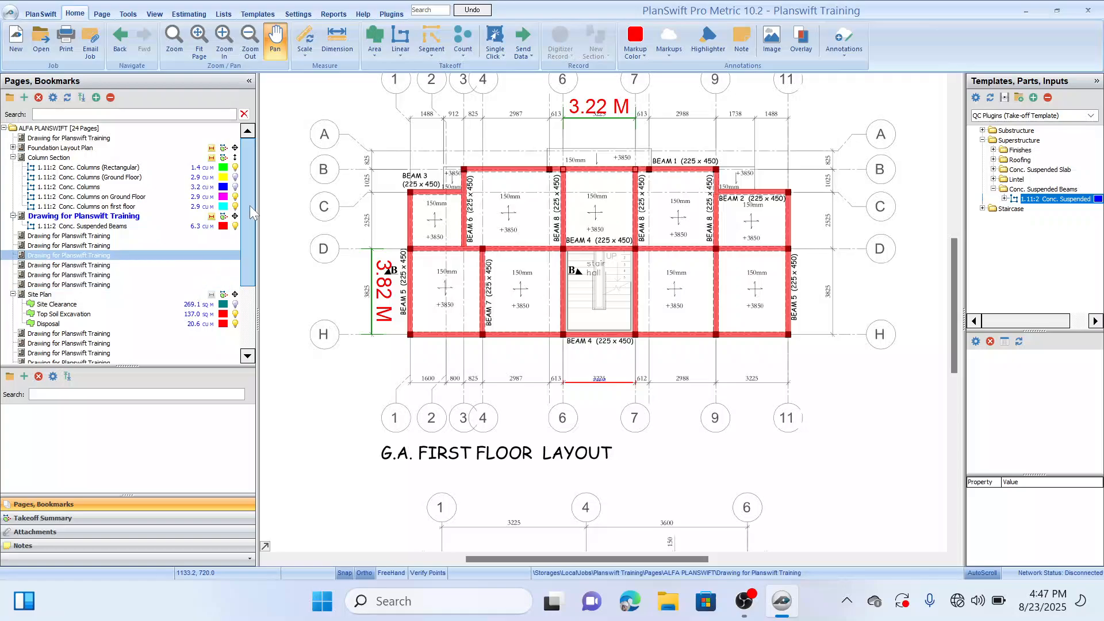
drag(250, 198, 250, 285)
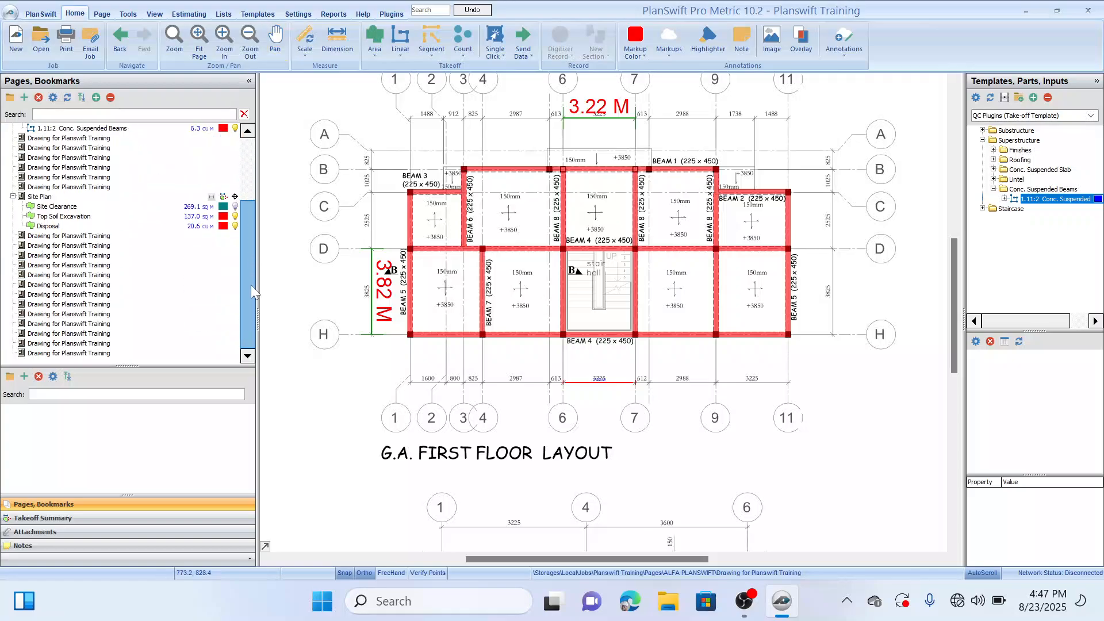
click(62, 517)
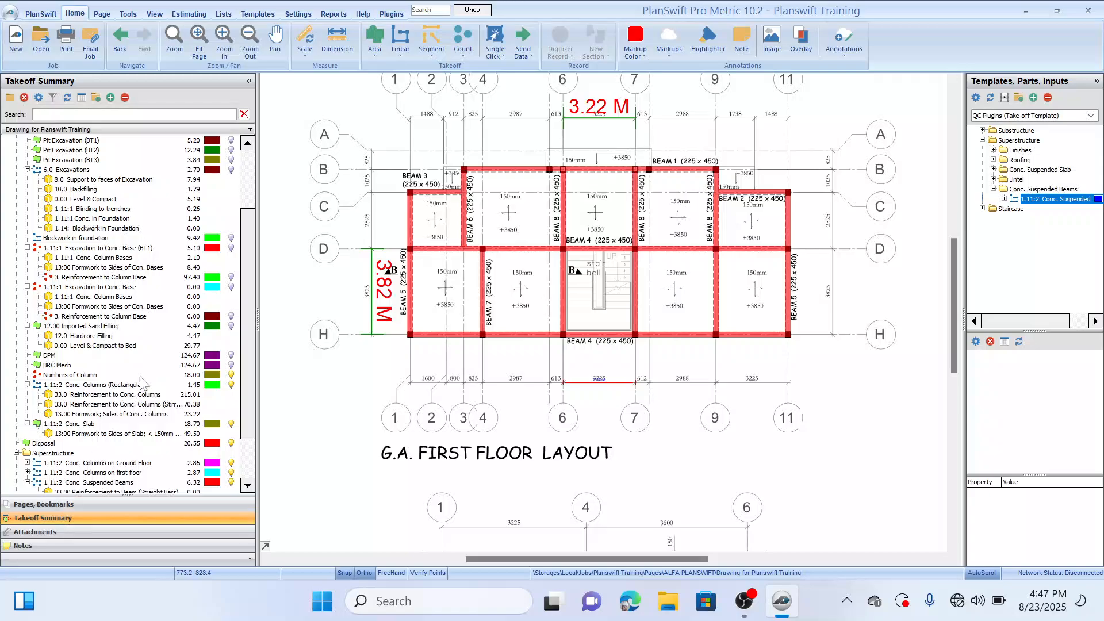
drag(246, 229, 247, 381)
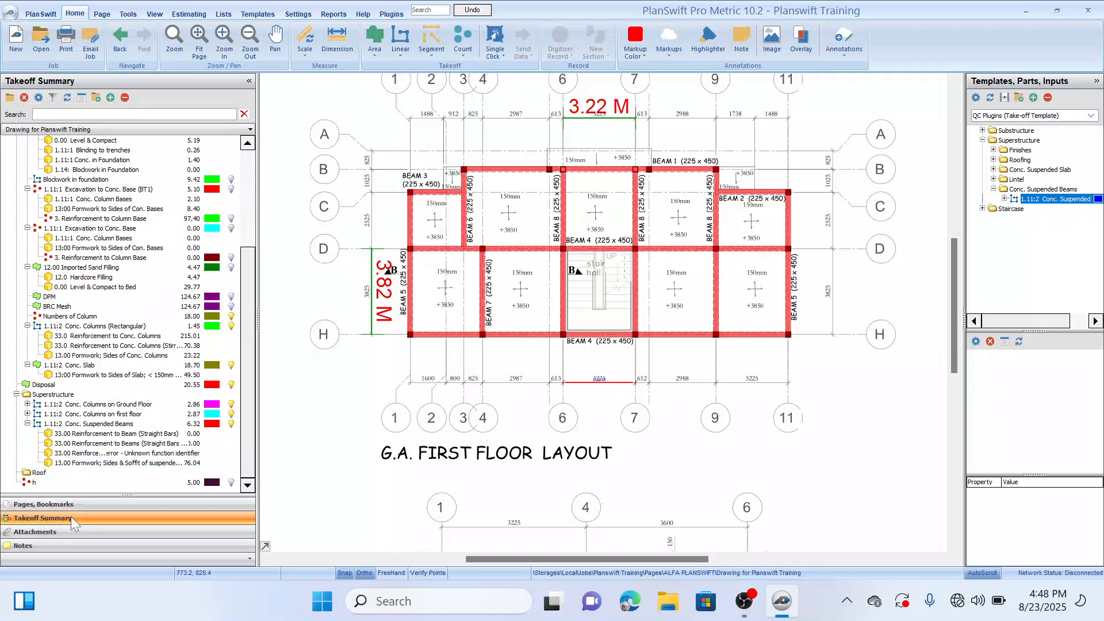
Rename the 1.11:2 Conc. Suspended Beams takeoff as 1.11:2 First Floor Beams
click(63, 425)
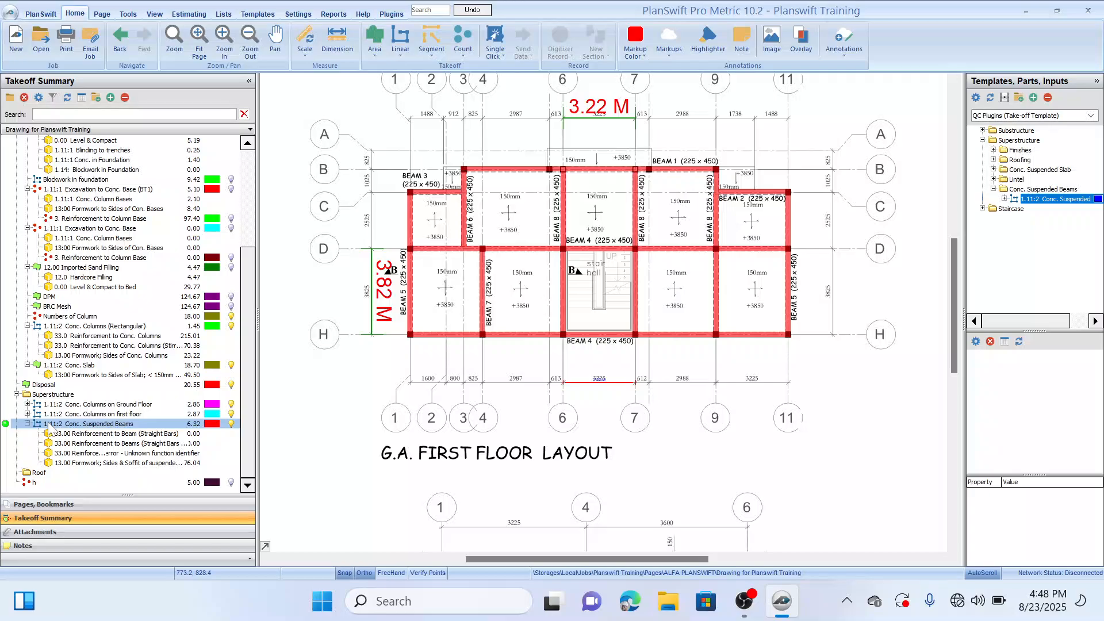
click(49, 428)
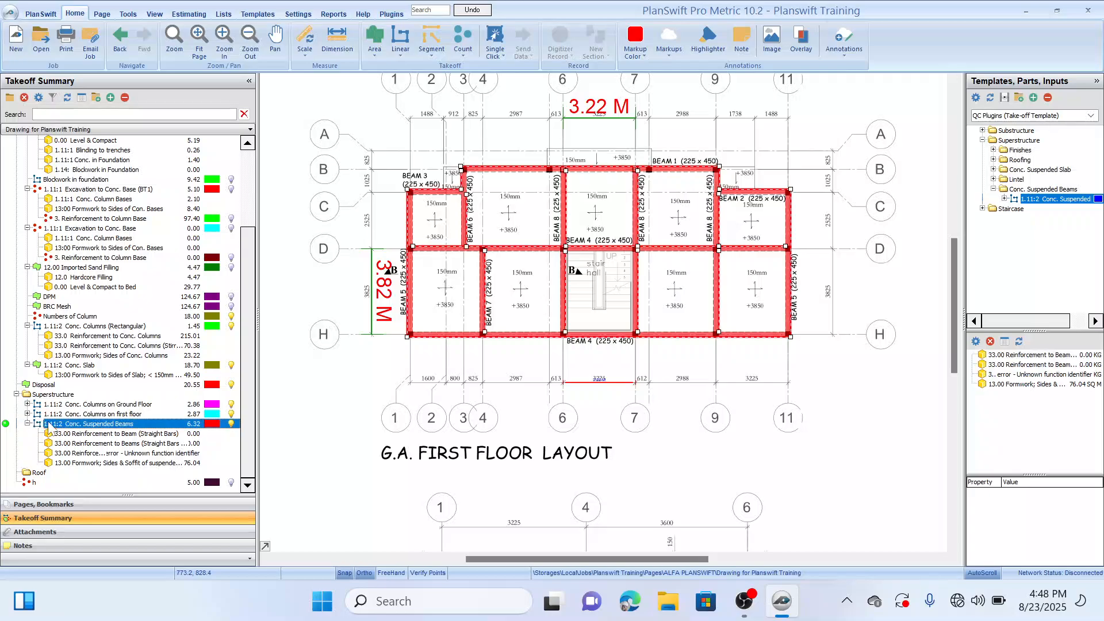
double_click(49, 428)
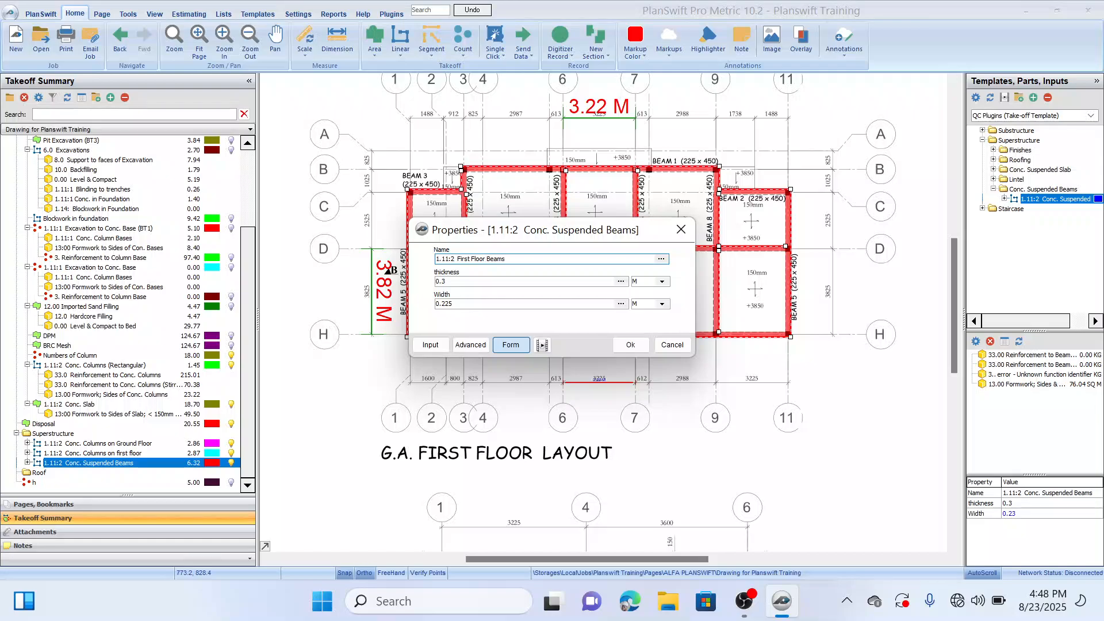
click(629, 345)
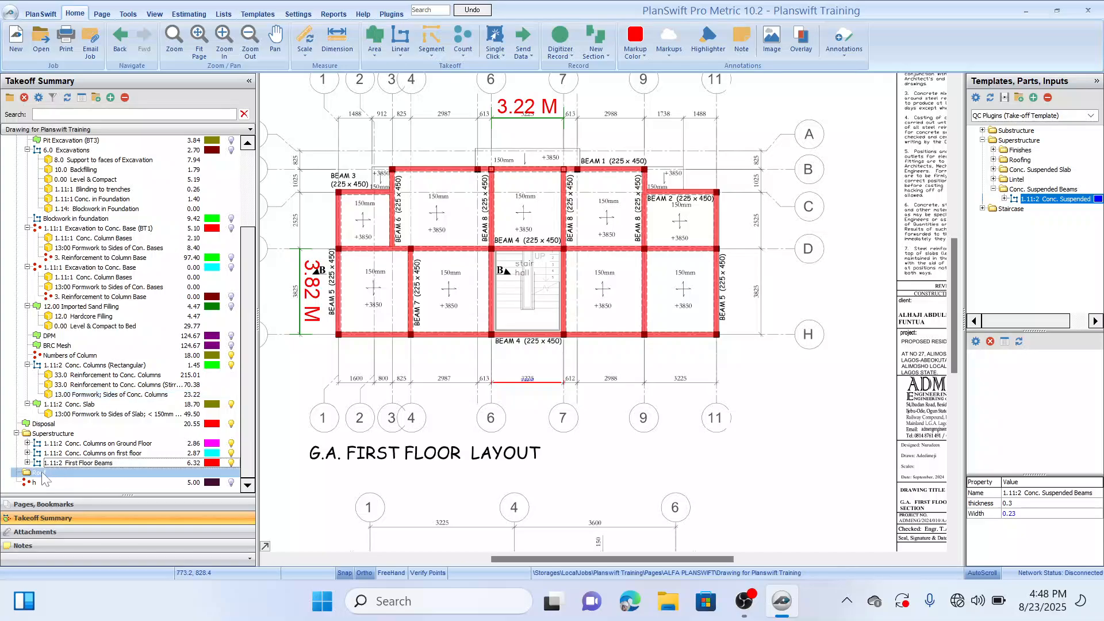
Expand the 1.11:2 First Floor Beams item and widen the takeoff summary to fit its part names
click(32, 465)
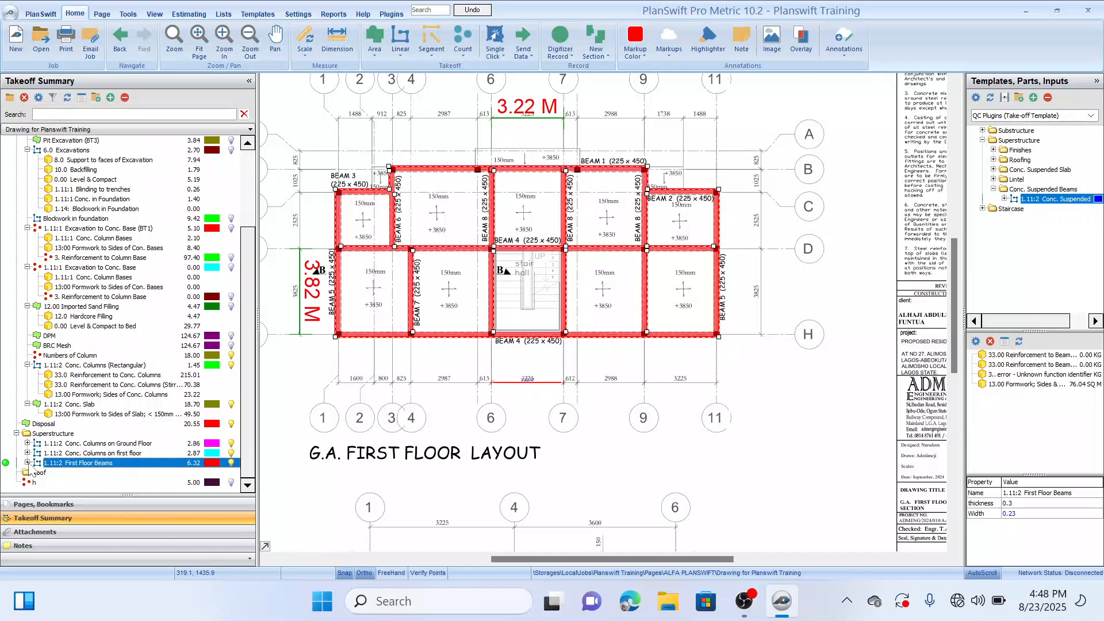
click(28, 463)
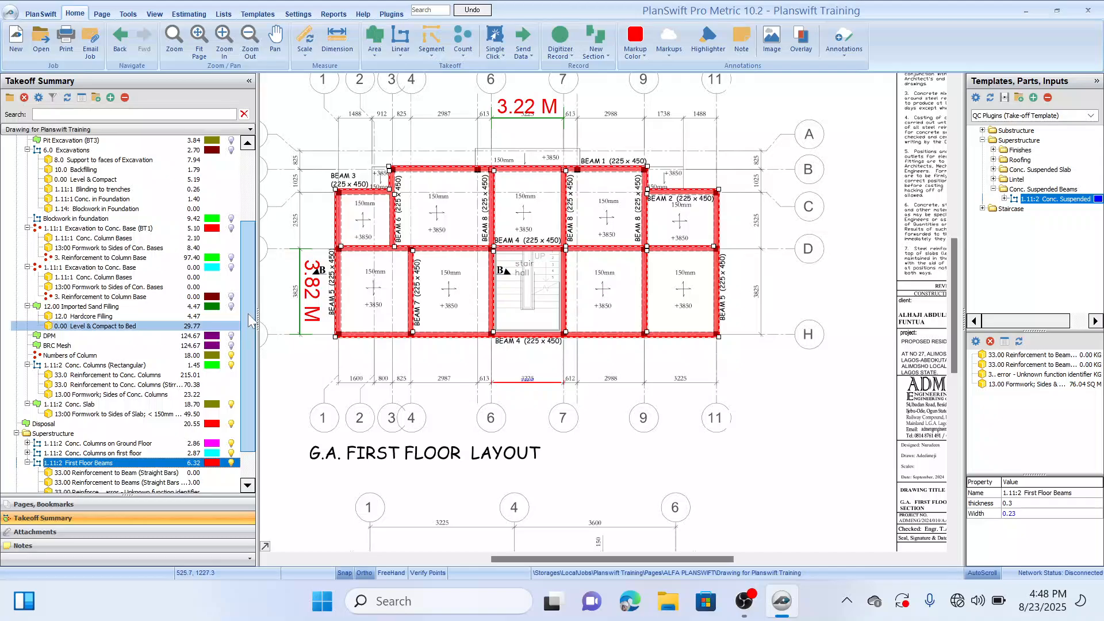
drag(247, 313, 253, 405)
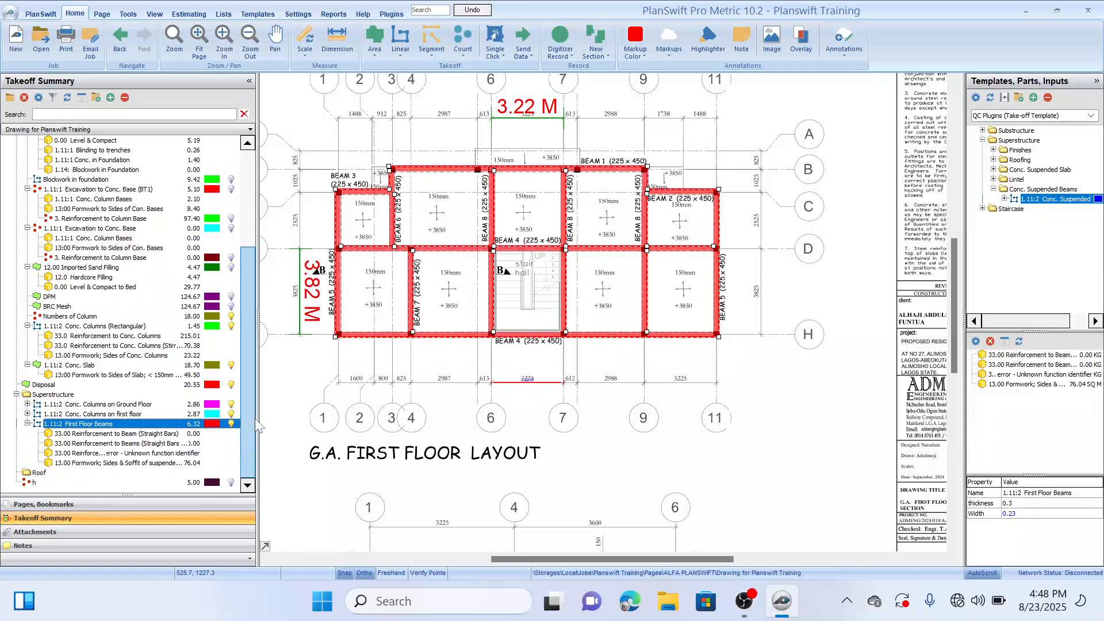
drag(257, 419, 283, 412)
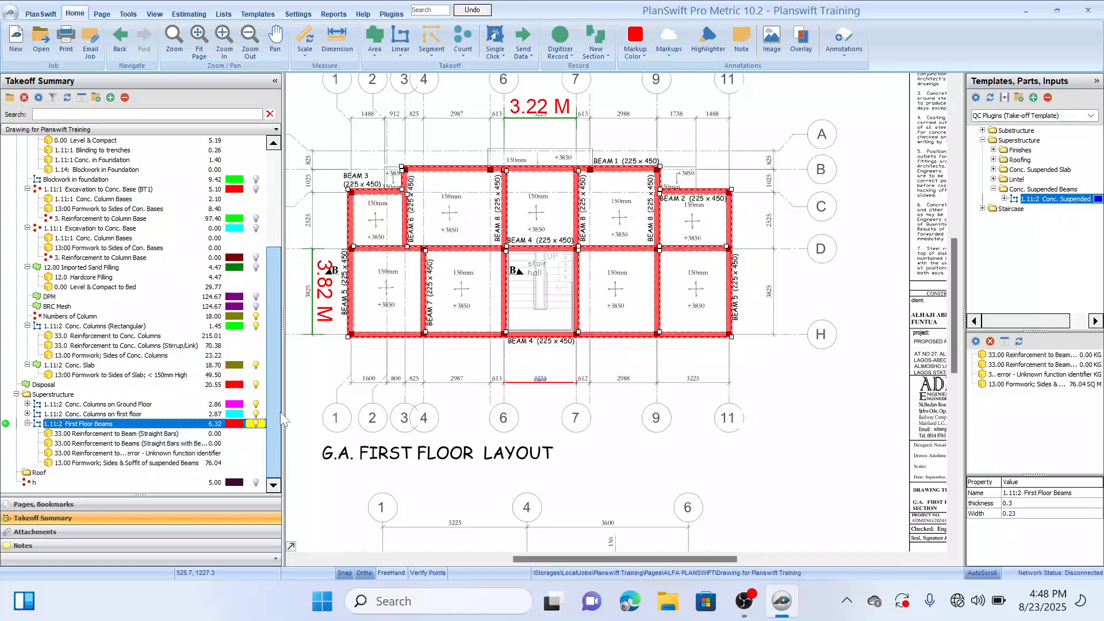
drag(284, 416, 325, 417)
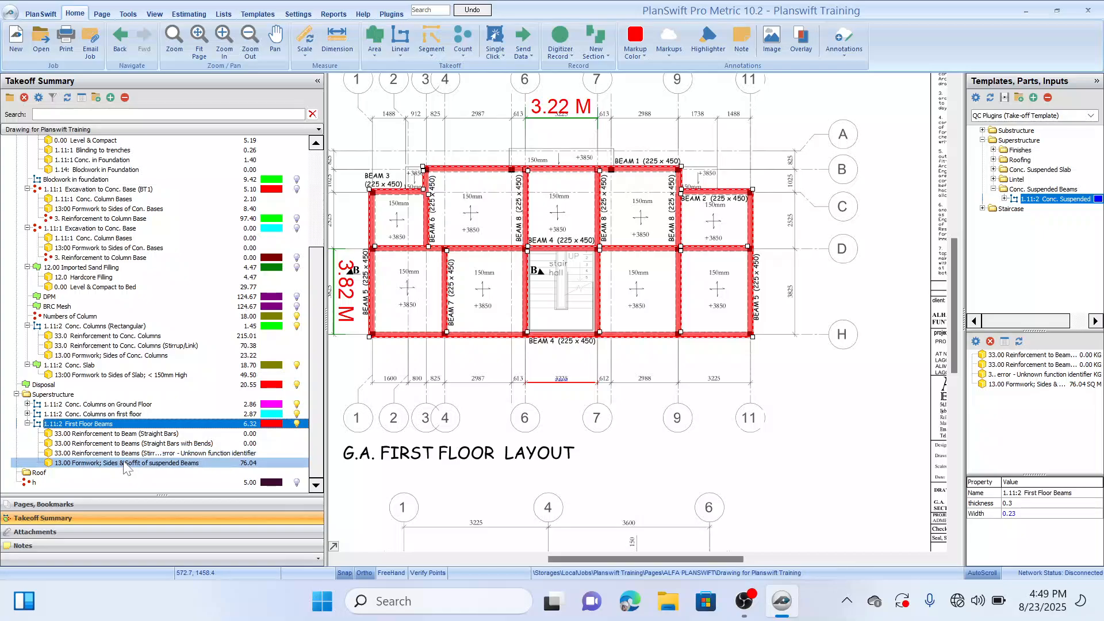
Check the properties of the 13.00 Formwork; Sides & Soffit of suspended Beams part and readjust the takeoff summary's width
double_click(127, 463)
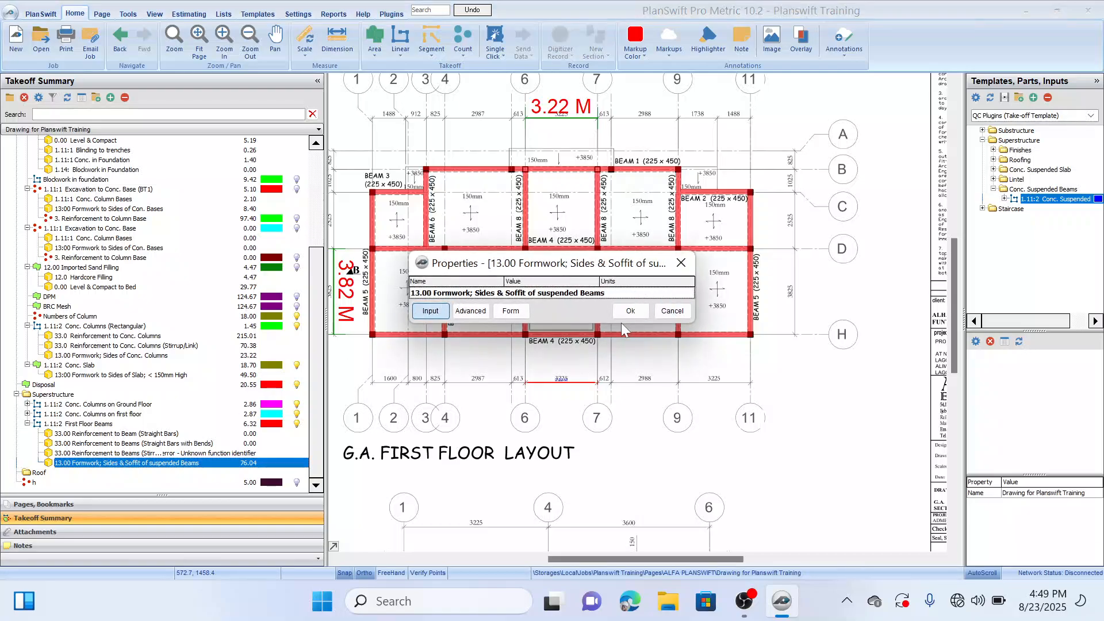
click(630, 311)
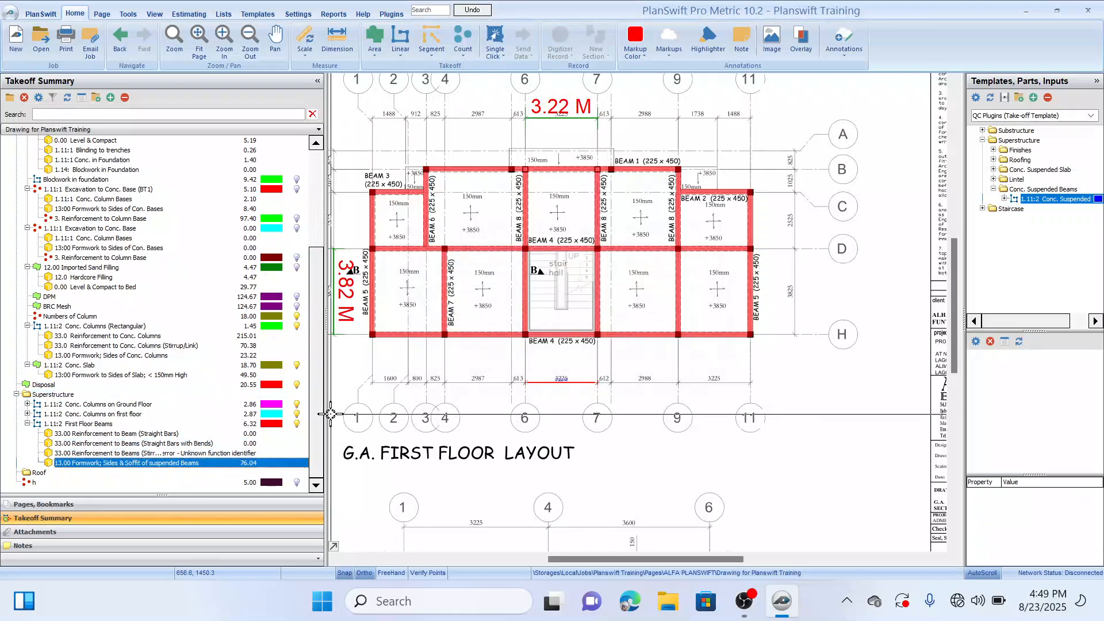
drag(326, 414, 375, 415)
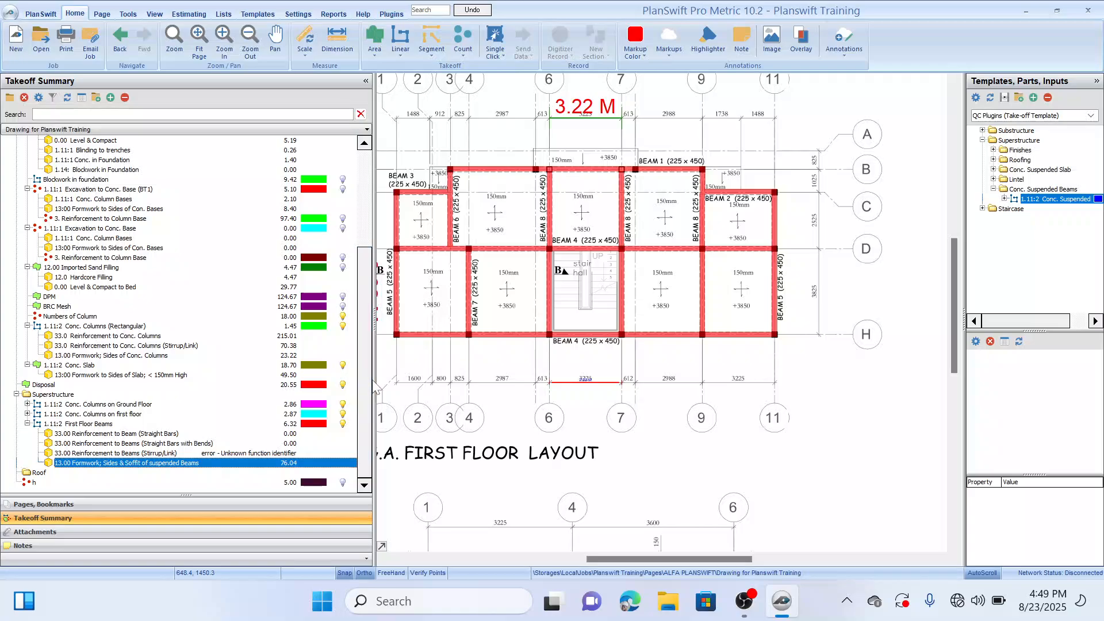
drag(373, 380, 316, 398)
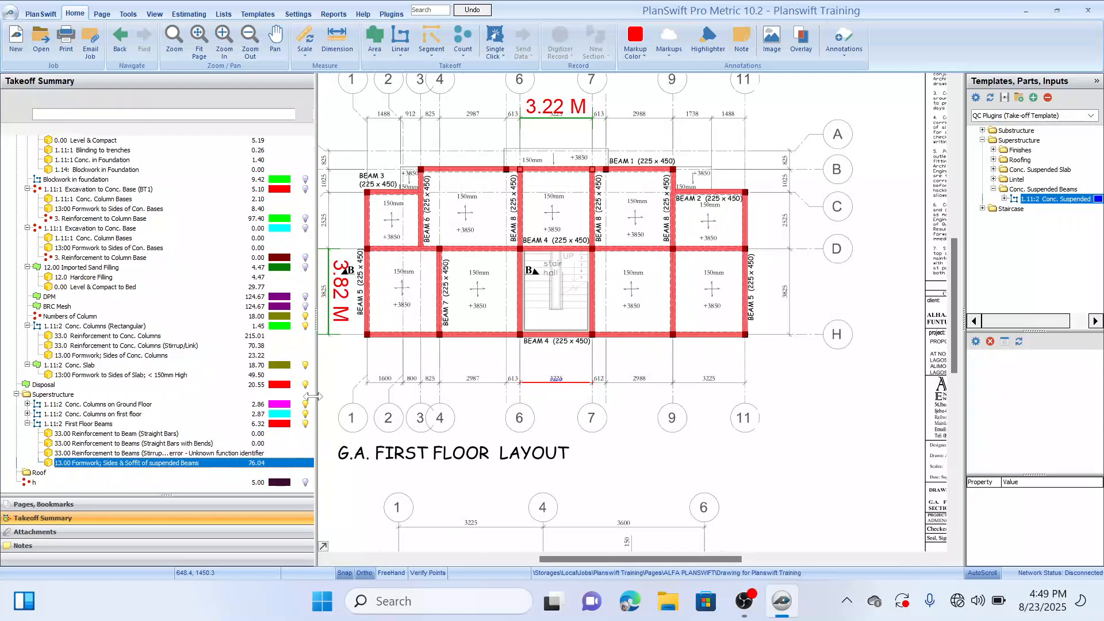
Open the first floor beam details drawing and bring up Beam 1 at grid line 3
click(133, 506)
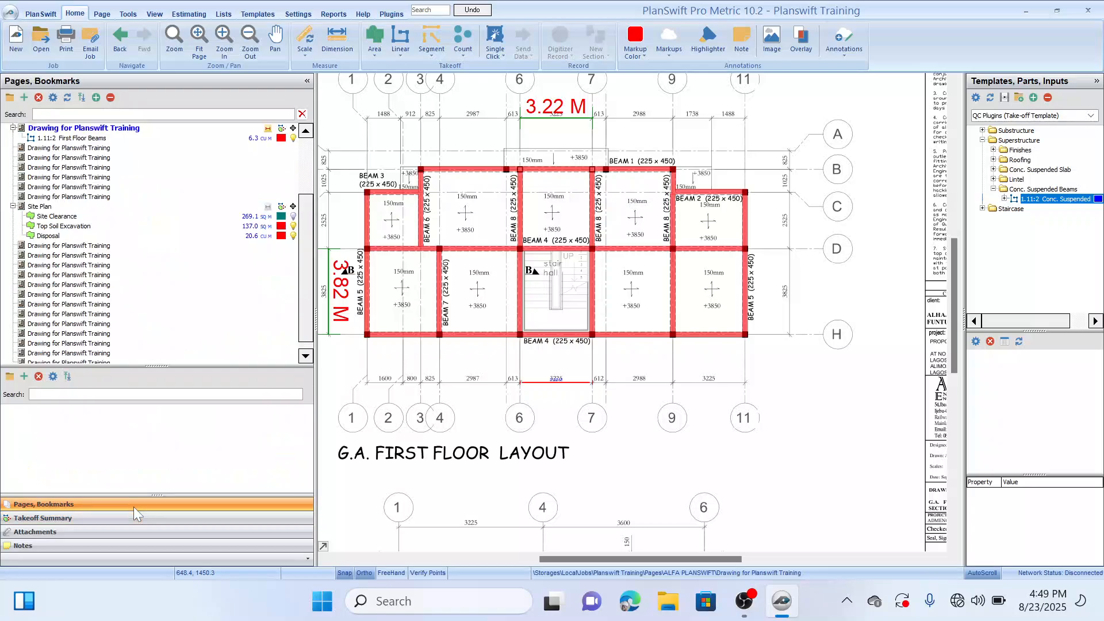
click(70, 149)
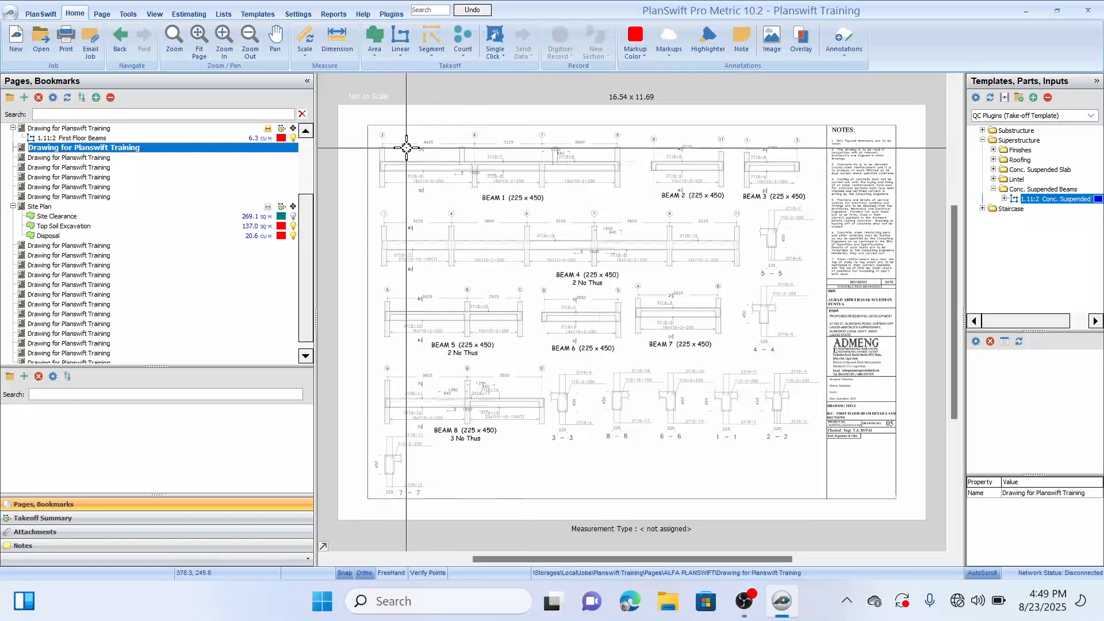
scroll(407, 147, up, 3)
drag(434, 168, 498, 177)
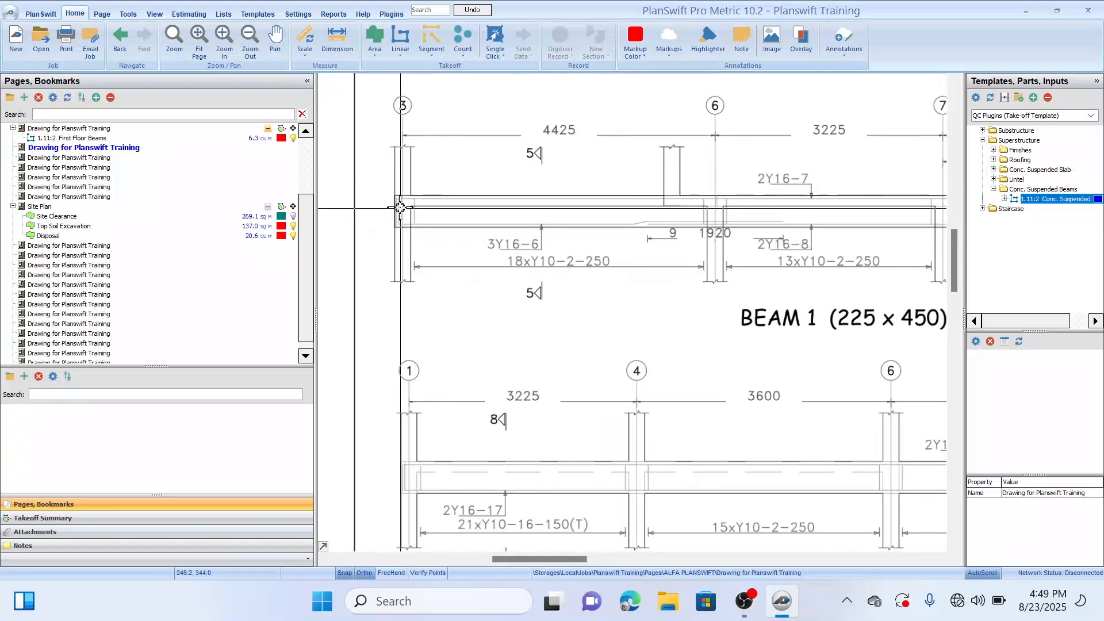
Examine Beam 1's bottom reinforcement from grid line 3 through grid lines 6 and 7 to grid line 9
drag(629, 218, 599, 208)
scroll(366, 208, up, 2)
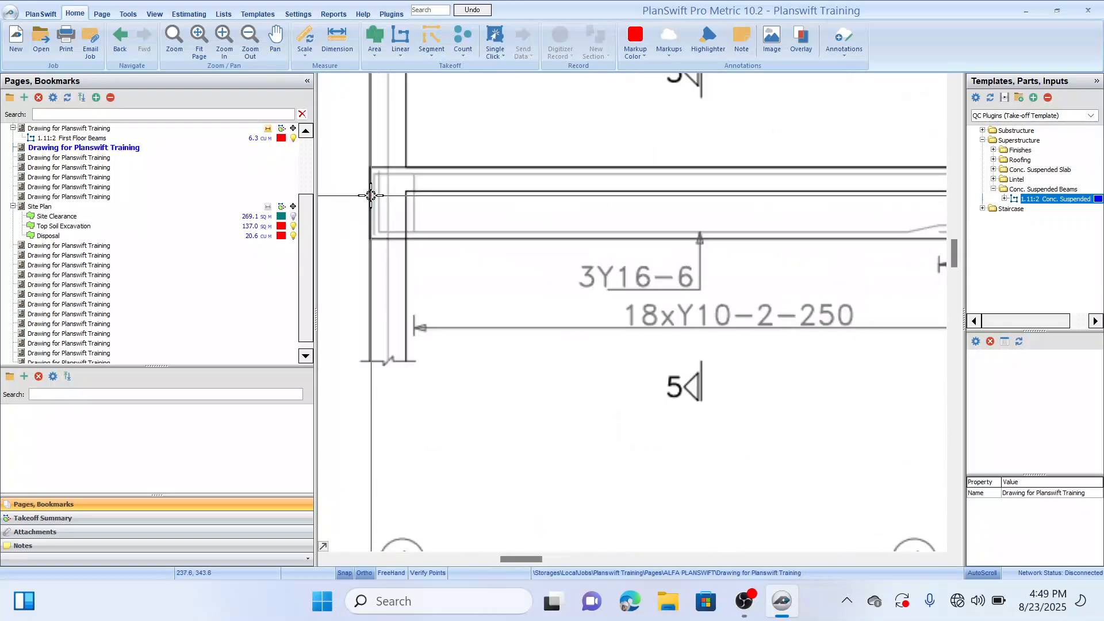
scroll(361, 198, down, 1)
scroll(370, 184, up, 2)
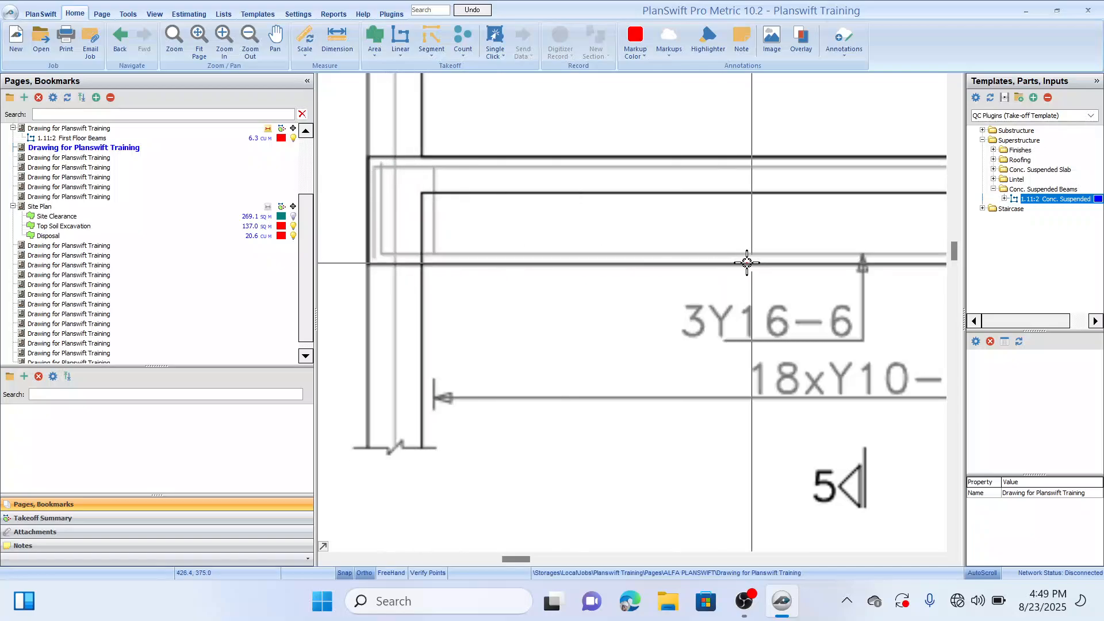
drag(750, 261, 531, 265)
mouse_move(706, 263)
mouse_down()
mouse_move(529, 261)
mouse_move(604, 278)
mouse_move(555, 283)
mouse_up()
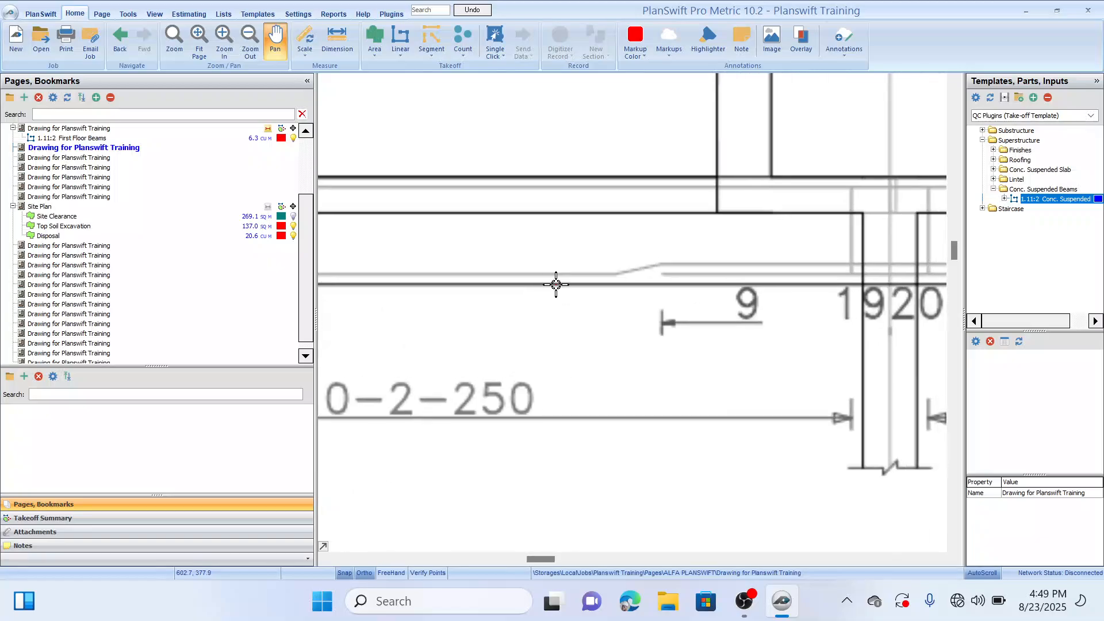
drag(614, 265, 440, 277)
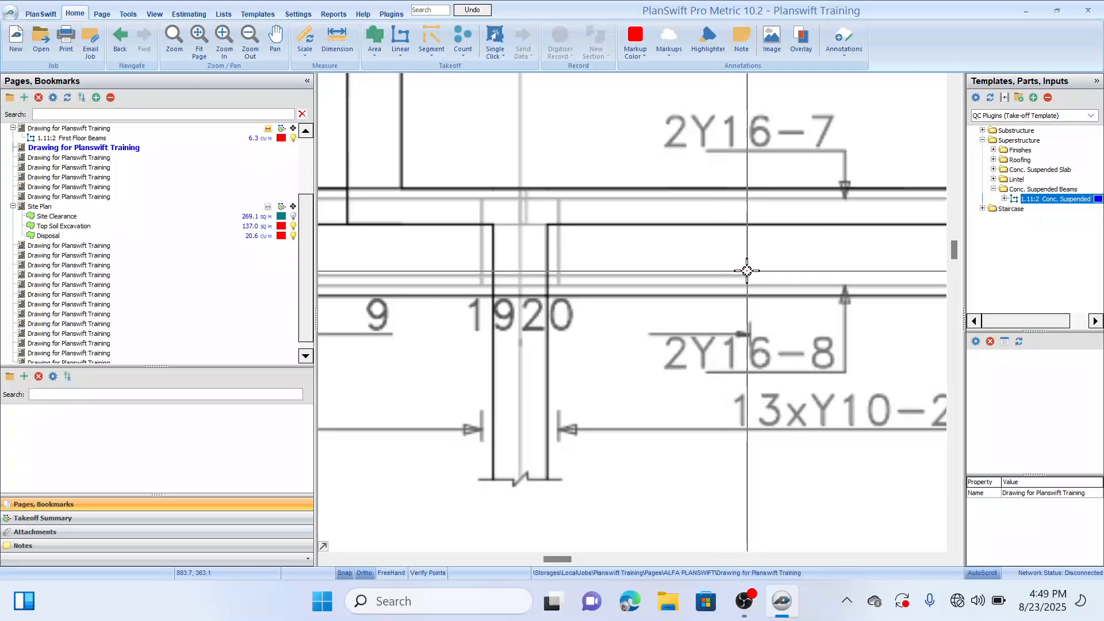
drag(730, 269, 855, 258)
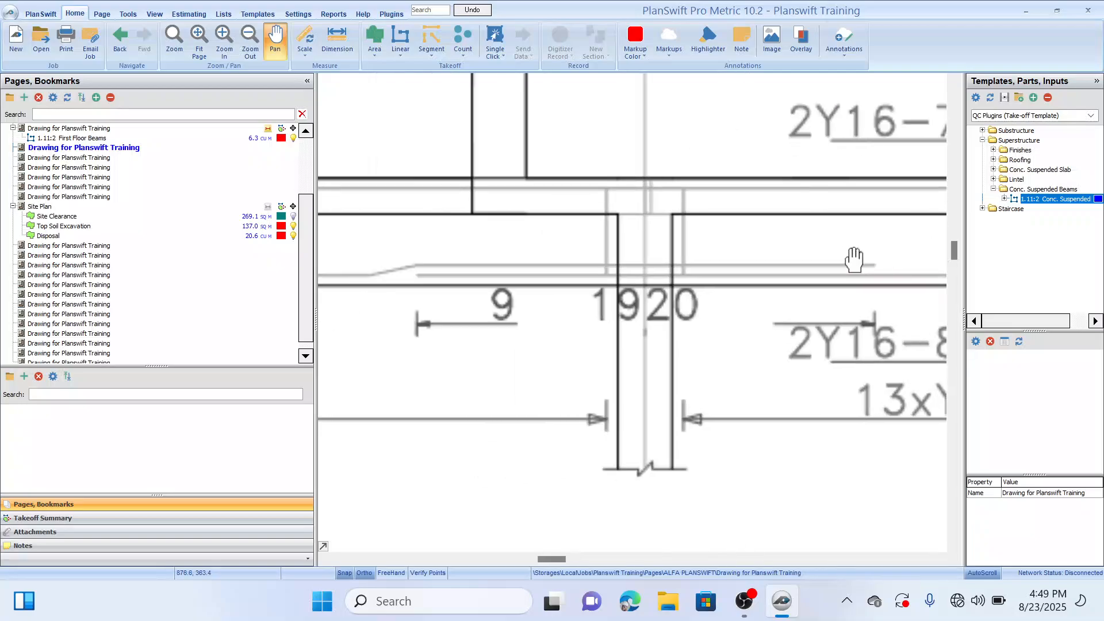
drag(580, 230, 656, 228)
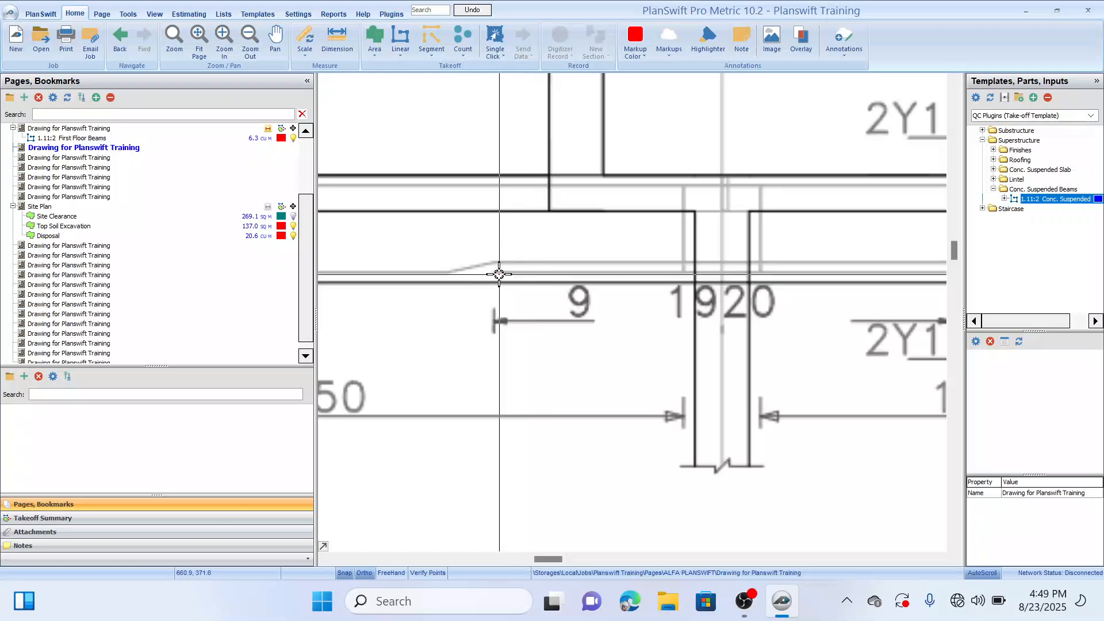
drag(704, 274, 563, 277)
drag(761, 279, 569, 273)
mouse_move(822, 271)
mouse_down()
mouse_move(628, 266)
mouse_move(631, 286)
mouse_up()
drag(793, 293, 621, 295)
drag(851, 282, 690, 281)
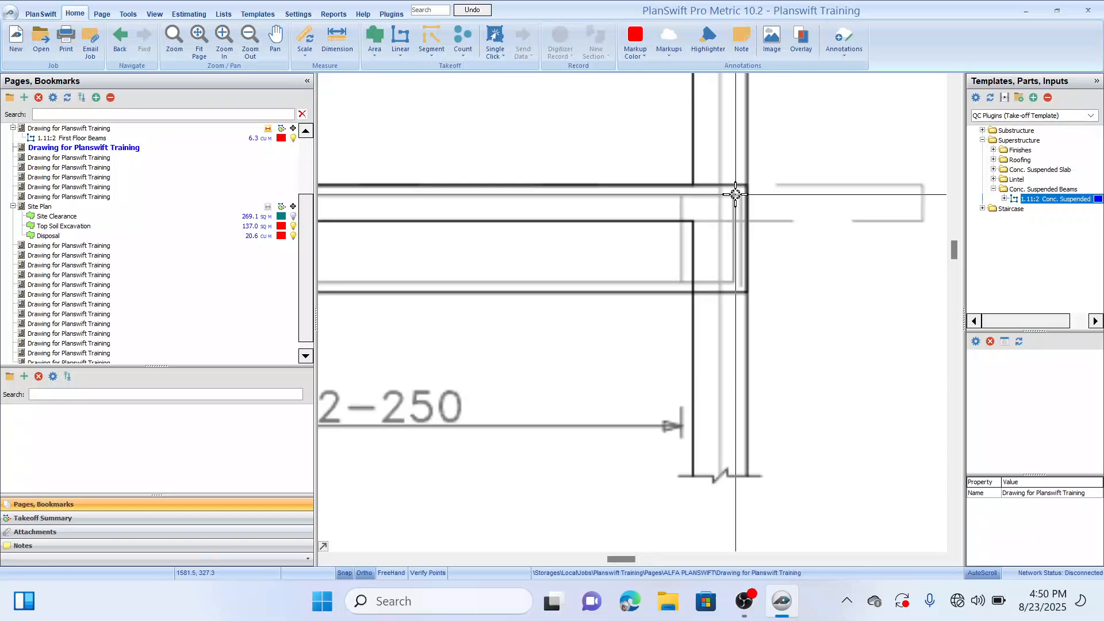
Examine the bar bends and end detail of Beam 1 at the grid line 9 column
scroll(698, 261, down, 3)
drag(567, 248, 618, 255)
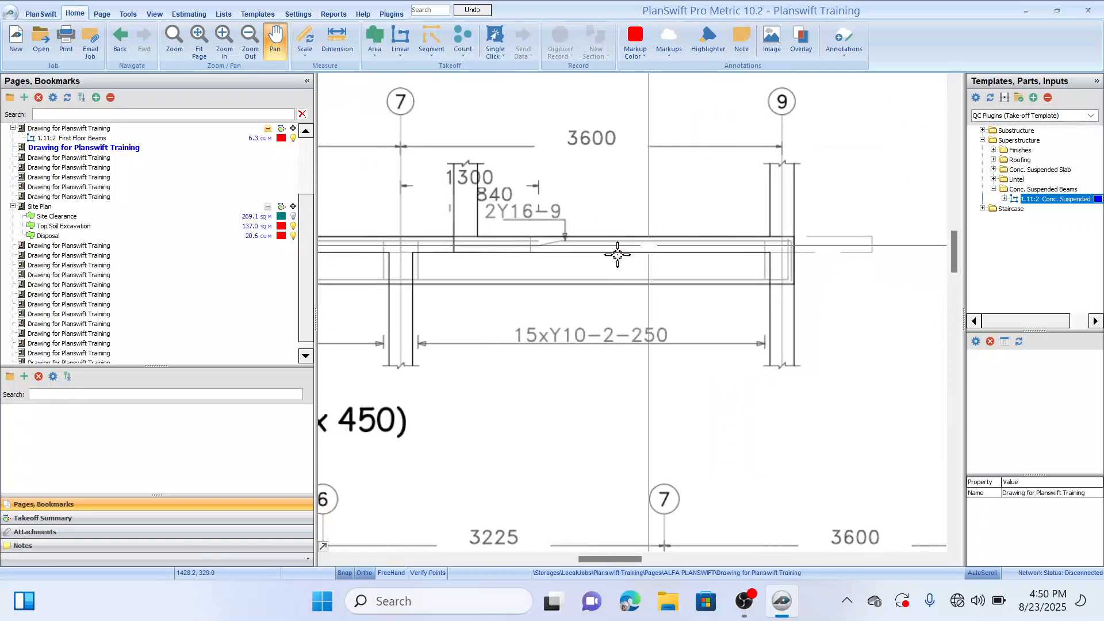
scroll(779, 282, up, 5)
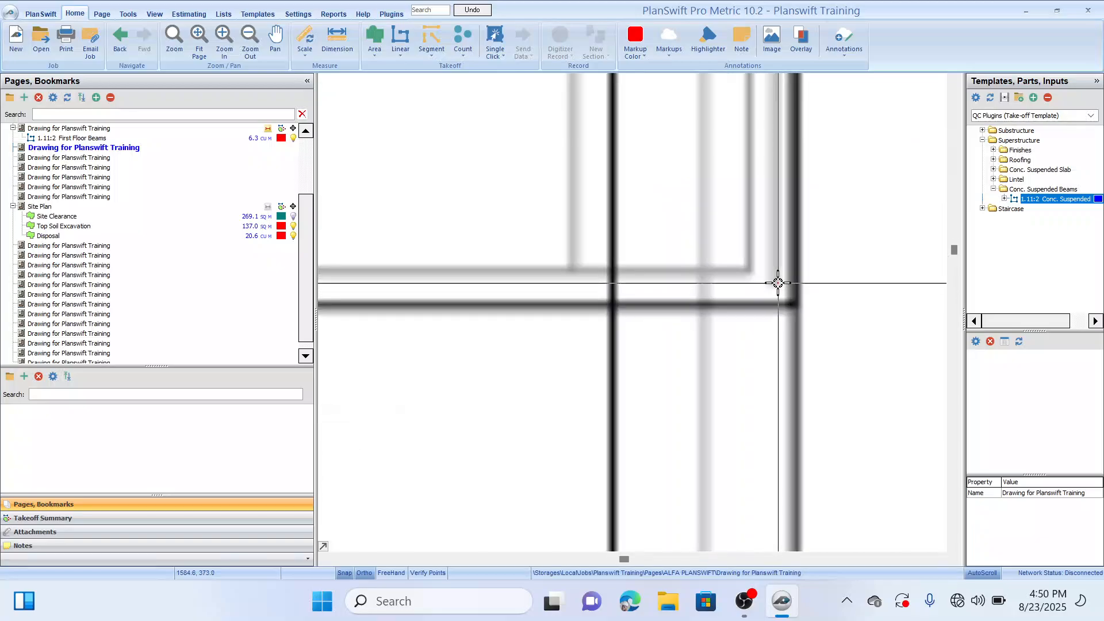
drag(768, 258, 781, 397)
drag(789, 268, 801, 333)
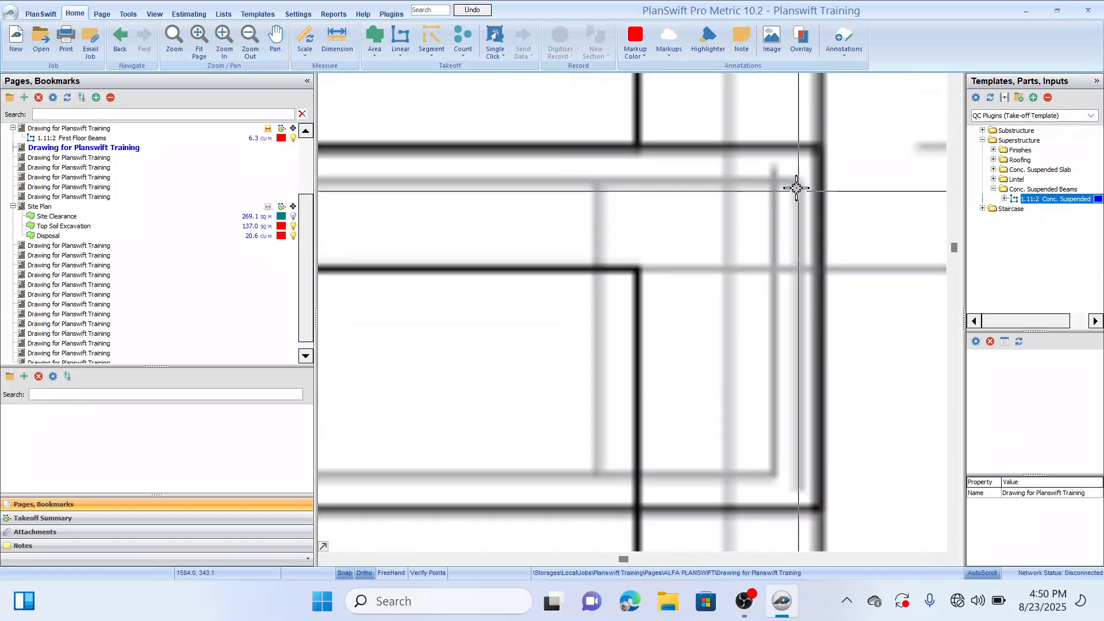
scroll(796, 188, down, 2)
scroll(795, 188, down, 3)
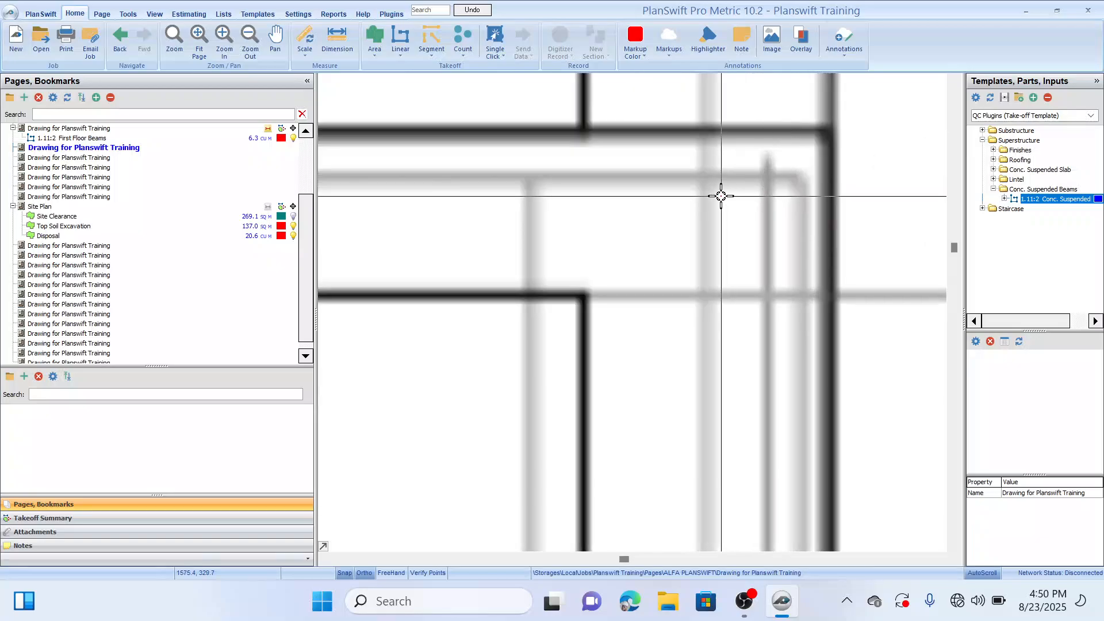
Examine Beam 1's top reinforcement from grid line 9 back to the bar ends at grid line 3
drag(674, 212, 798, 213)
mouse_move(585, 204)
mouse_down()
mouse_move(736, 205)
mouse_move(662, 207)
mouse_up()
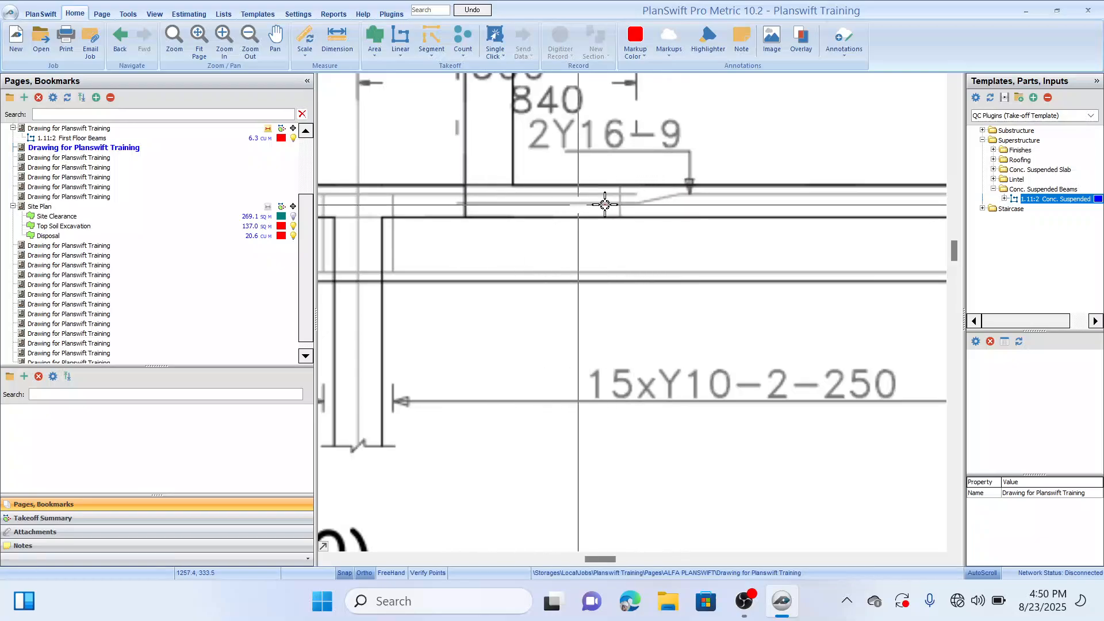
drag(546, 207, 874, 218)
drag(560, 213, 891, 217)
drag(428, 219, 694, 203)
drag(555, 213, 701, 213)
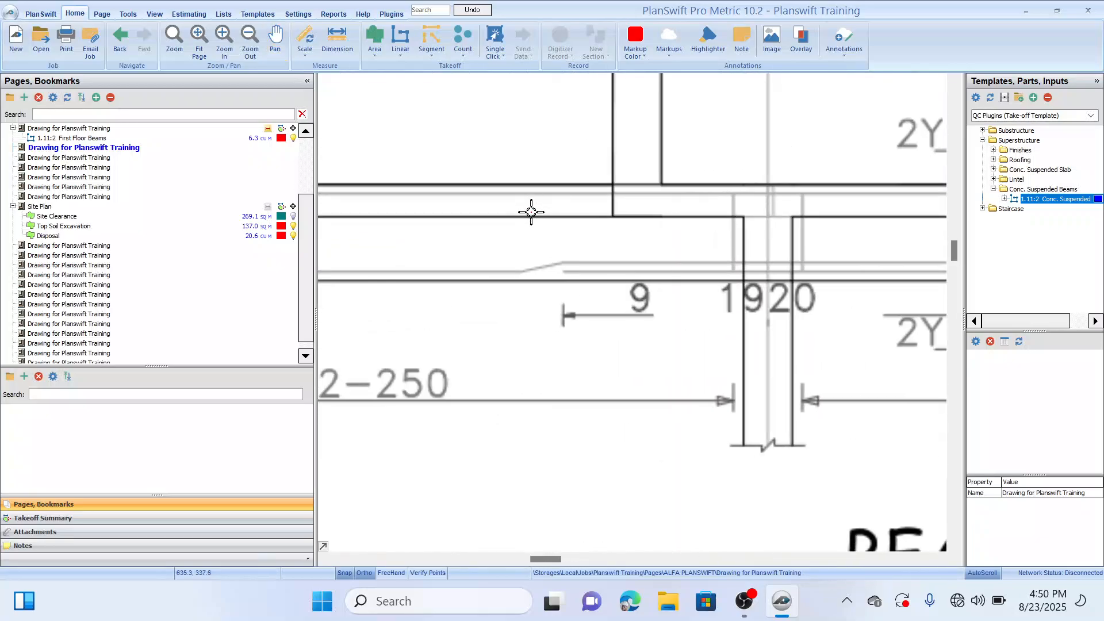
drag(512, 199, 724, 191)
drag(429, 198, 820, 198)
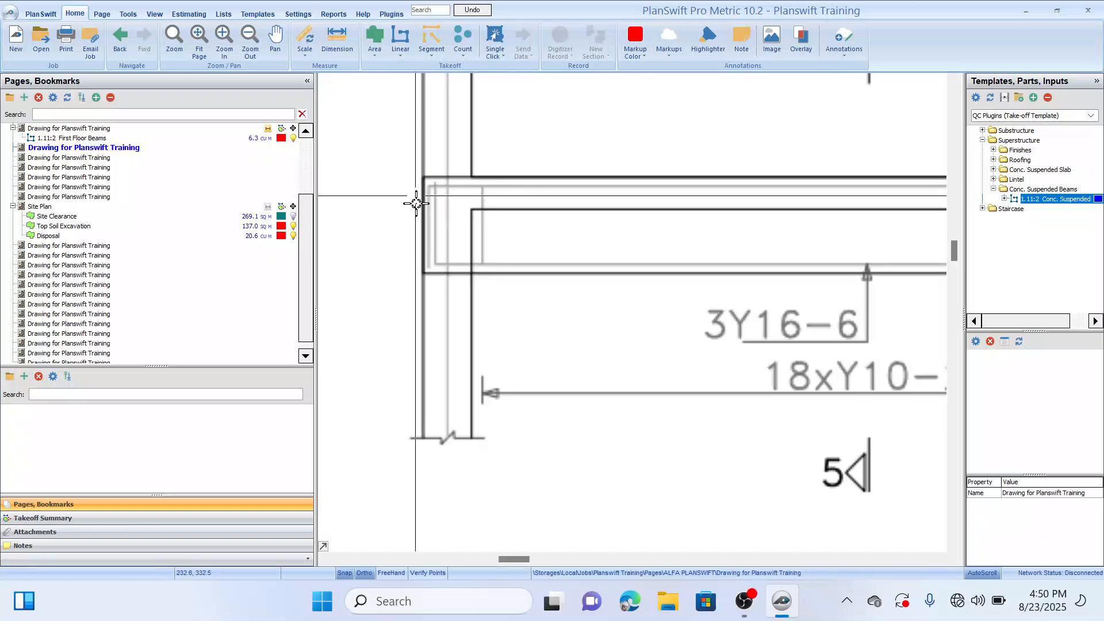
scroll(453, 263, down, 3)
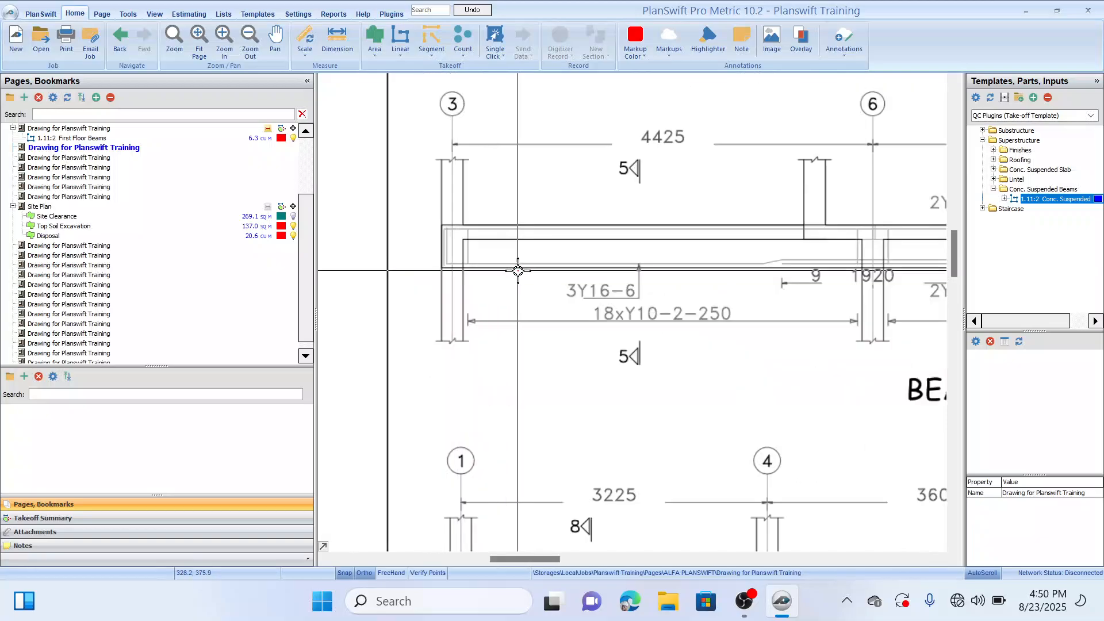
Review the complete Beam 1 elevation with its bar and stirrup labels from grid line 3 to grid line 9
scroll(581, 281, down, 2)
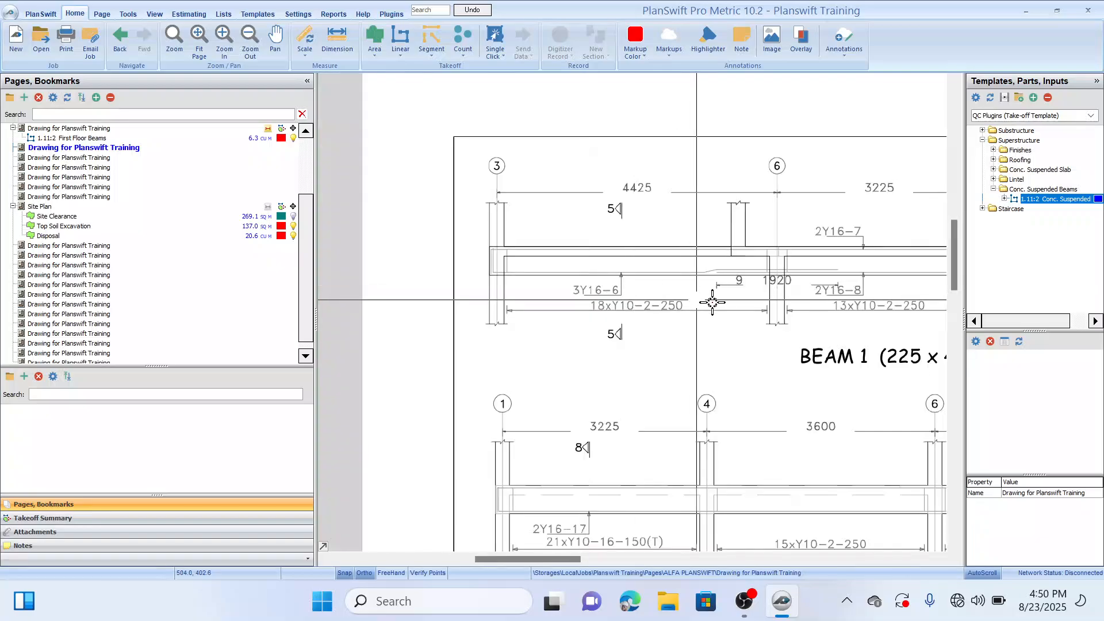
mouse_move(711, 301)
mouse_down()
mouse_move(660, 312)
mouse_move(635, 306)
mouse_up()
scroll(659, 302, up, 2)
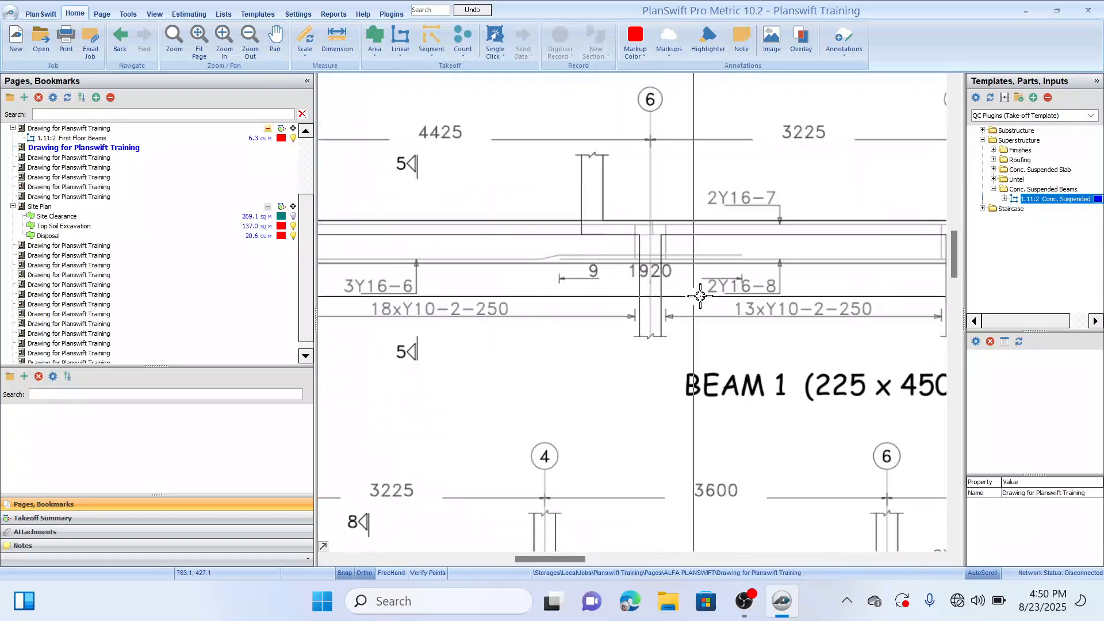
click(250, 39)
click(249, 39)
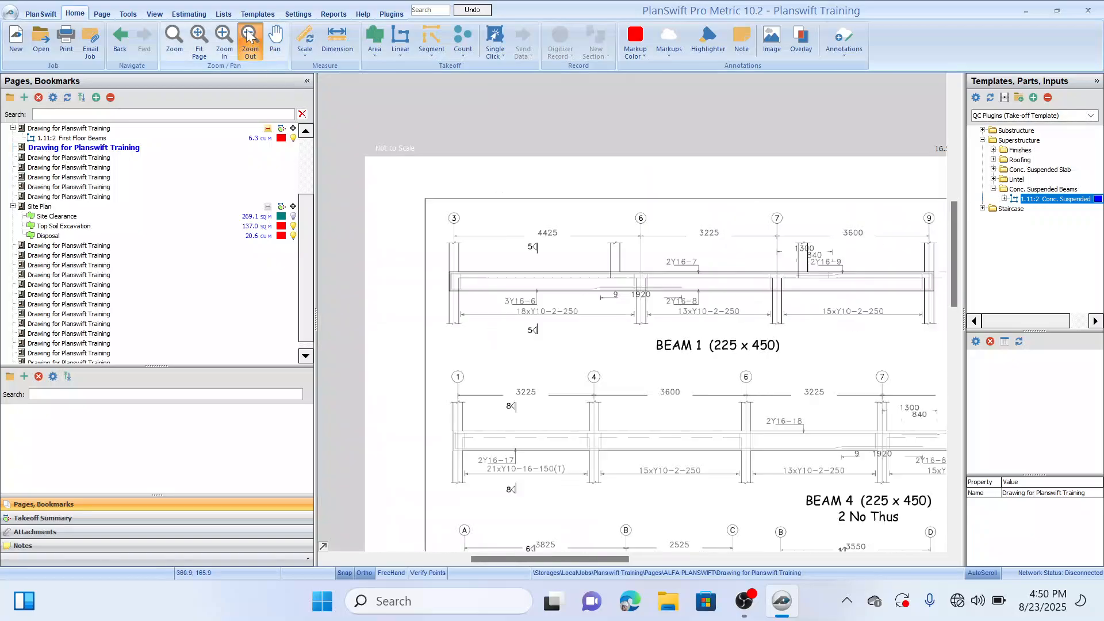
drag(759, 313, 722, 274)
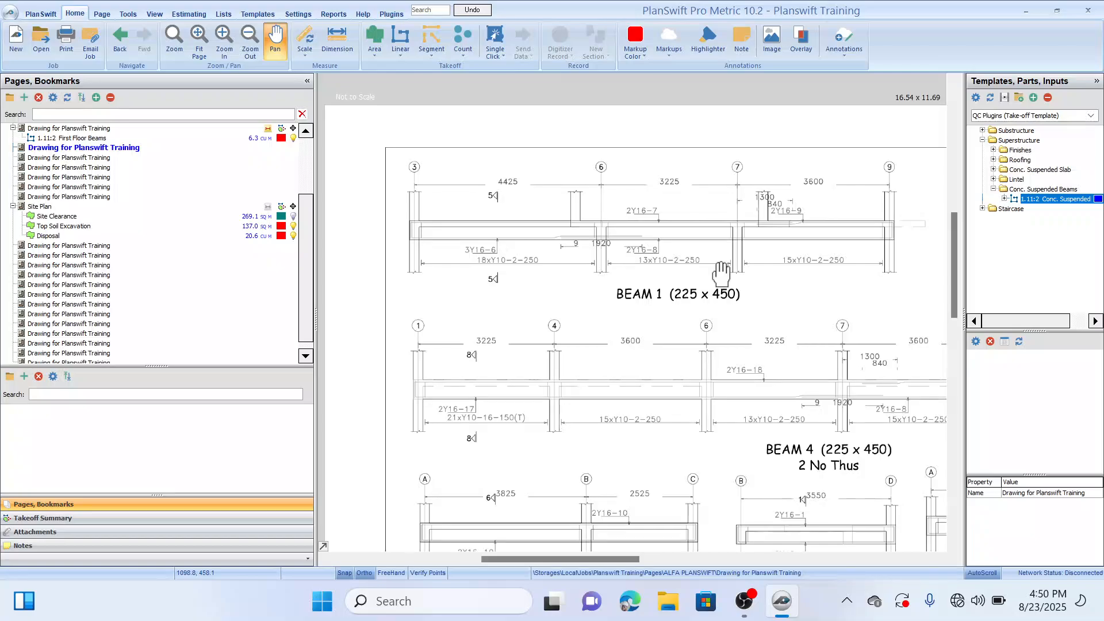
Examine Beam 1's stirrup bar labels and spacings in each span between grid lines 3, 6, 7 and 9
key(Escape)
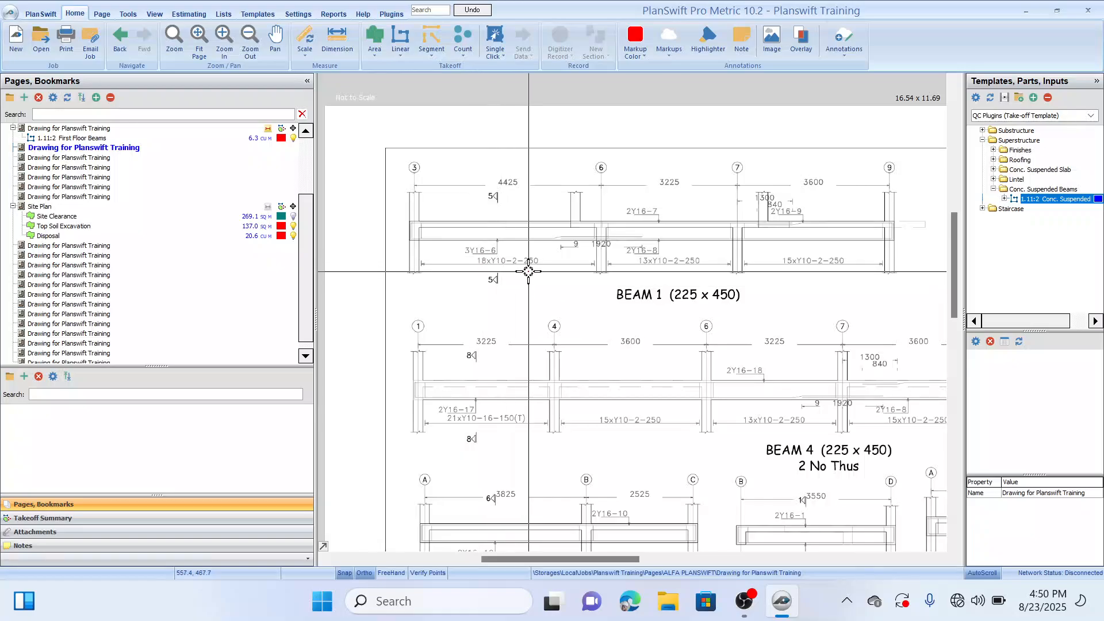
drag(528, 271, 532, 263)
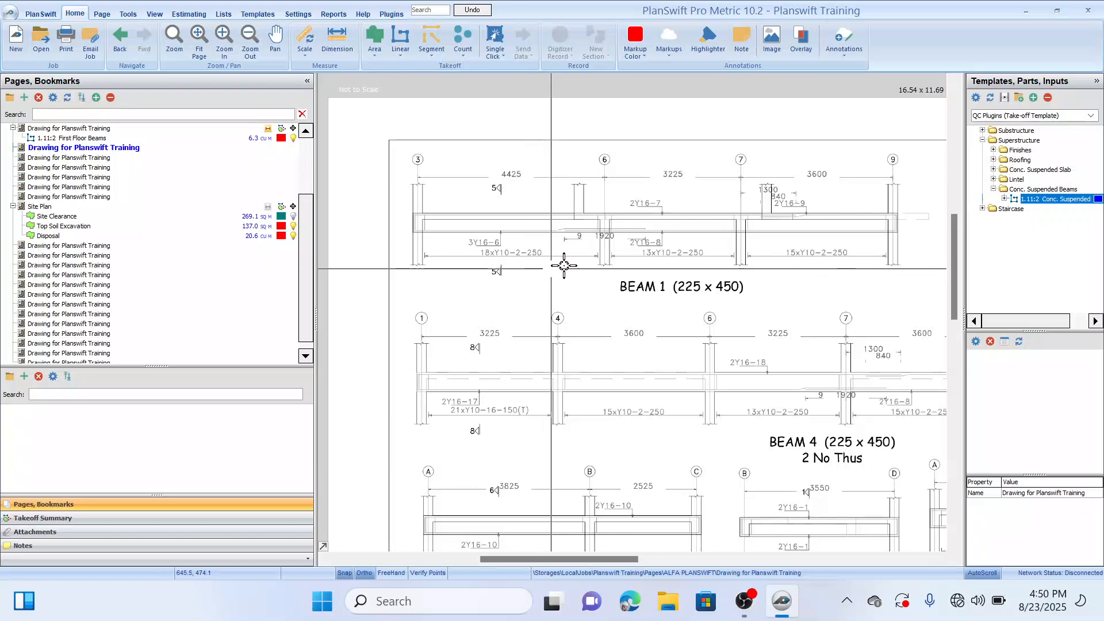
drag(533, 251, 554, 255)
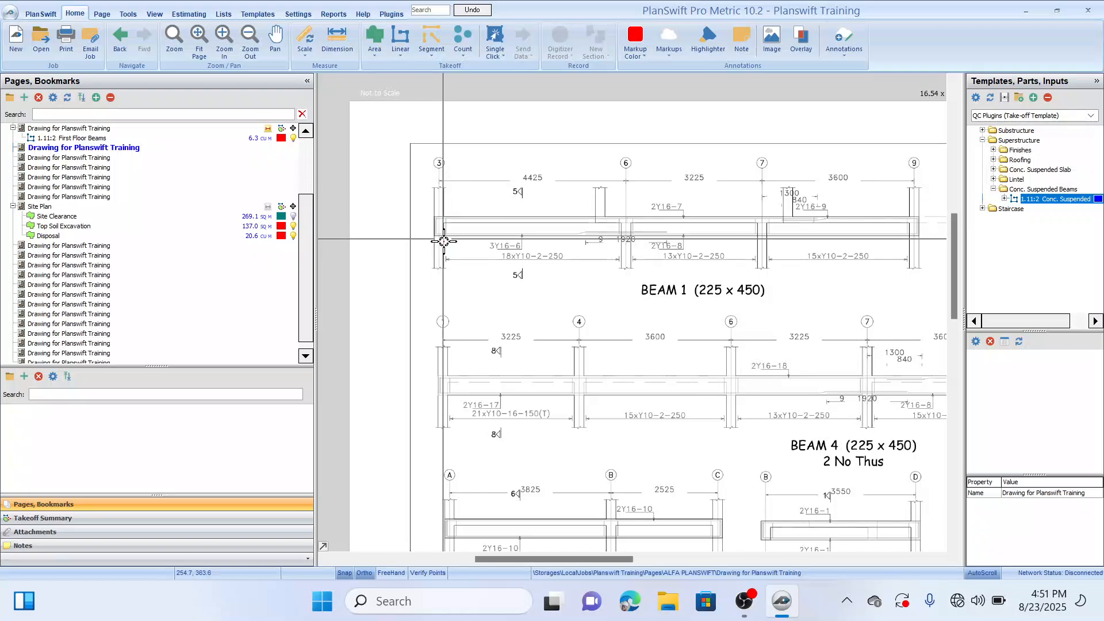
drag(710, 267, 666, 269)
drag(743, 282, 719, 271)
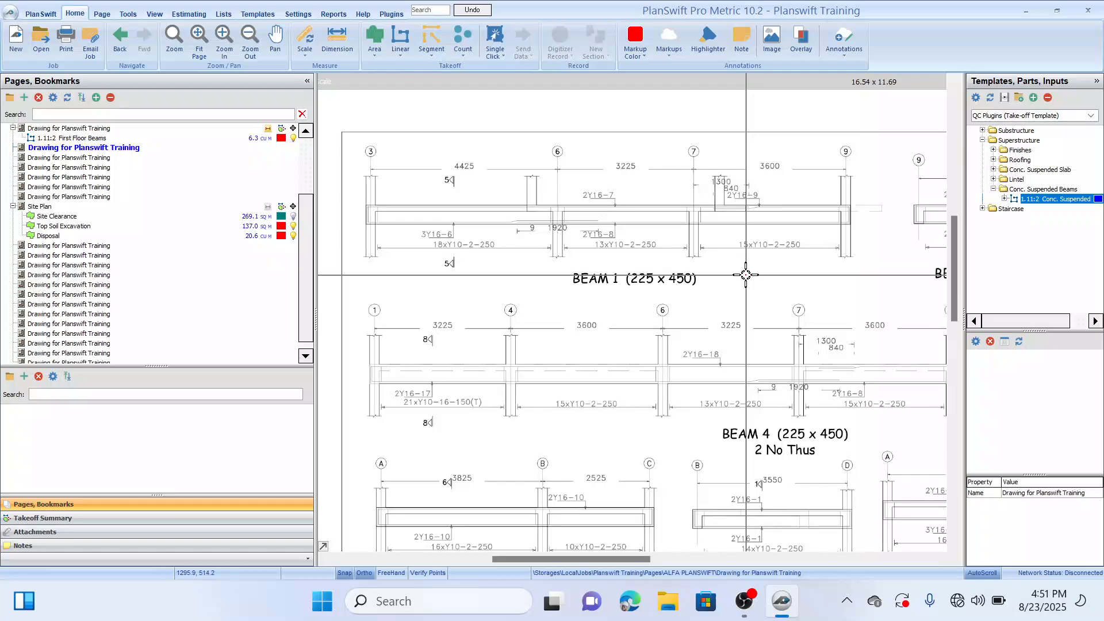
drag(742, 292, 731, 266)
drag(800, 298, 778, 296)
drag(712, 275, 735, 274)
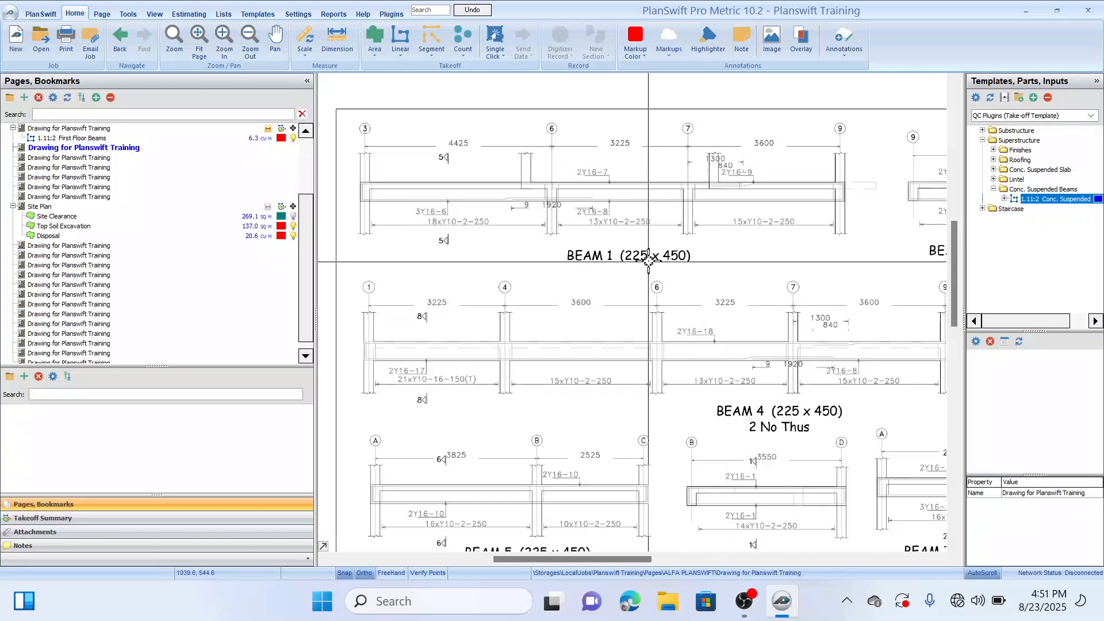
drag(653, 256, 670, 264)
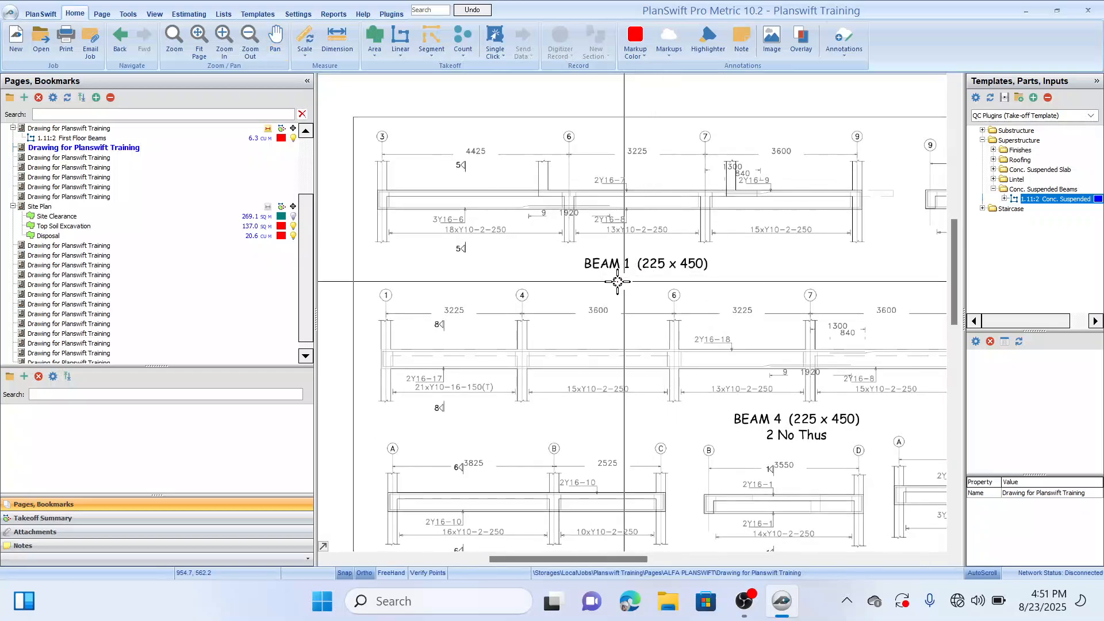
drag(566, 281, 563, 307)
mouse_move(765, 332)
mouse_down()
mouse_move(676, 331)
mouse_move(693, 301)
mouse_up()
Examine cross-sections 3-3 and 8-8 for the stirrup shape, beam width and depth, and bar labels
scroll(676, 331, down, 10)
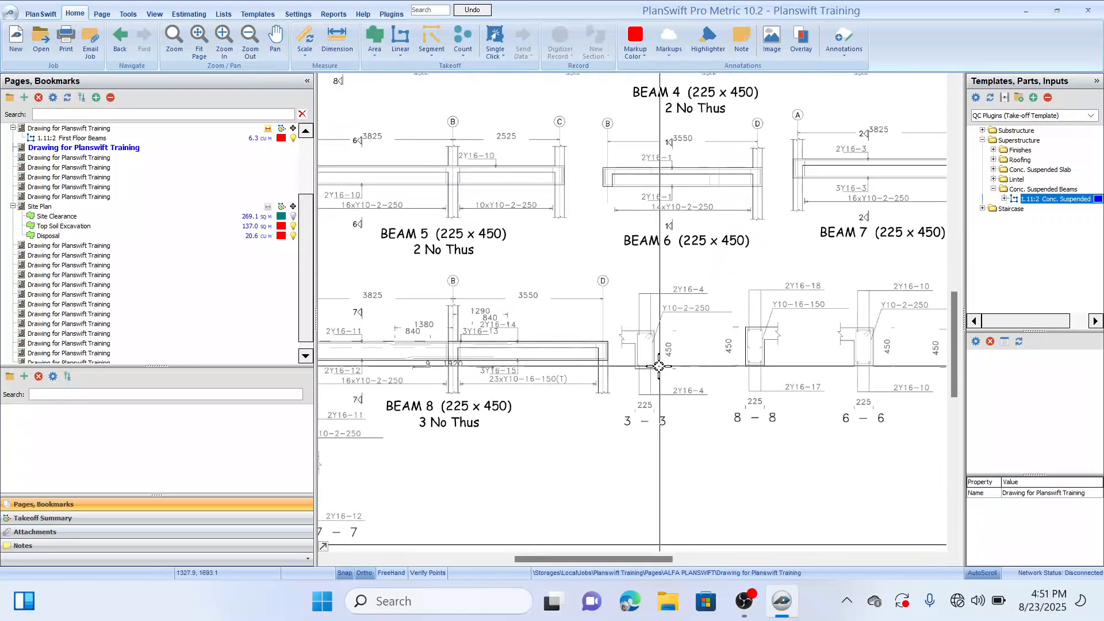
scroll(635, 369, down, 3)
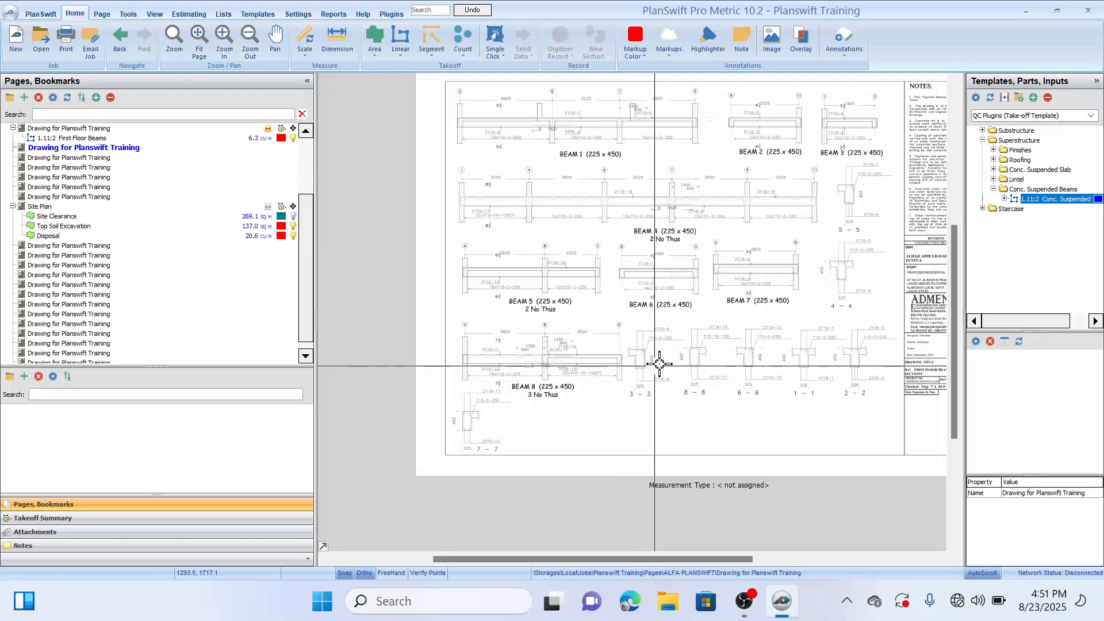
scroll(622, 379, up, 3)
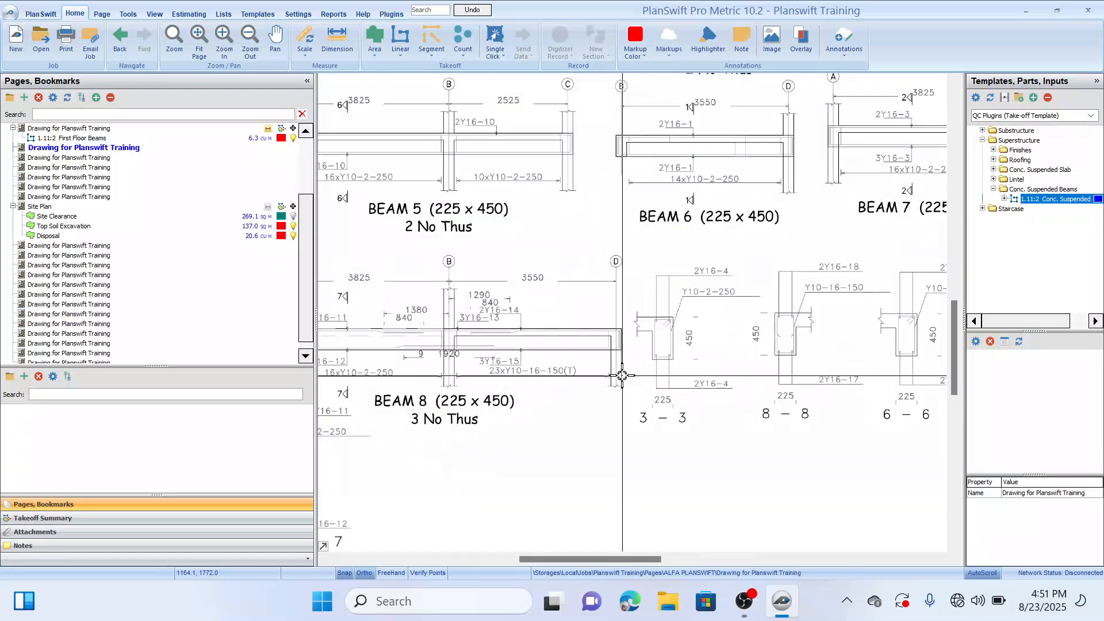
drag(676, 350, 640, 294)
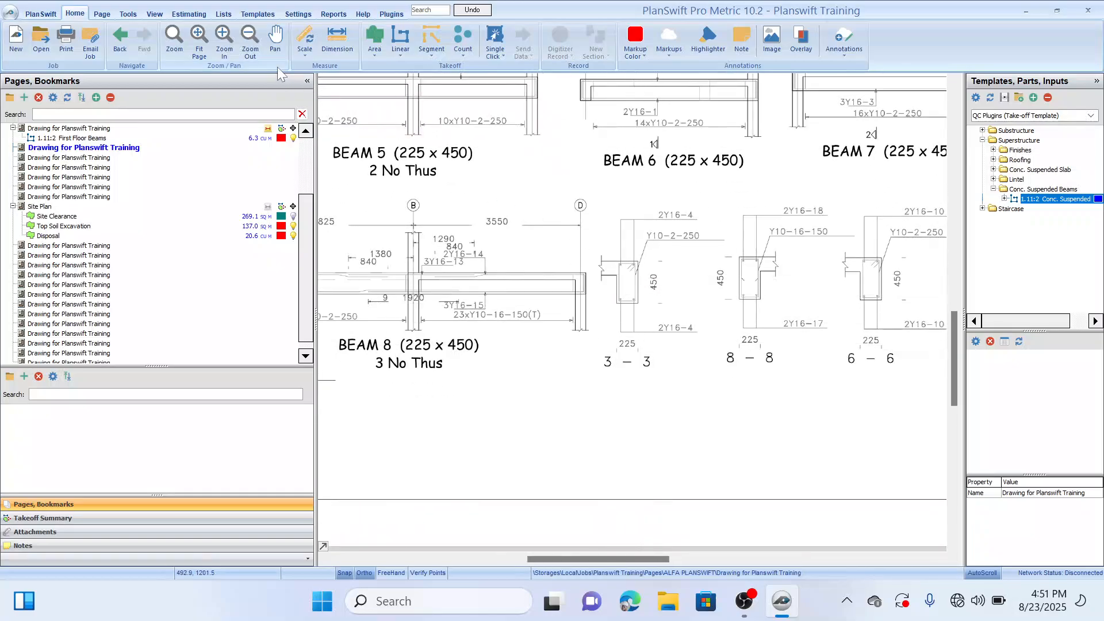
click(222, 40)
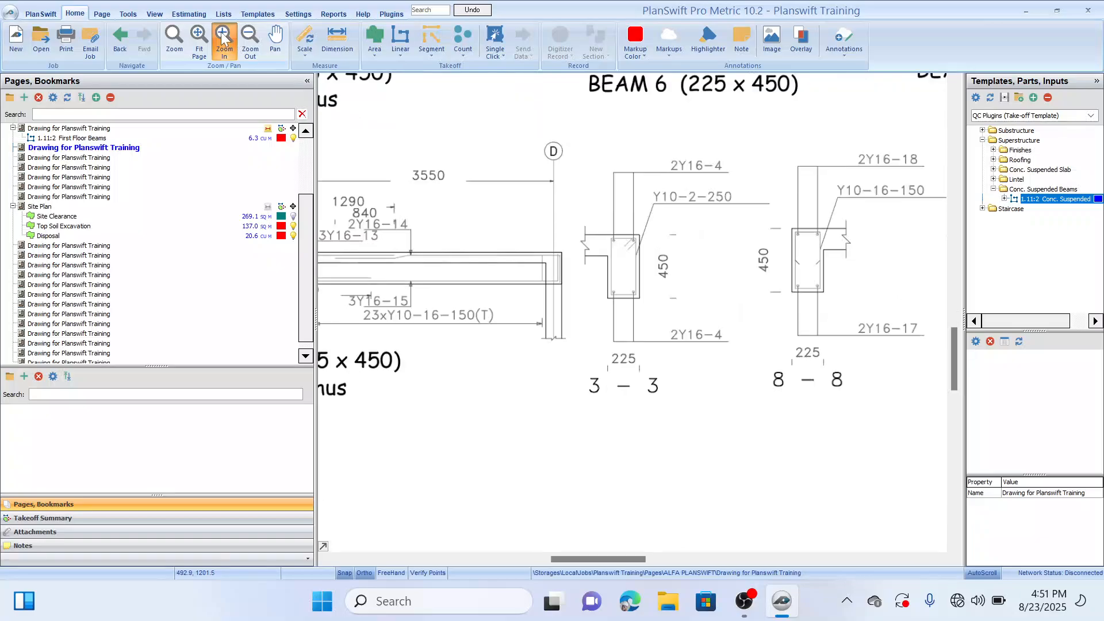
click(223, 39)
mouse_move(513, 139)
mouse_down()
mouse_move(504, 185)
mouse_move(553, 203)
mouse_up()
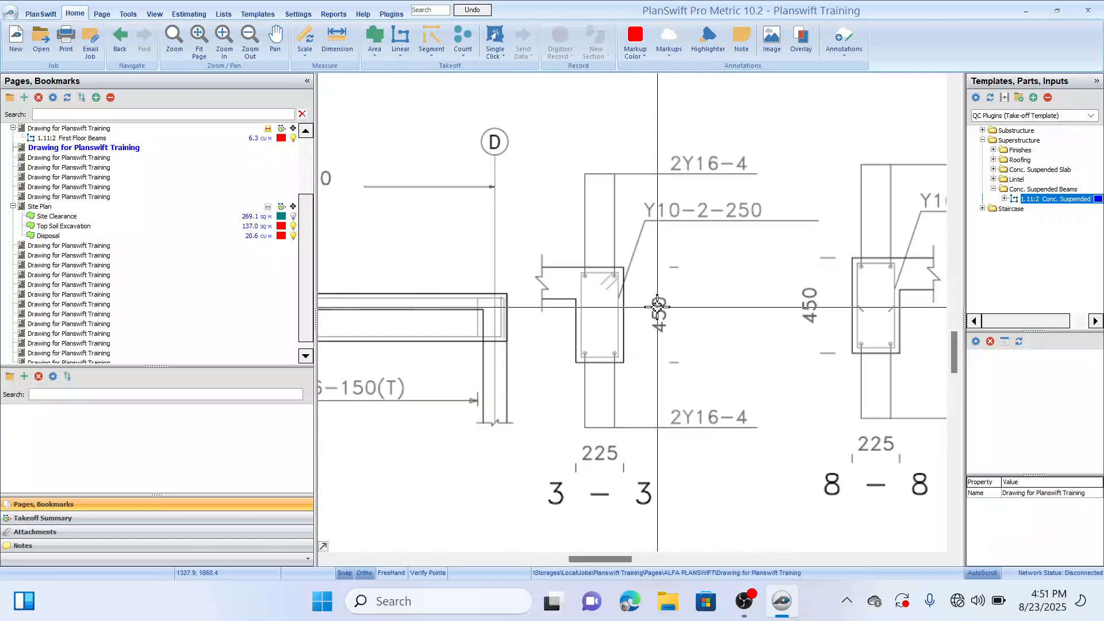
scroll(655, 308, down, 5)
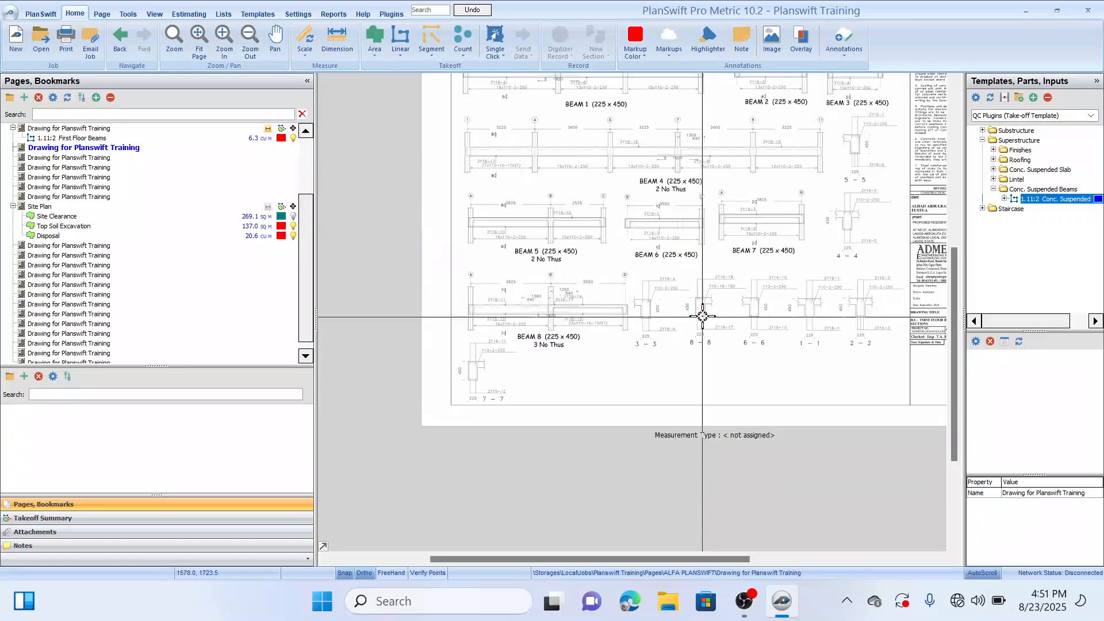
scroll(702, 316, up, 5)
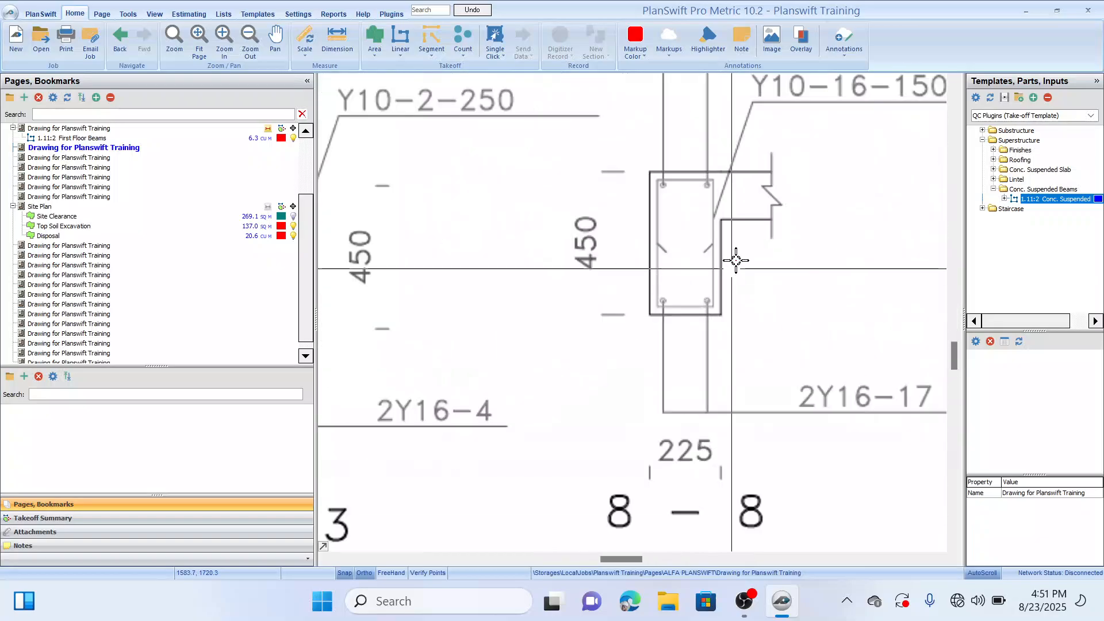
scroll(687, 319, down, 3)
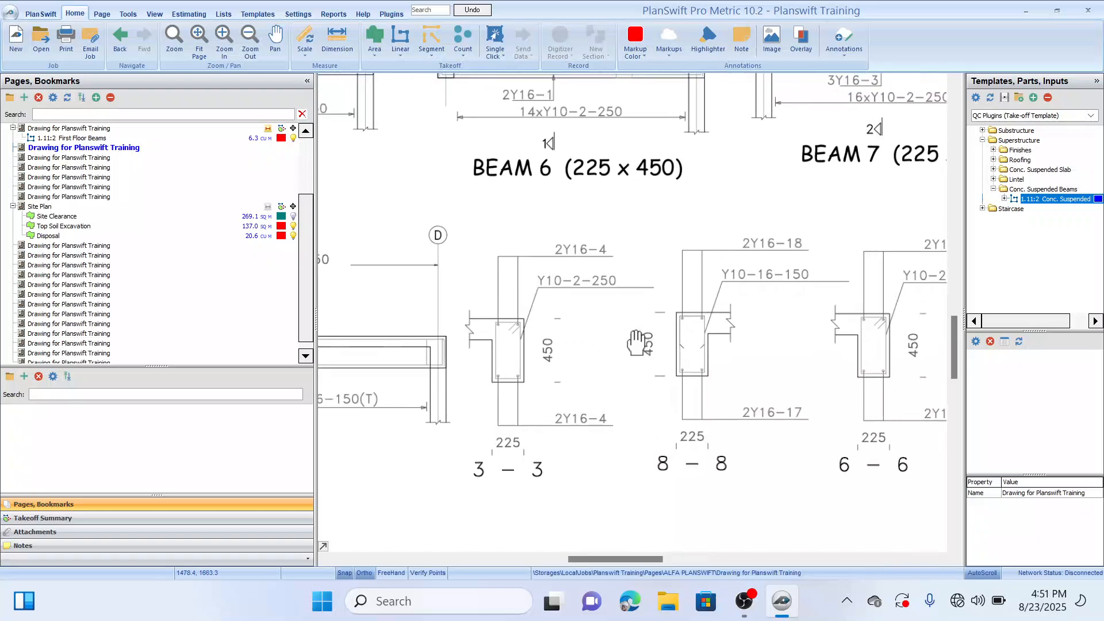
mouse_move(768, 359)
mouse_down()
mouse_move(750, 315)
mouse_move(777, 338)
mouse_up()
drag(575, 279, 615, 318)
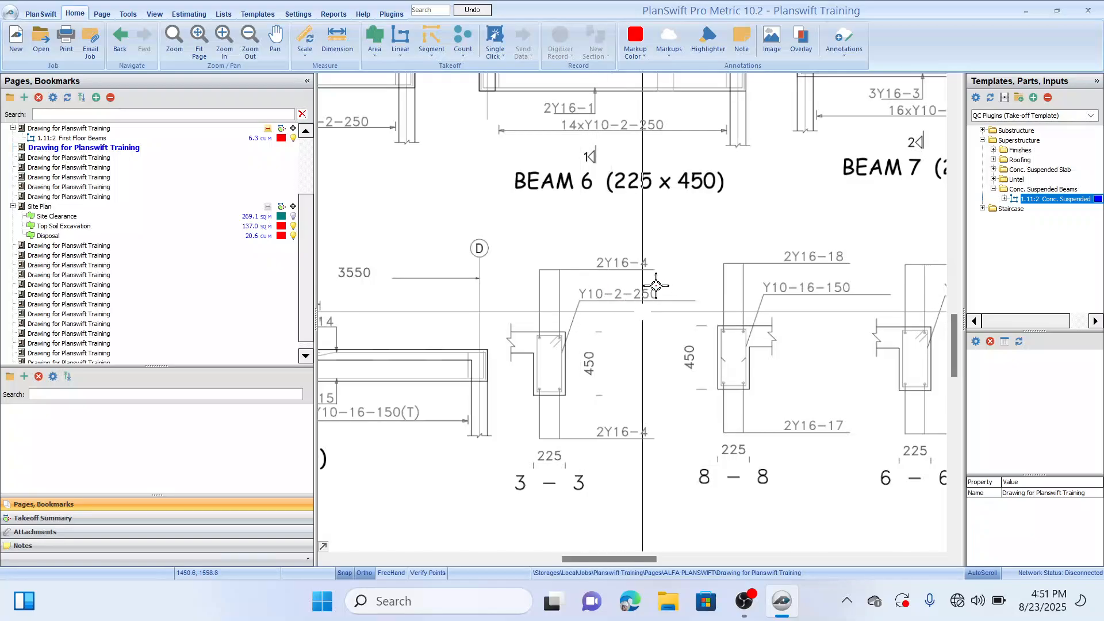
Review the elevations of Beams 1 to 8 and compare their stirrup labels
scroll(557, 344, down, 3)
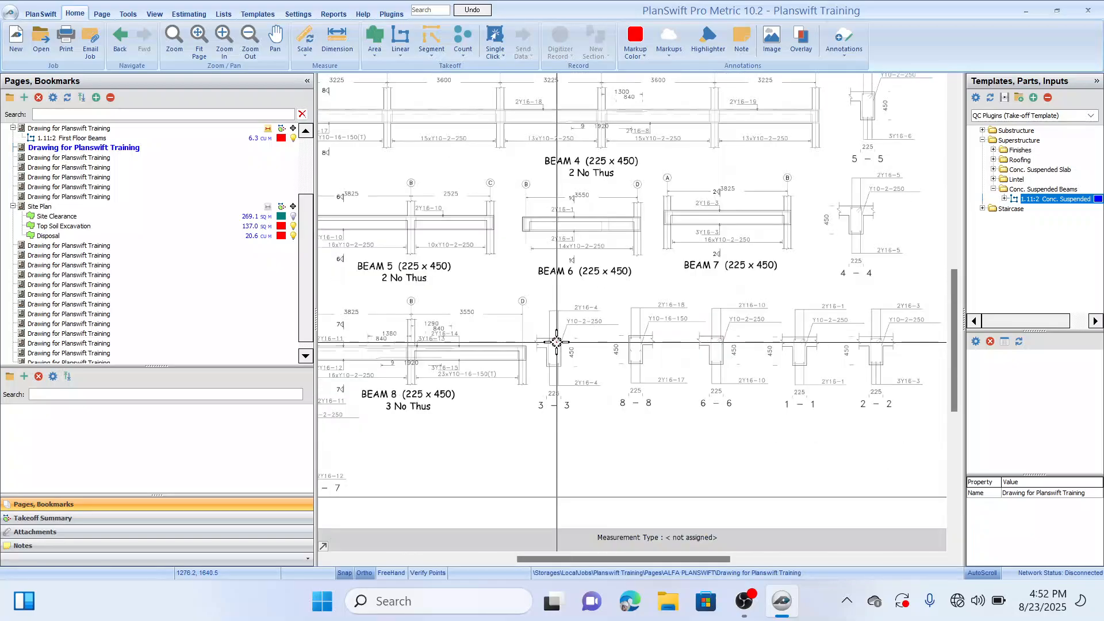
drag(497, 294, 595, 281)
drag(484, 214, 522, 276)
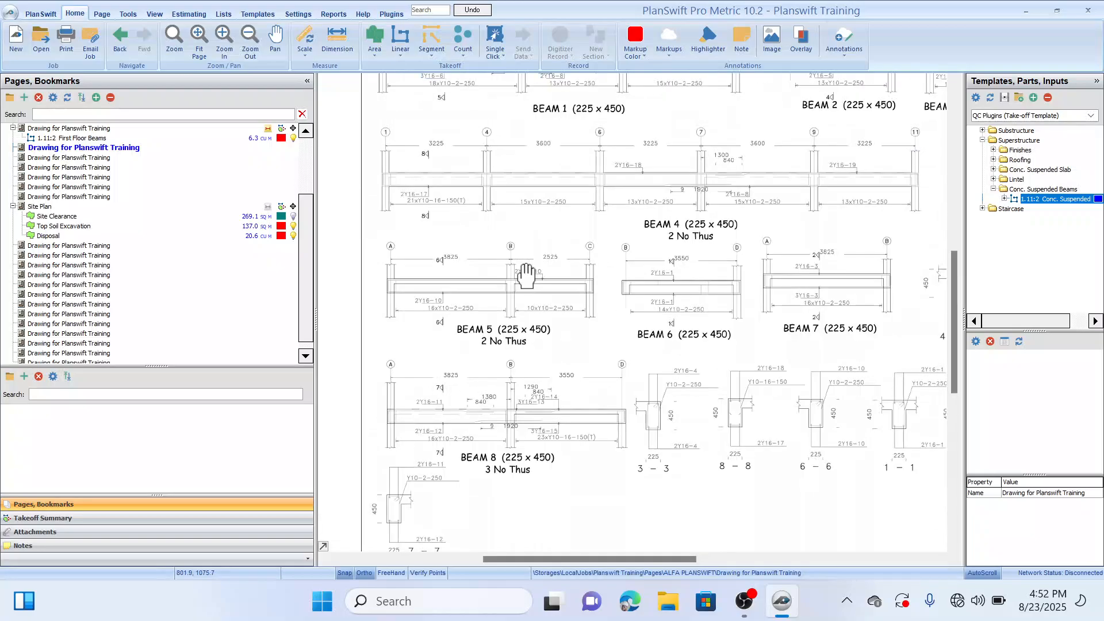
scroll(624, 241, up, 4)
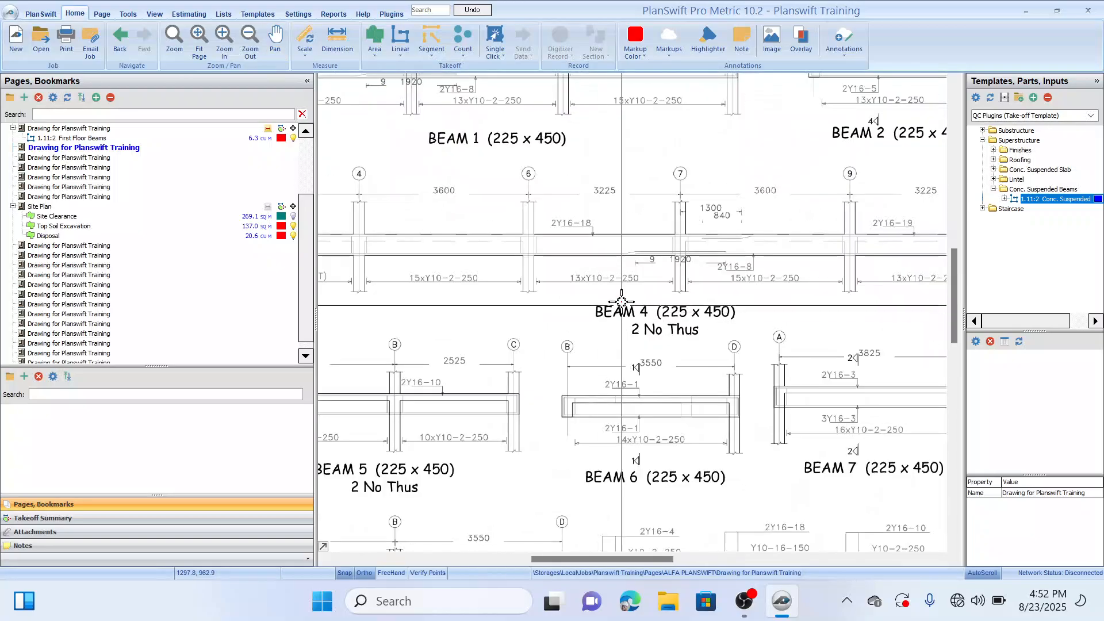
drag(622, 295, 632, 354)
scroll(630, 353, down, 2)
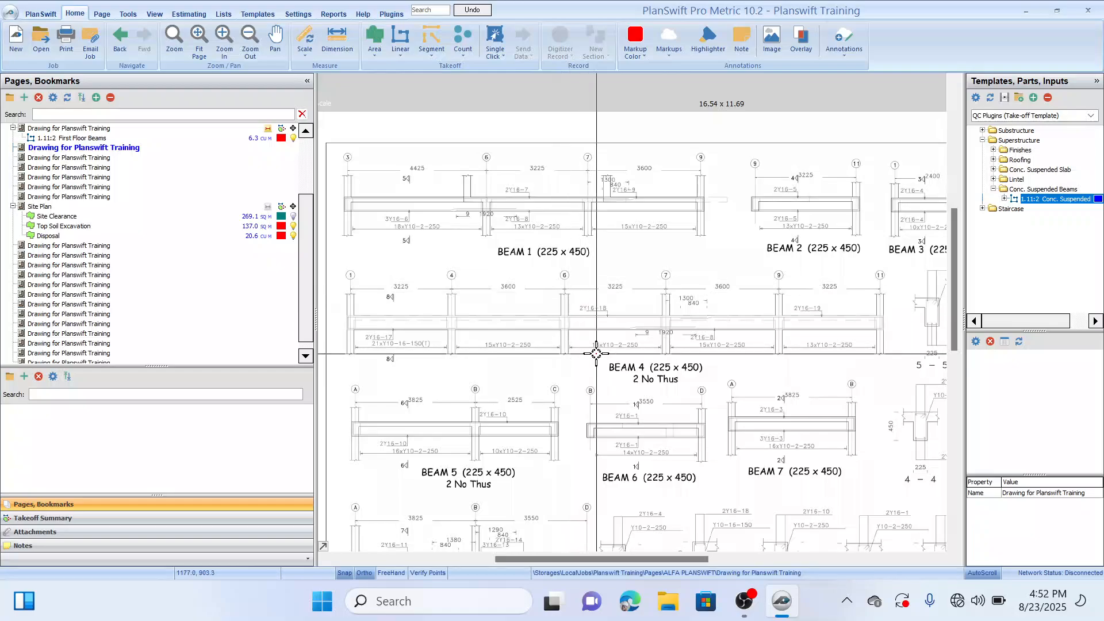
scroll(593, 311, down, 3)
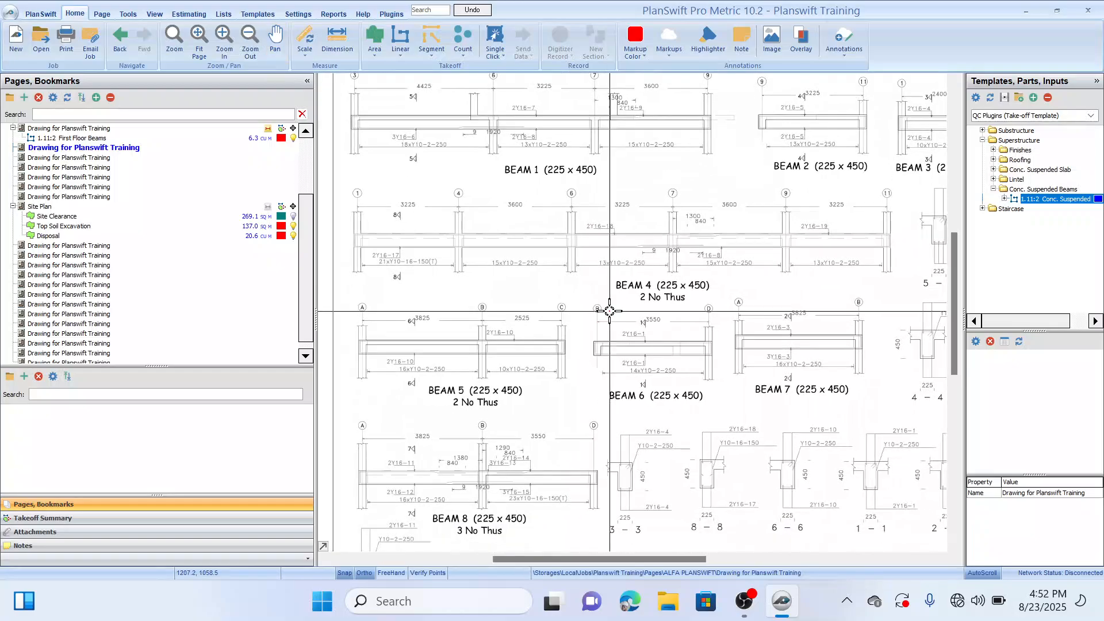
drag(535, 239, 559, 281)
drag(629, 289, 637, 309)
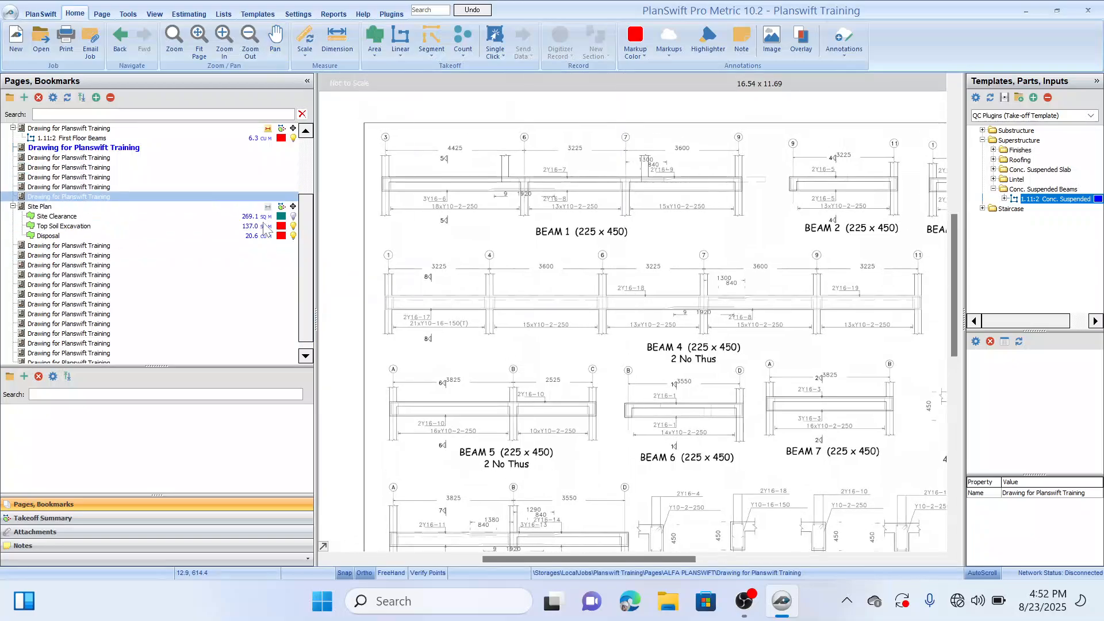
Open the G.A. First Floor Layout drawing holding the 1.11:2 First Floor Beams takeoff
drag(308, 246, 306, 210)
click(97, 193)
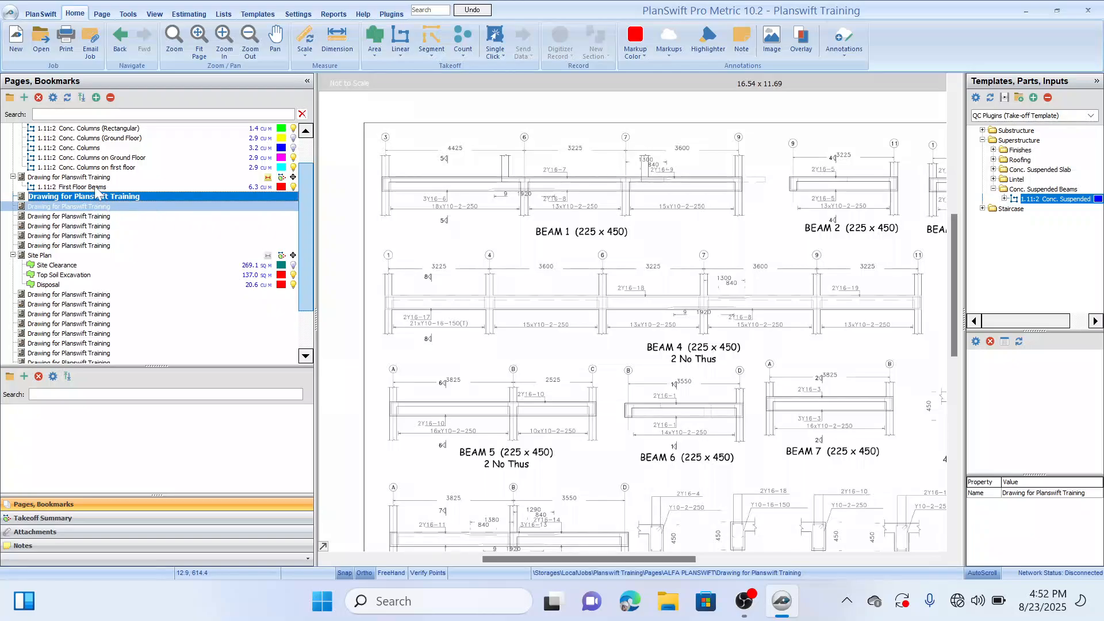
click(94, 179)
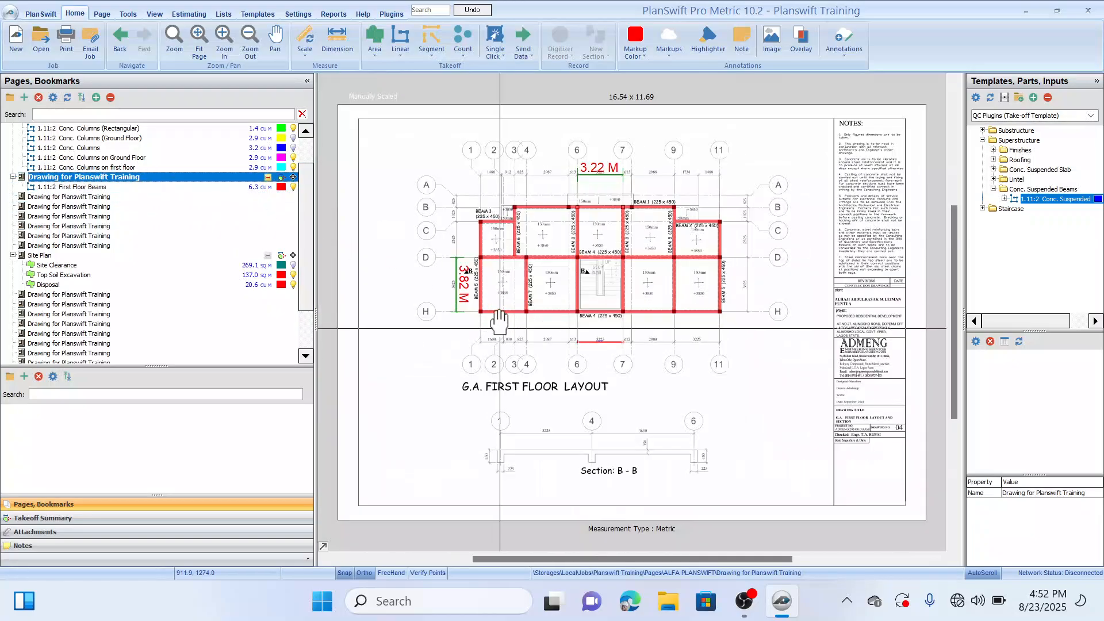
scroll(493, 300, down, 1)
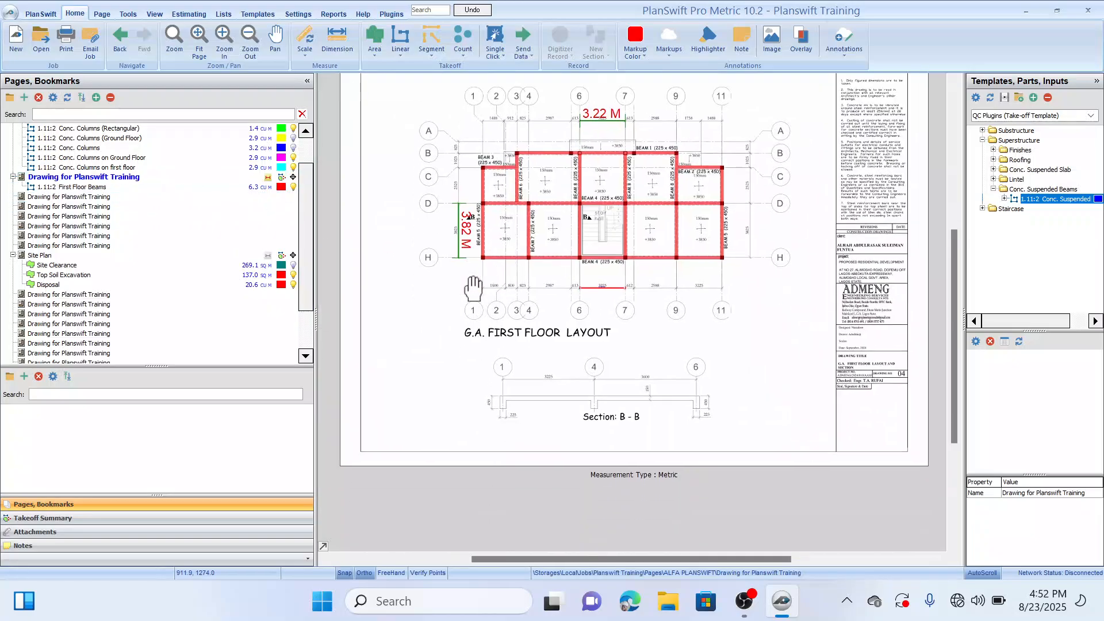
Set the First Floor Beams' stirrup/link reinforcement to 10 mm diameter, 0.616 kg bar weight and 0.25 m centre-to-centre spacing
click(72, 517)
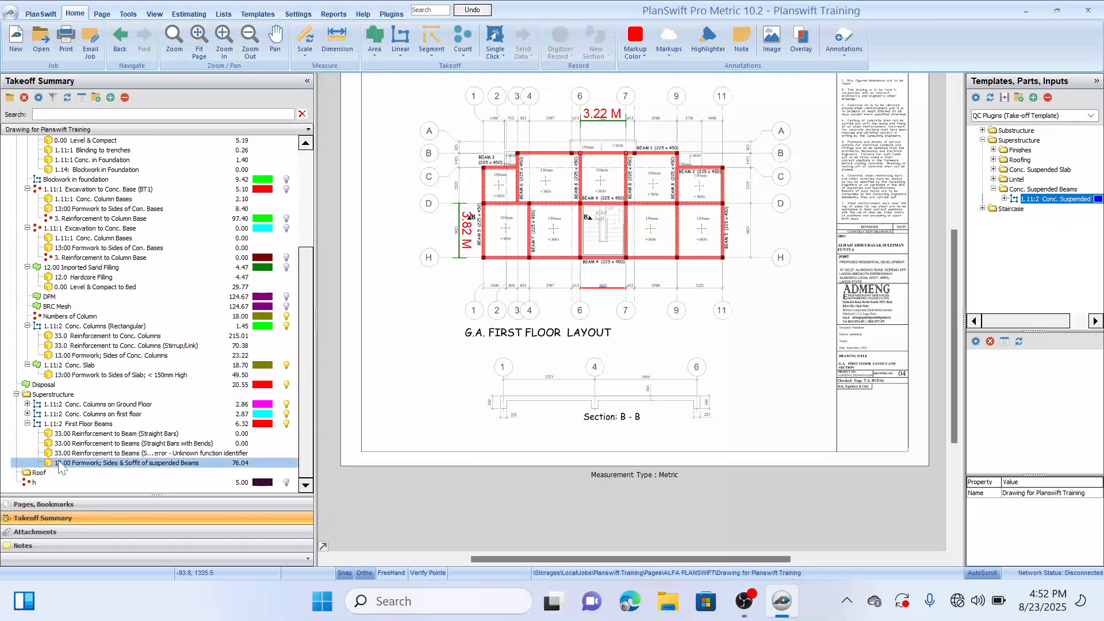
double_click(93, 454)
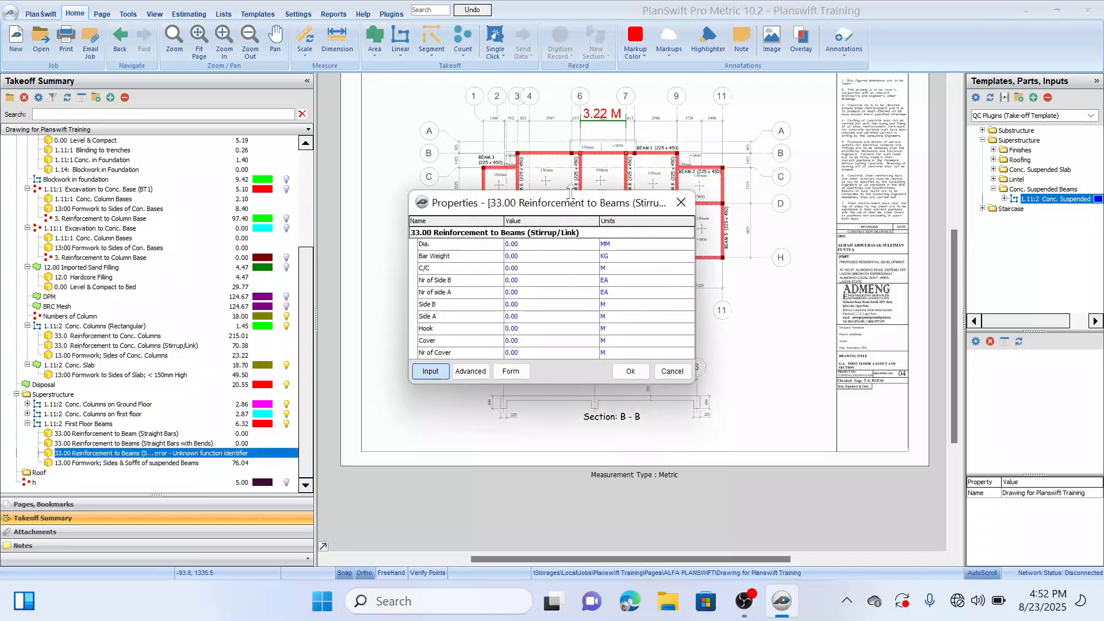
drag(563, 209, 649, 119)
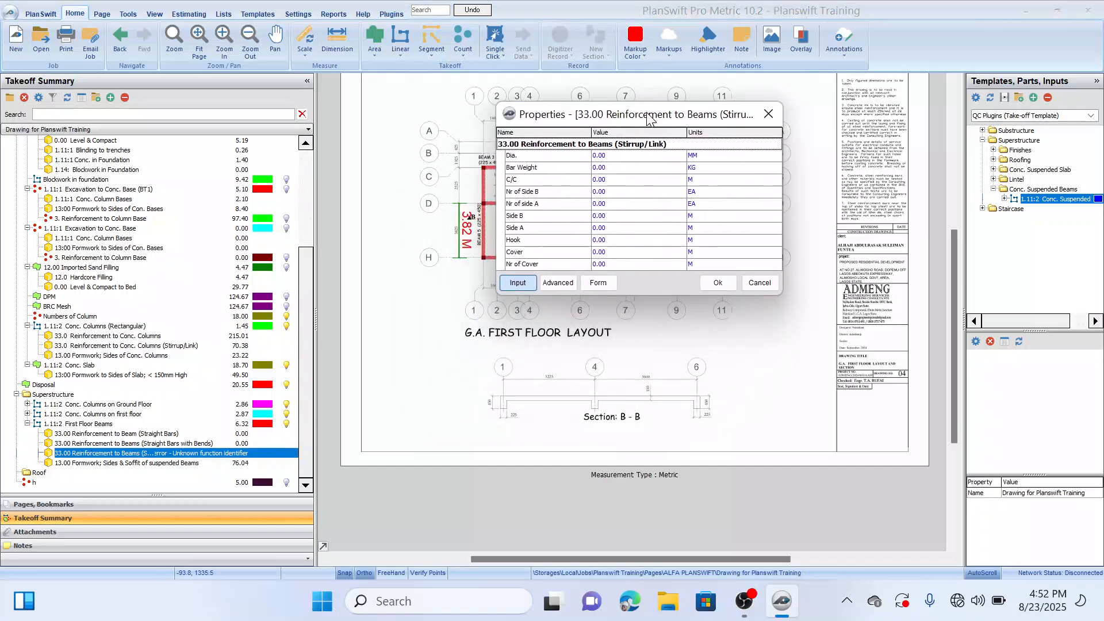
click(612, 158)
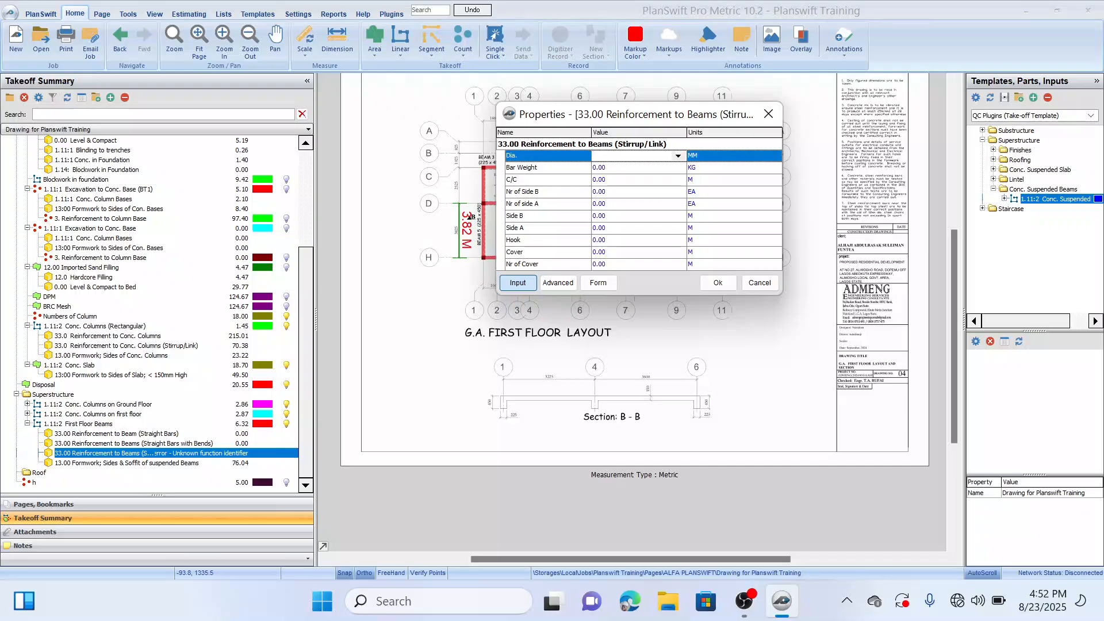
click(619, 168)
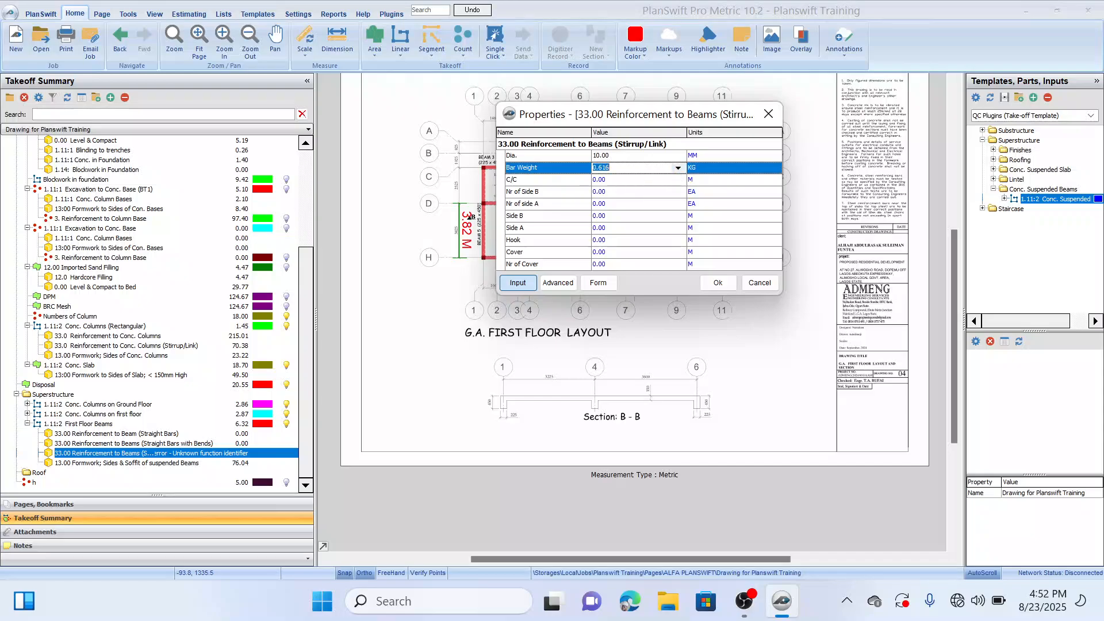
click(609, 183)
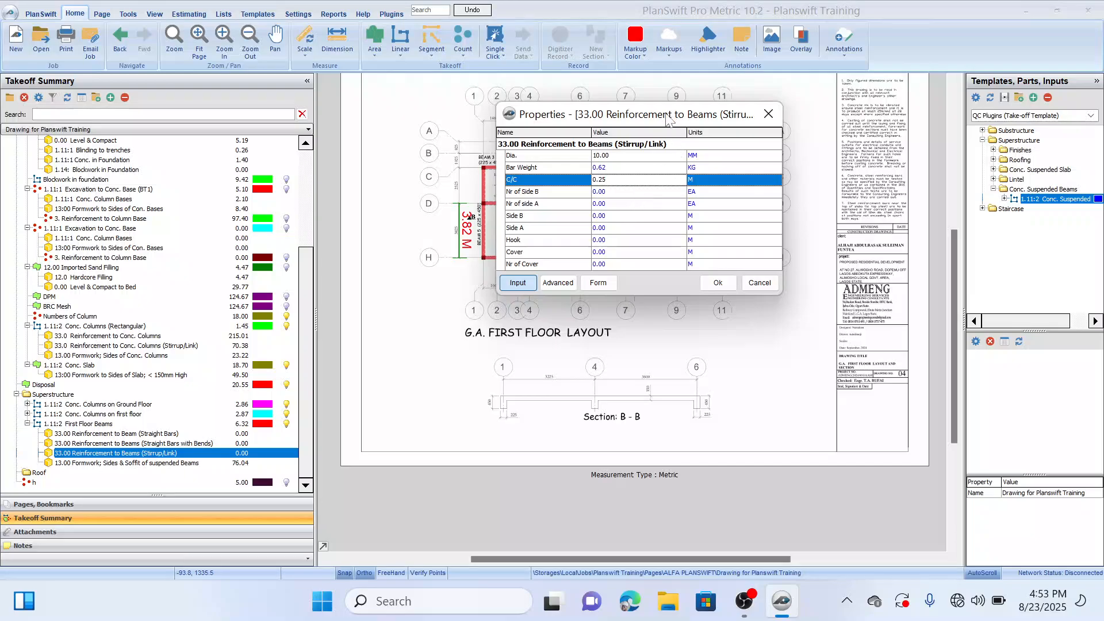
drag(657, 118, 711, 123)
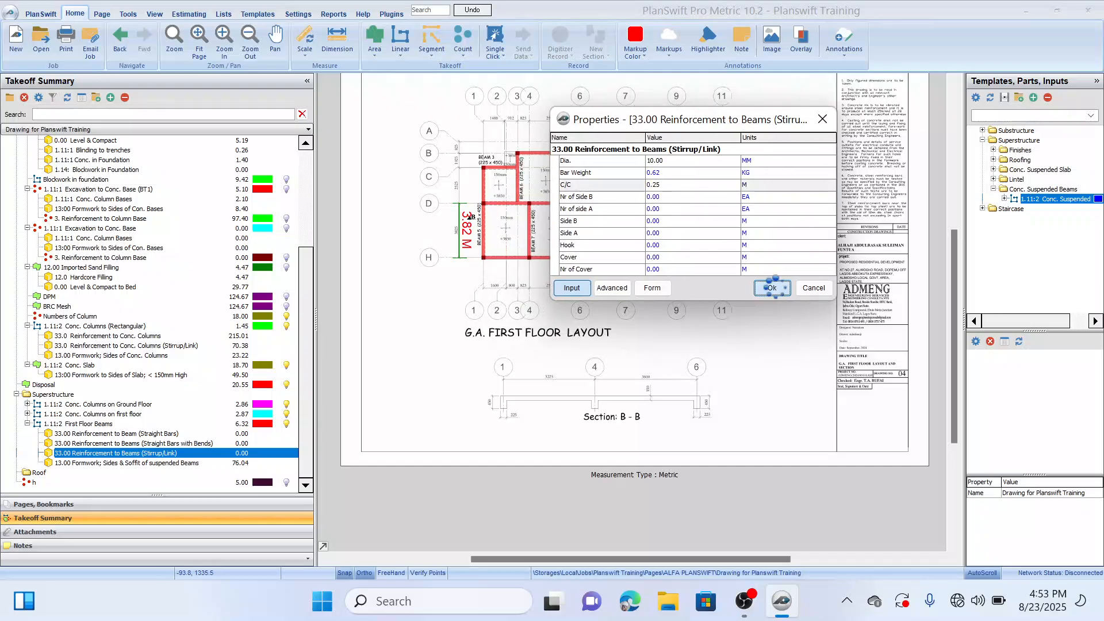
click(772, 288)
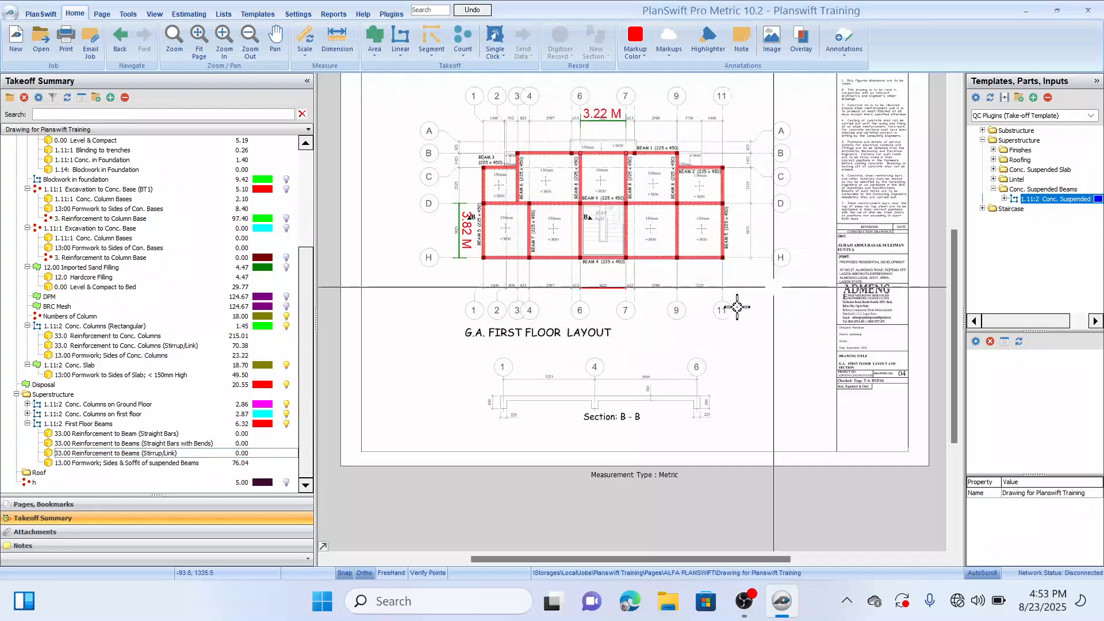
Return to the first floor beam details drawing showing Beams 1 to 8 and their cross-sections
click(137, 503)
click(81, 197)
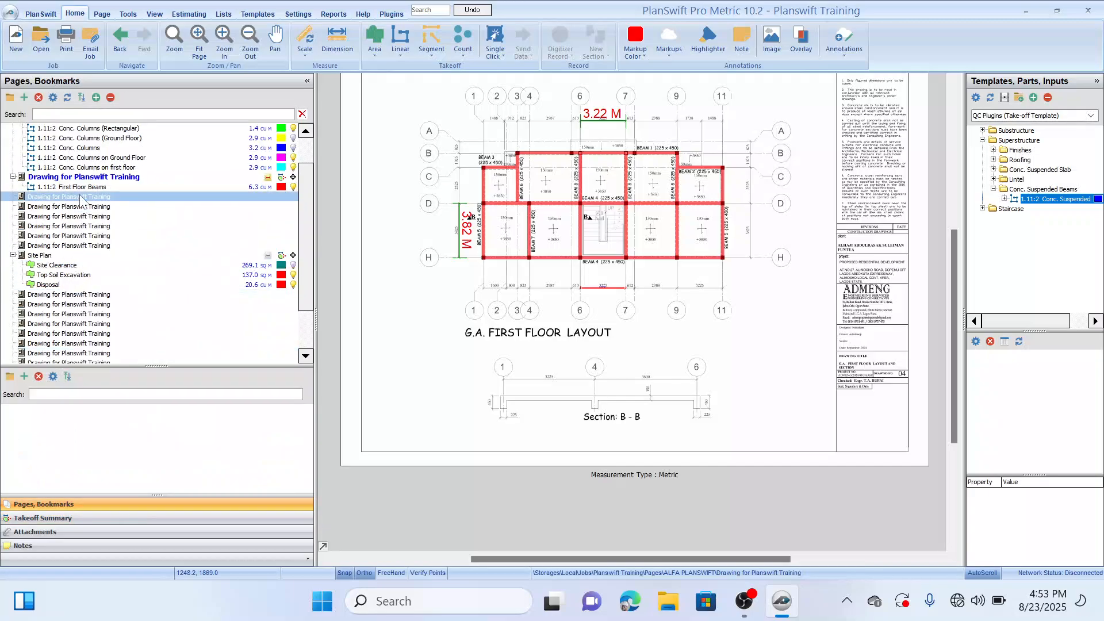
scroll(477, 299, down, 3)
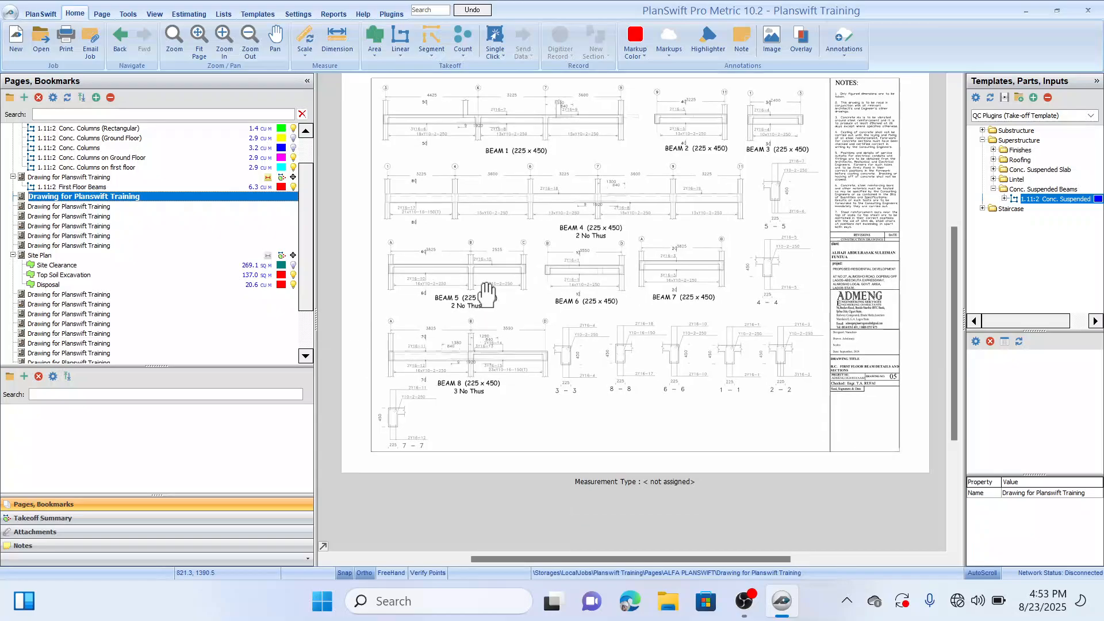
Examine cross-section 3 – 3 on the beam details drawing for the stirrup's shape, side dimensions, hooks and cover
drag(515, 347, 495, 278)
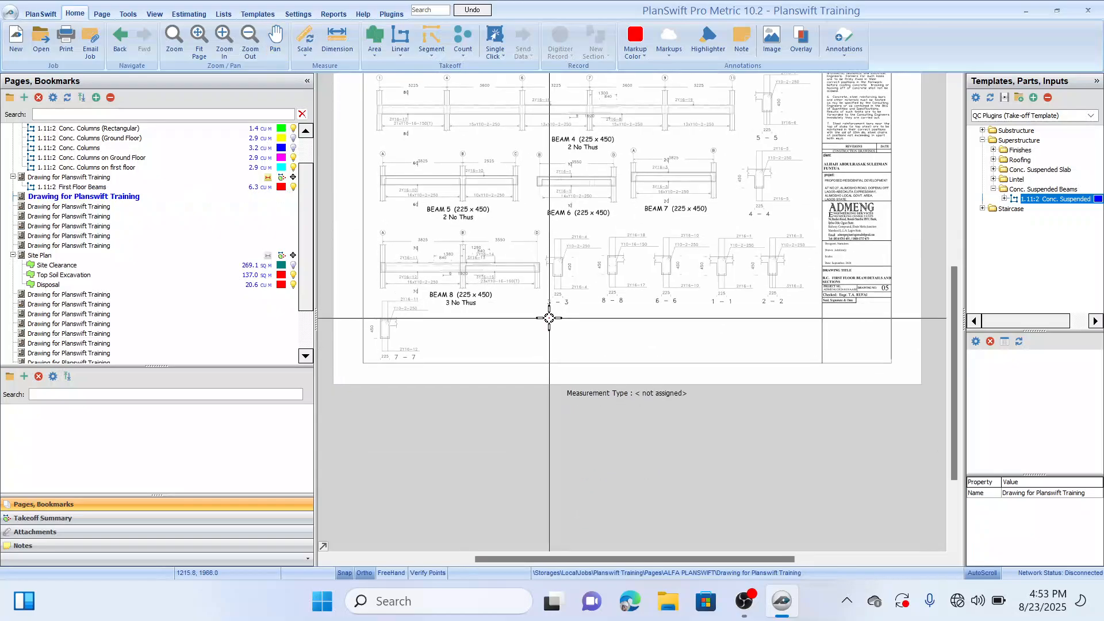
scroll(549, 316, up, 1)
click(225, 44)
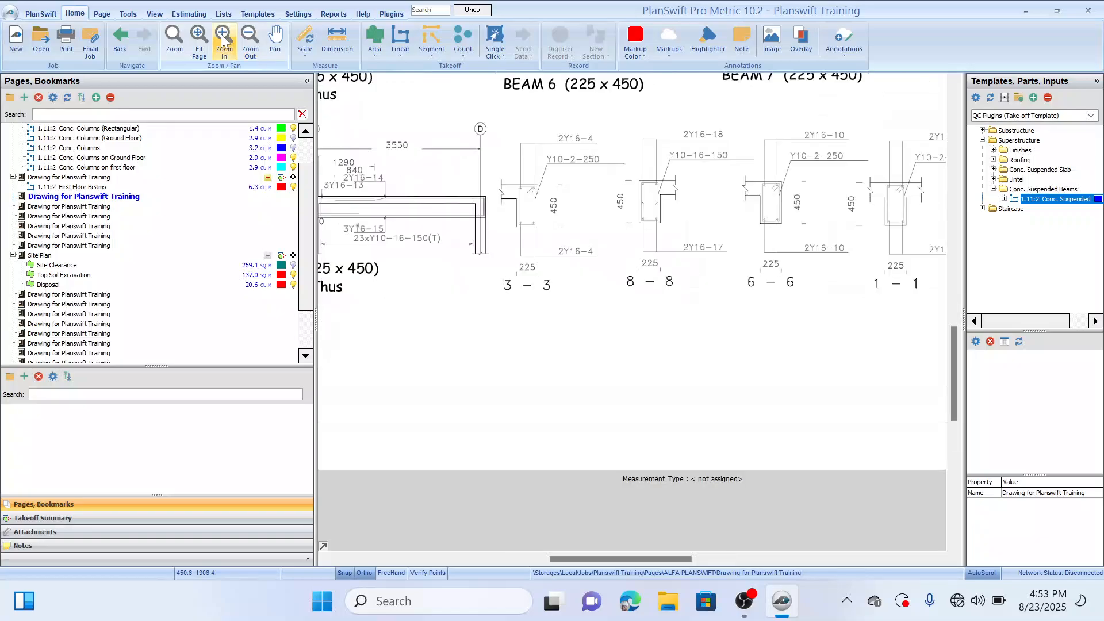
click(224, 43)
click(224, 44)
drag(424, 163, 614, 340)
drag(562, 244, 574, 224)
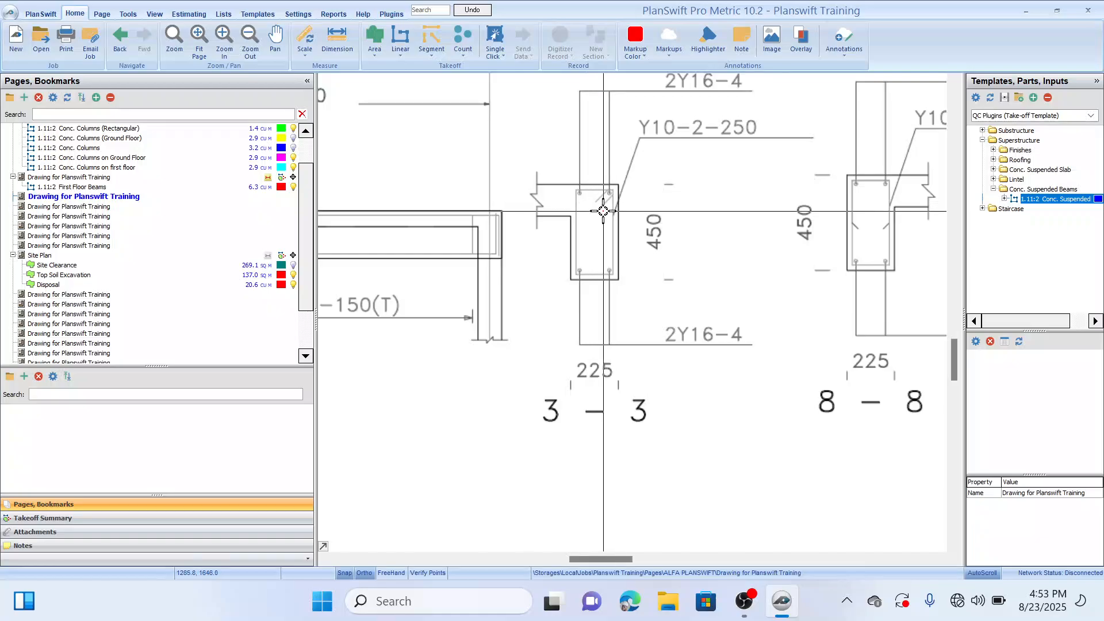
mouse_move(590, 216)
mouse_down()
mouse_move(595, 227)
mouse_move(606, 198)
mouse_up()
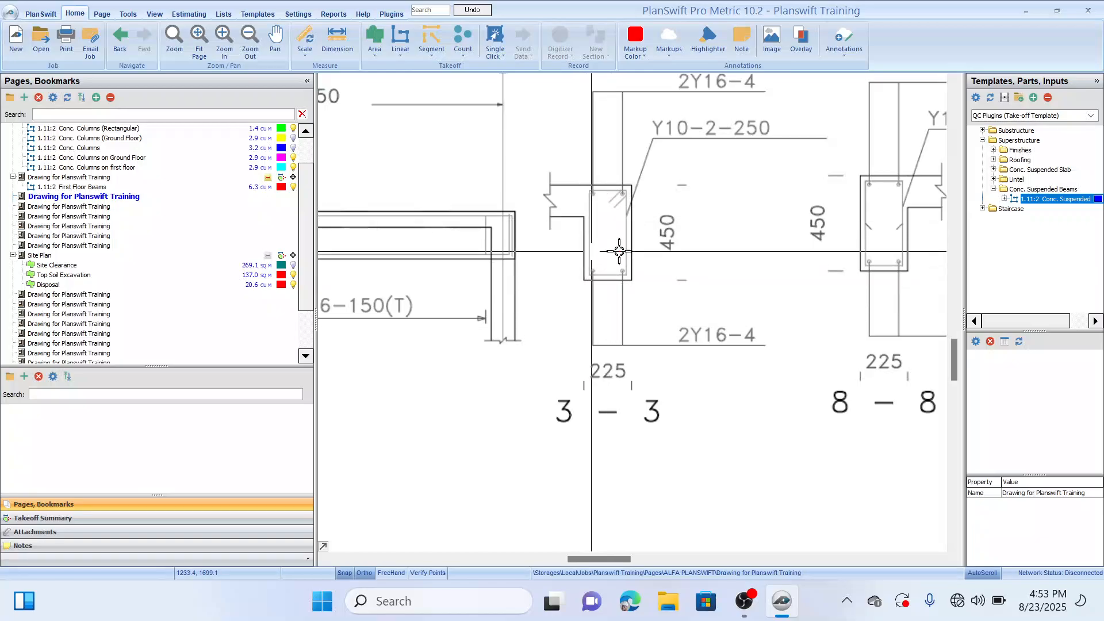
drag(625, 201, 621, 227)
drag(652, 284, 645, 298)
drag(623, 365, 637, 361)
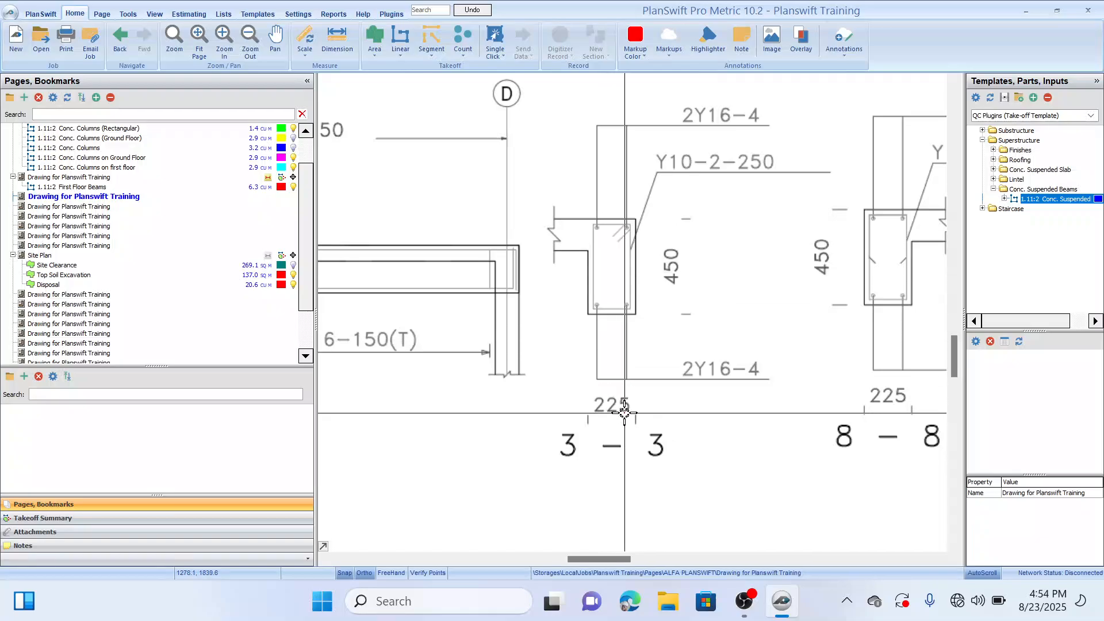
drag(614, 245, 611, 264)
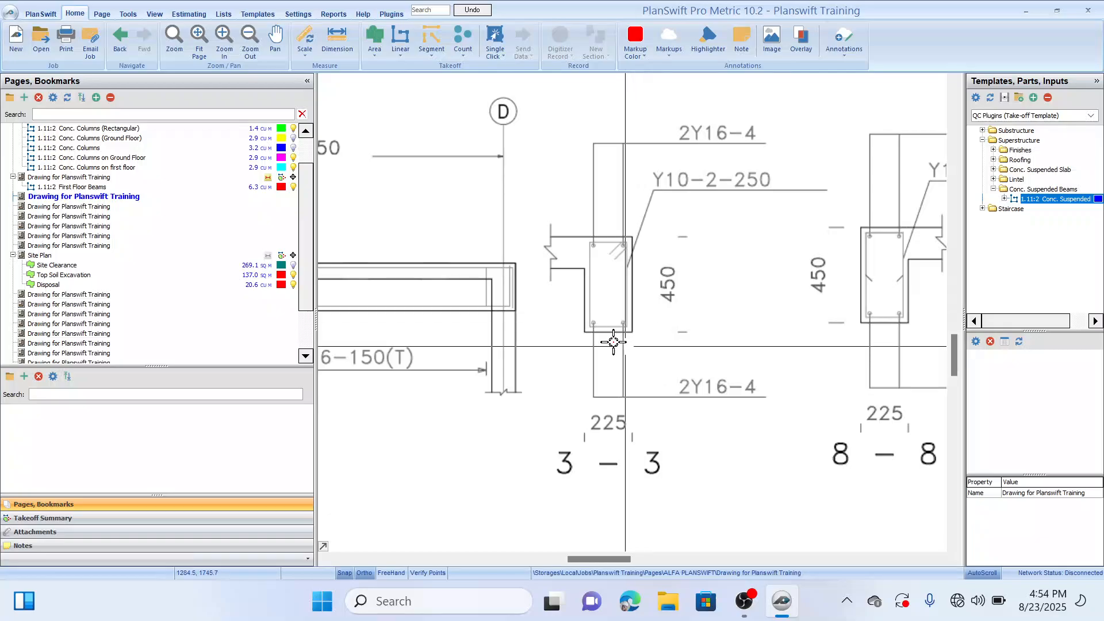
Open the properties of the First Floor Beams' Stirrup/Link reinforcement item beside the section drawing
click(159, 516)
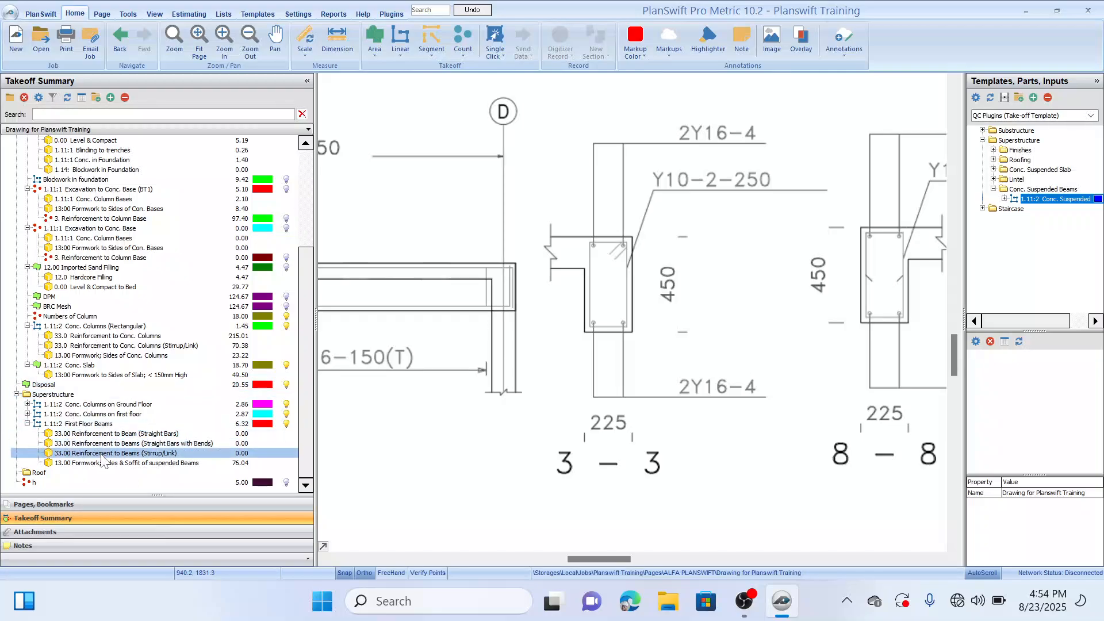
click(159, 454)
double_click(158, 454)
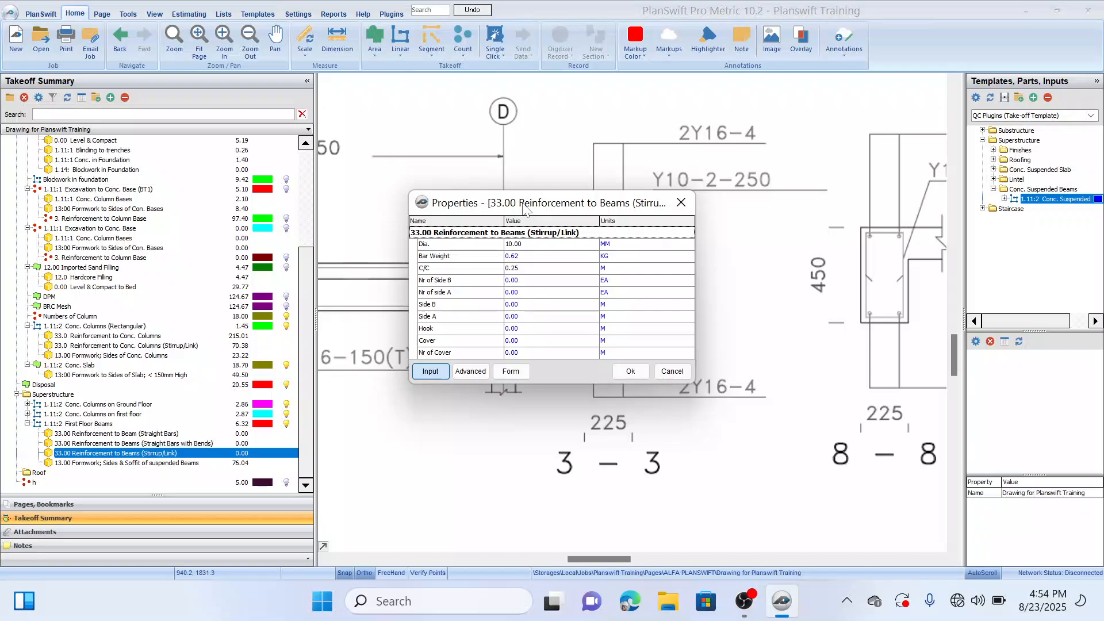
drag(528, 208, 537, 152)
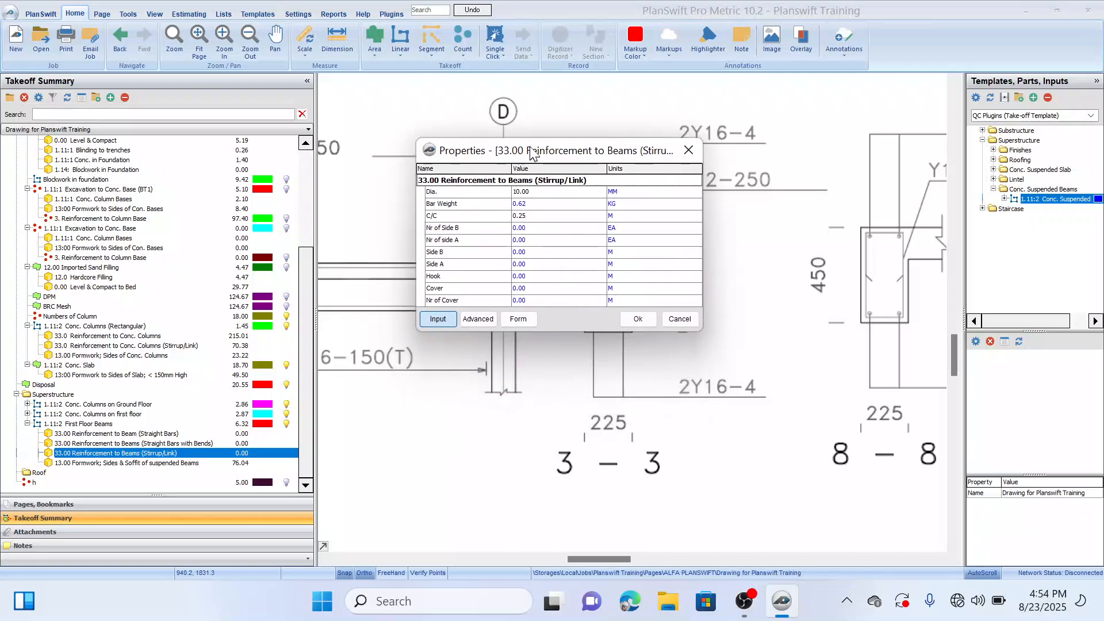
click(540, 225)
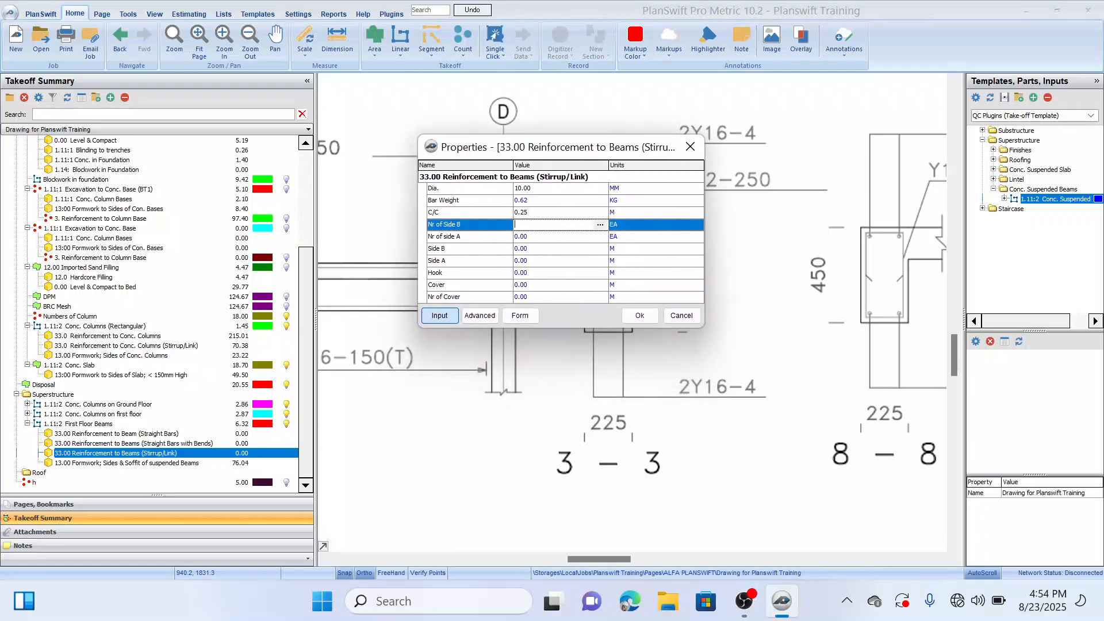
click(533, 241)
text(0)
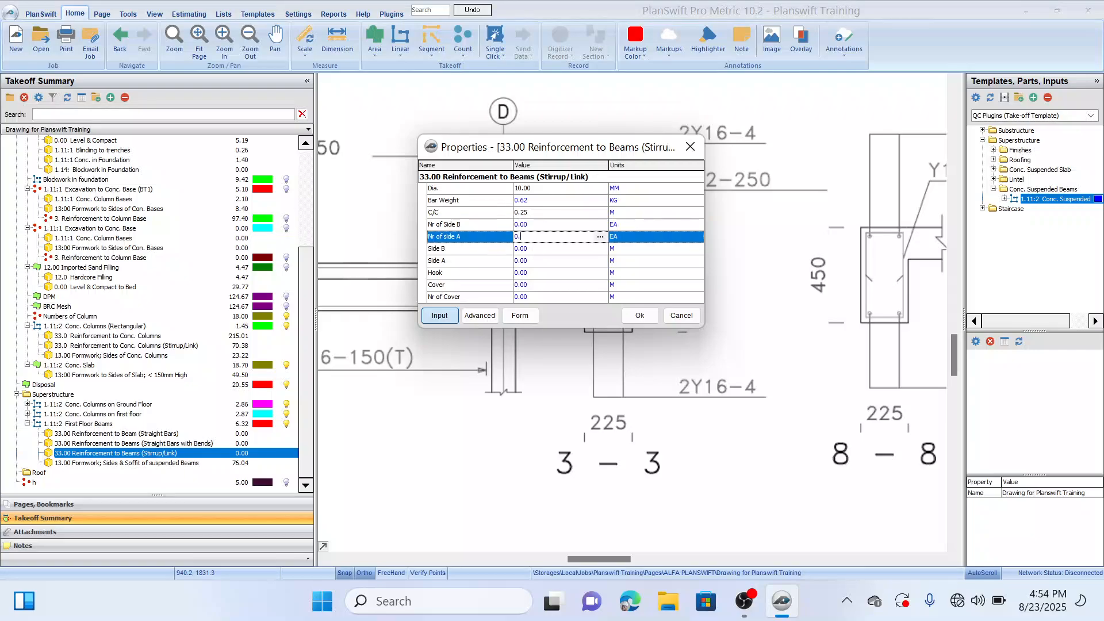
text(.225)
click(537, 226)
text(0)
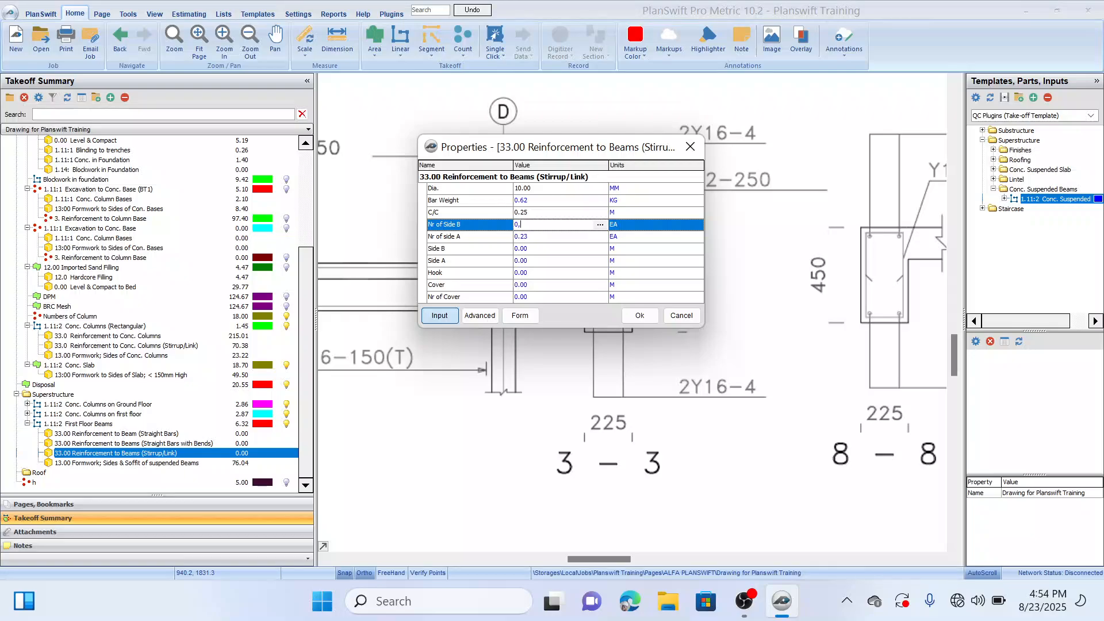
text(,)
key(BackSpace)
text(.45)
drag(593, 148, 652, 124)
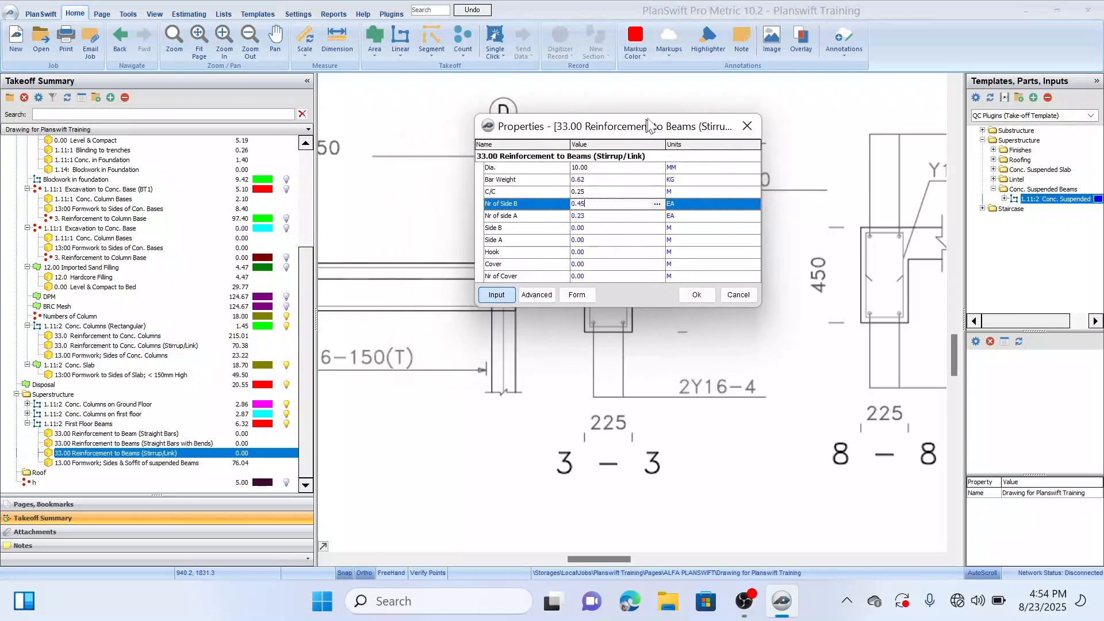
click(597, 228)
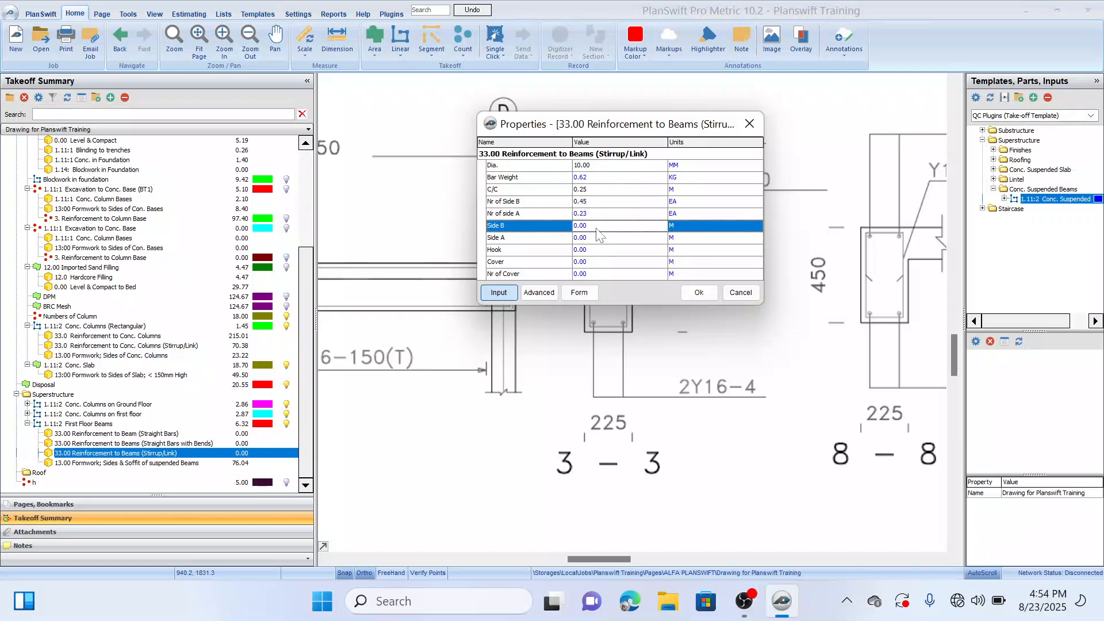
Set both the number of side B and the number of side A of the beam stirrups to 2
click(599, 203)
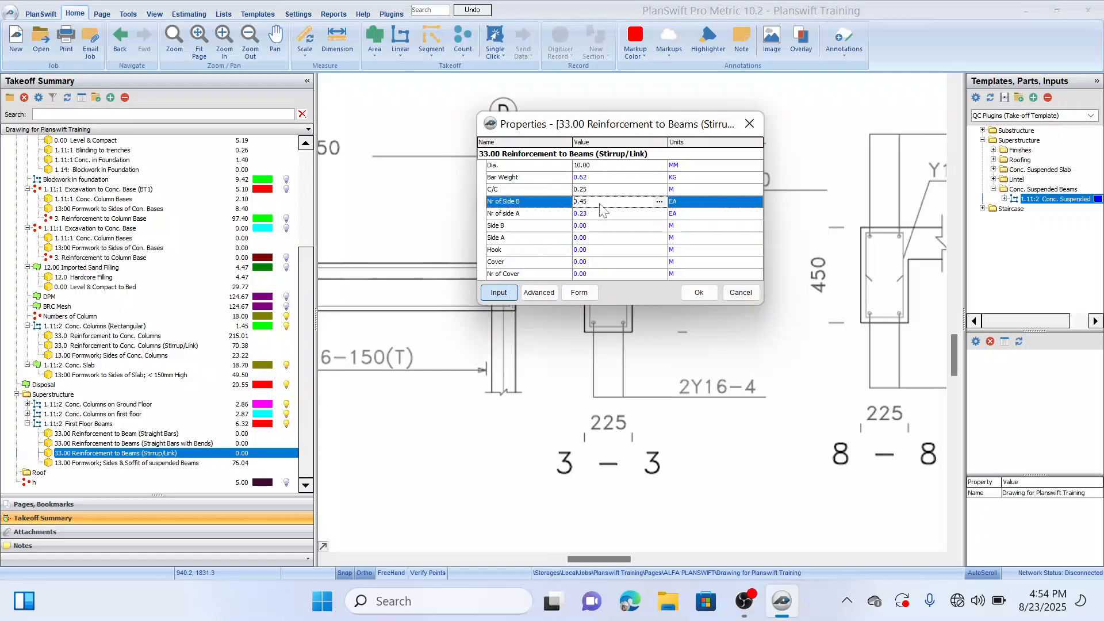
key(BackSpace)
text(2)
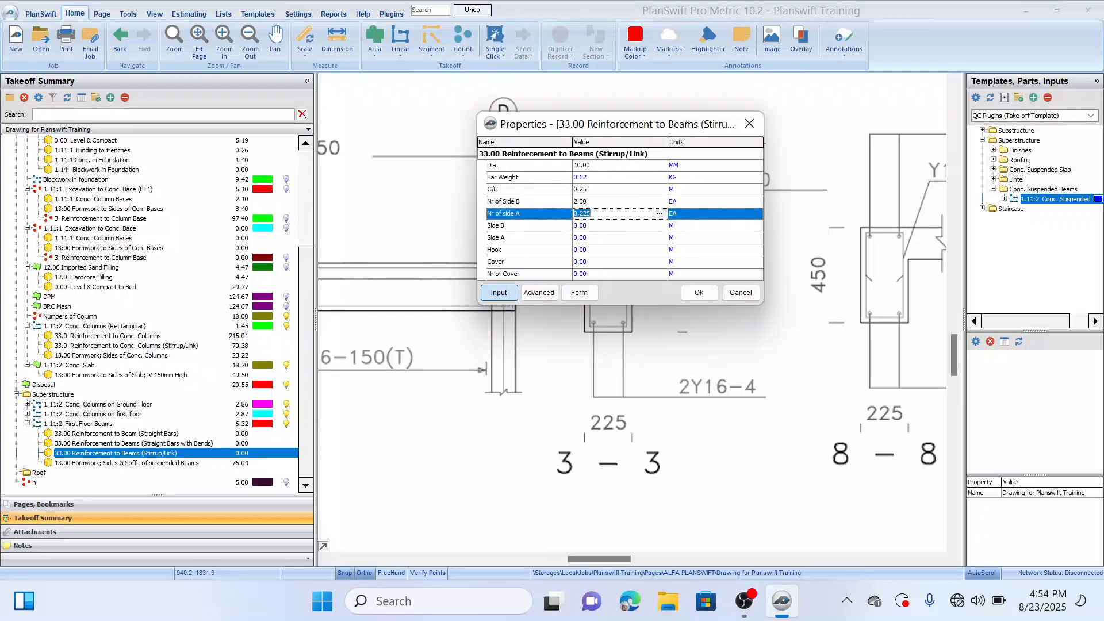
click(600, 214)
text(2)
key(BackSpace)
key(BackSpace)
key(BackSpace)
key(BackSpace)
Set the stirrup's side B to 0.45 m and side A to 0.225 m, keeping section 3 – 3 in view
click(601, 229)
text(0)
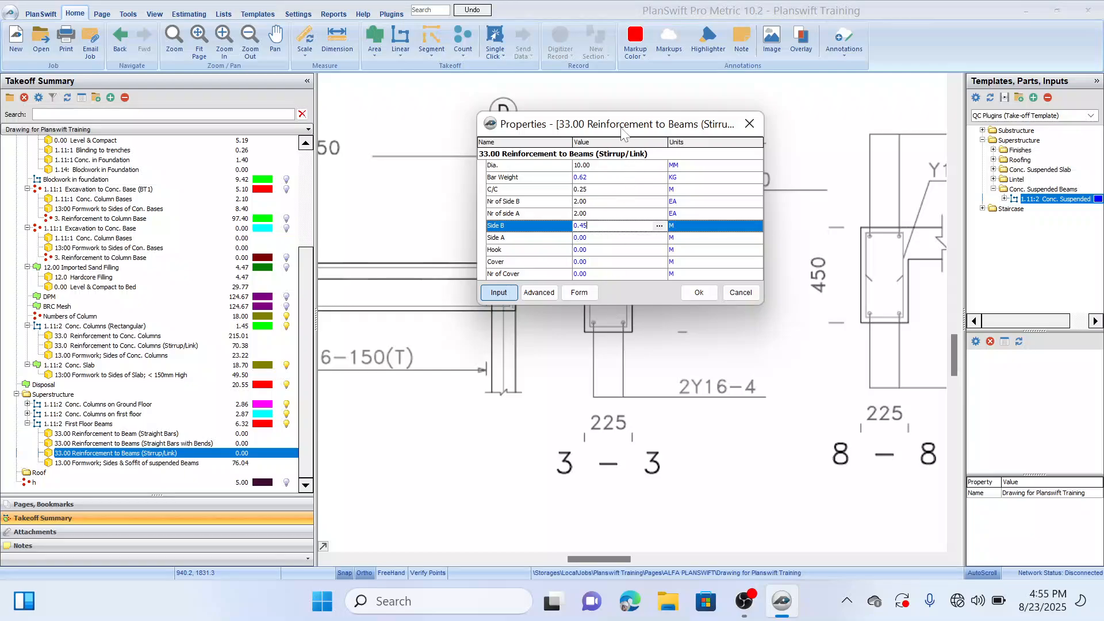
mouse_move(617, 123)
mouse_down()
mouse_move(687, 123)
mouse_move(886, 178)
mouse_up()
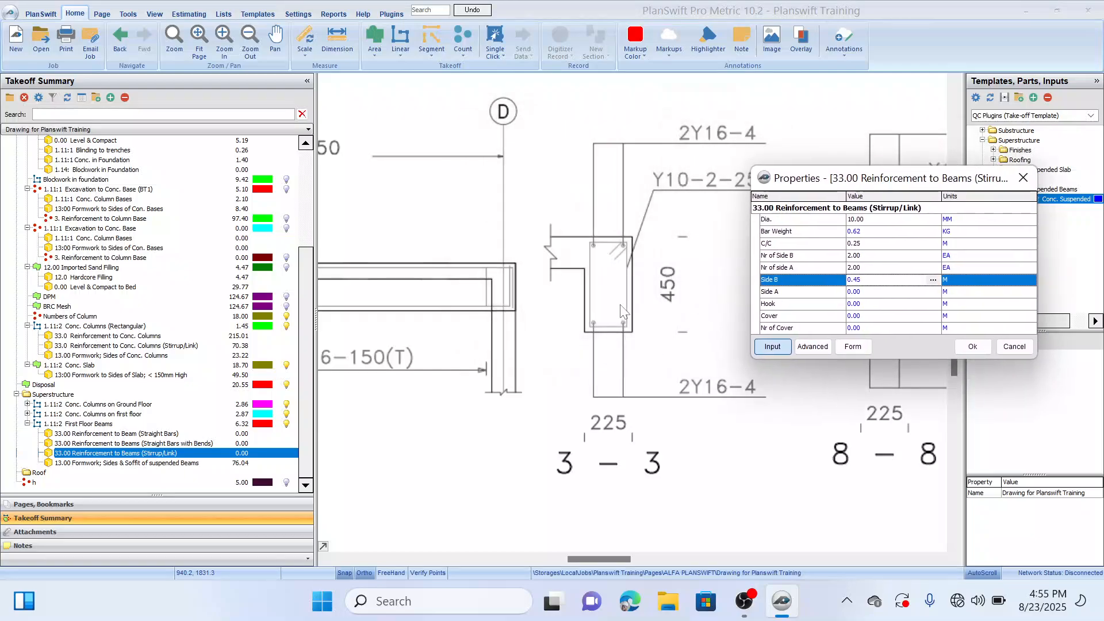
click(859, 293)
text(0)
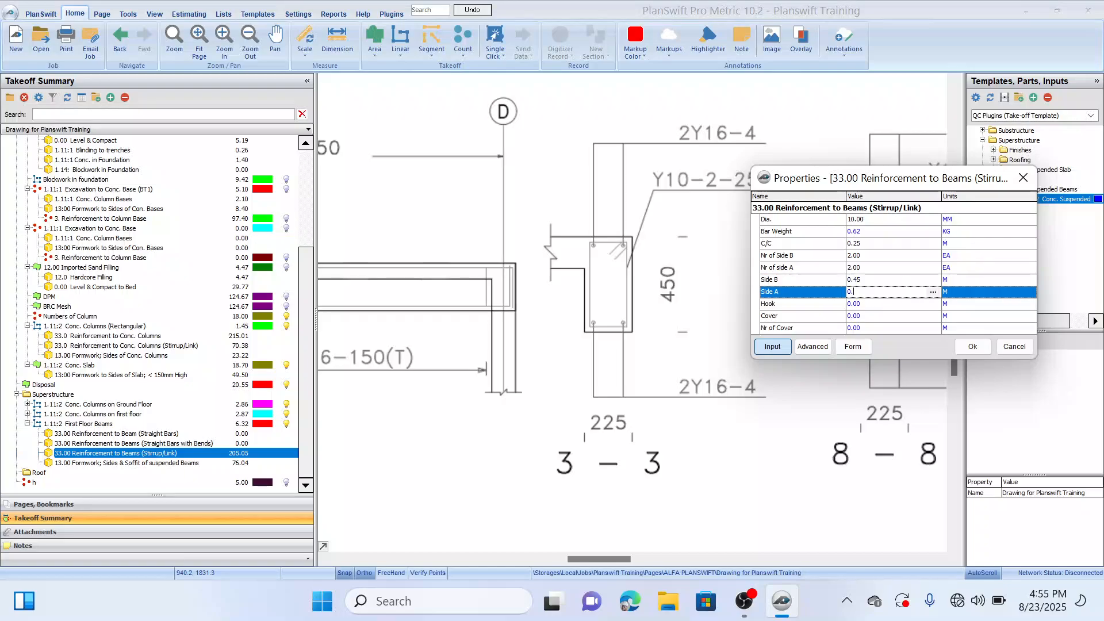
text(.225)
drag(894, 182, 878, 143)
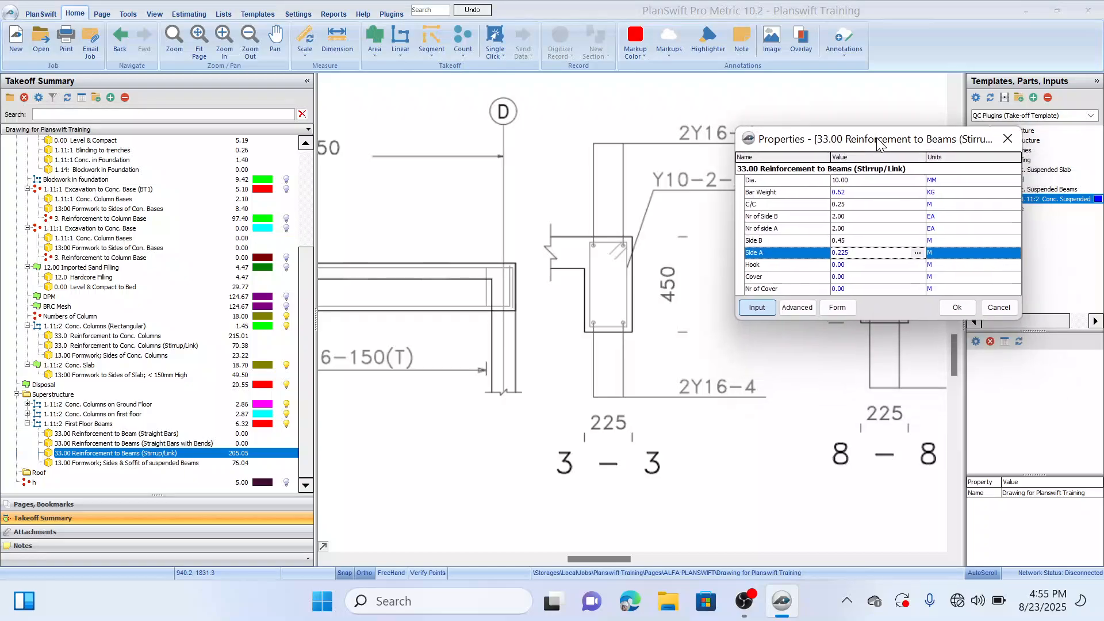
Set the beam stirrup's hook length to 0.20 m
click(858, 267)
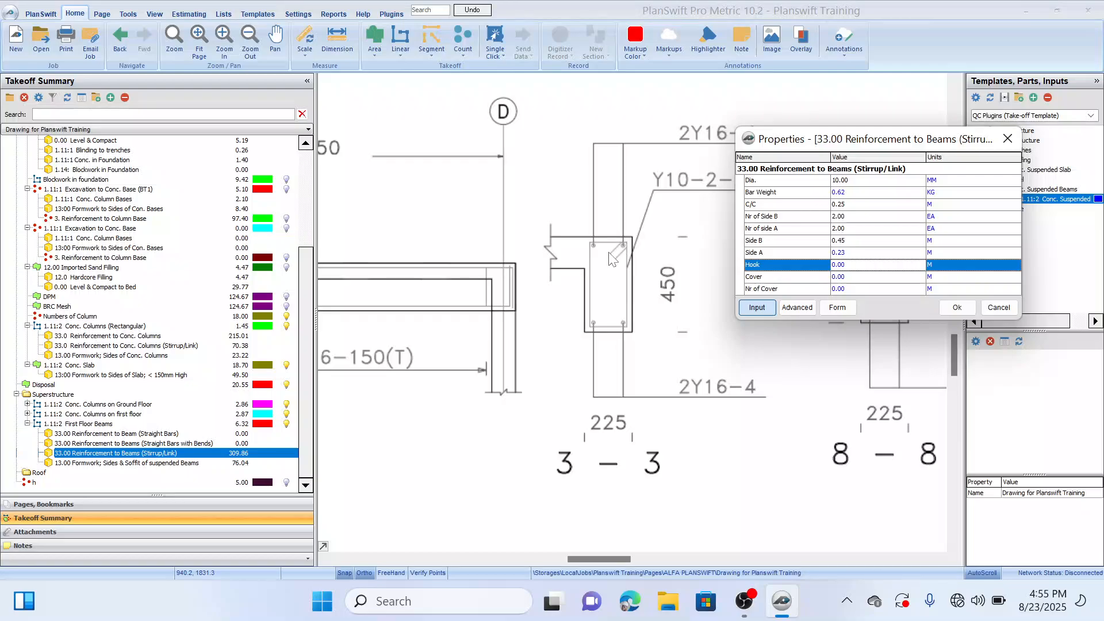
click(876, 271)
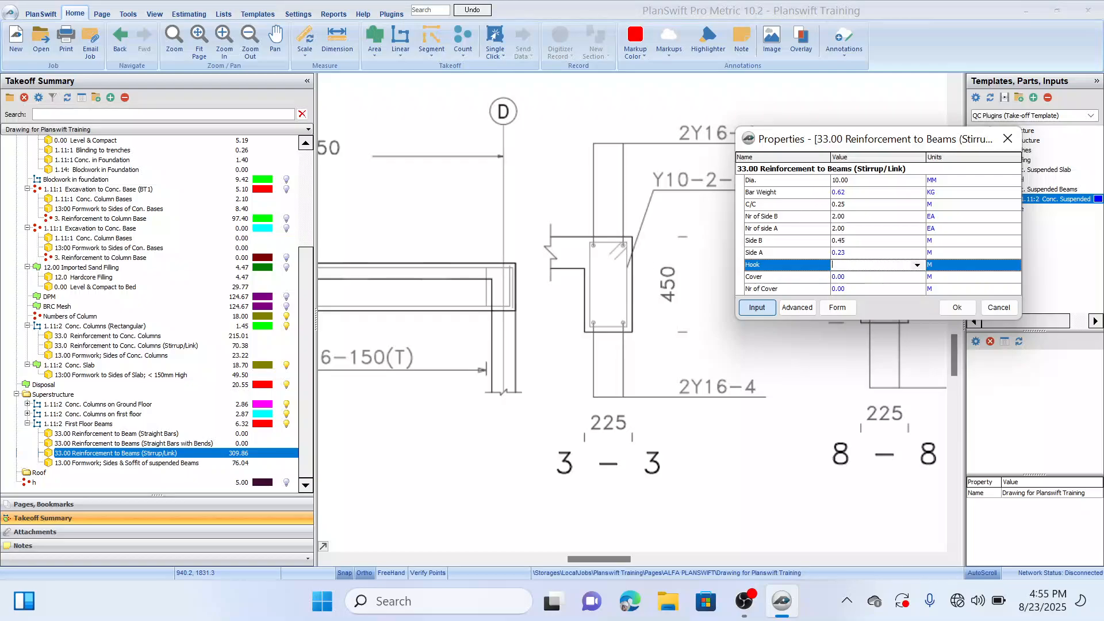
click(917, 265)
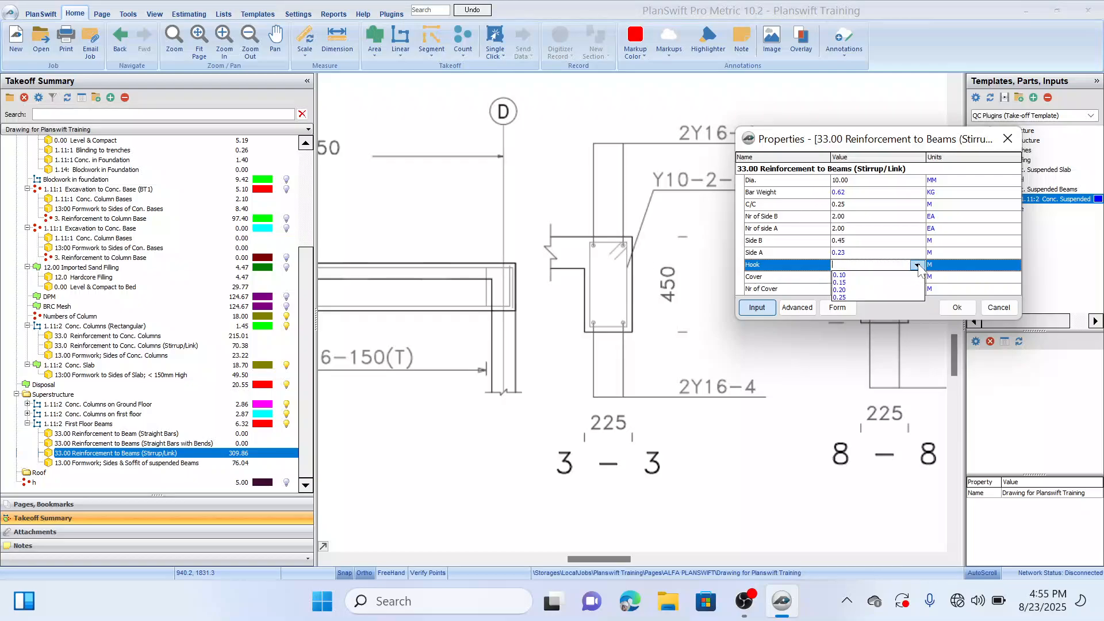
click(868, 290)
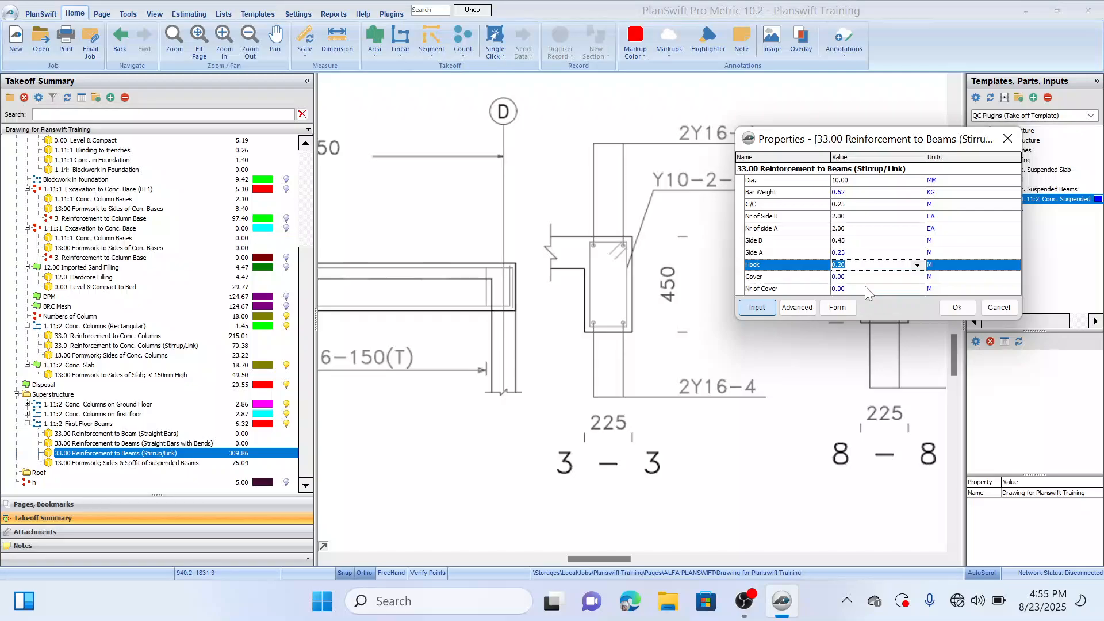
Set the stirrup's cover to 0.03 m, fill in the number of covers, and apply the stirrup properties
click(875, 278)
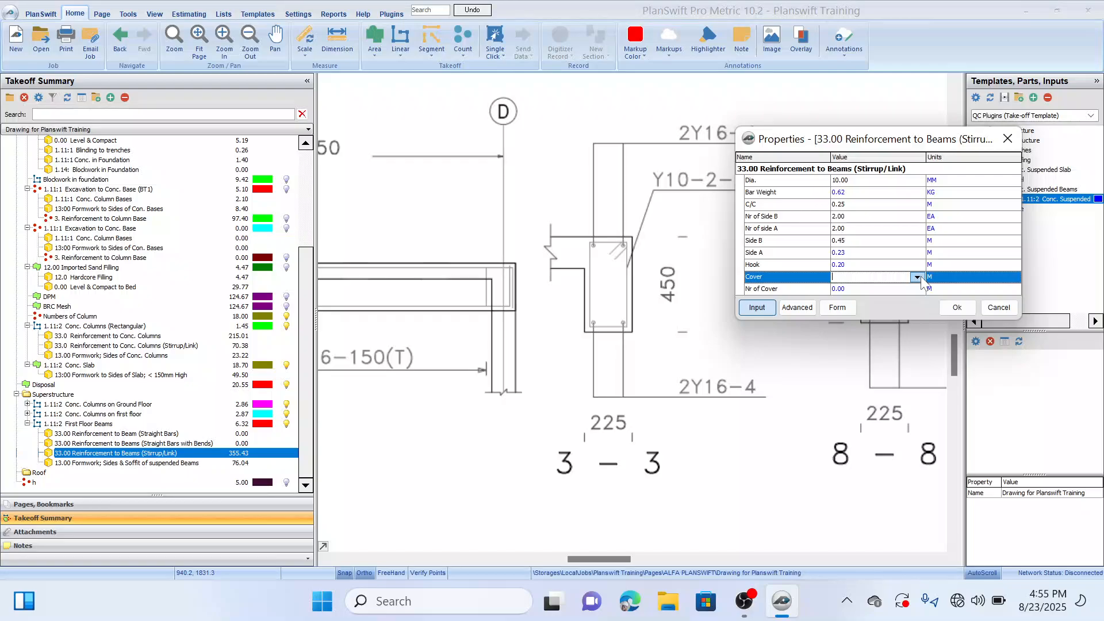
click(916, 277)
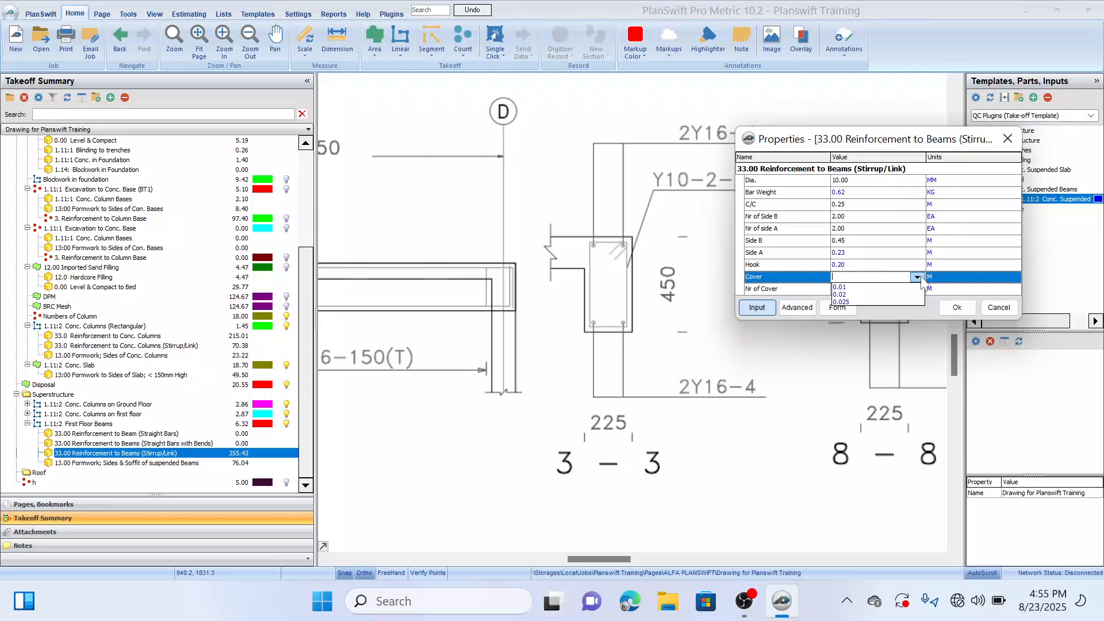
click(879, 300)
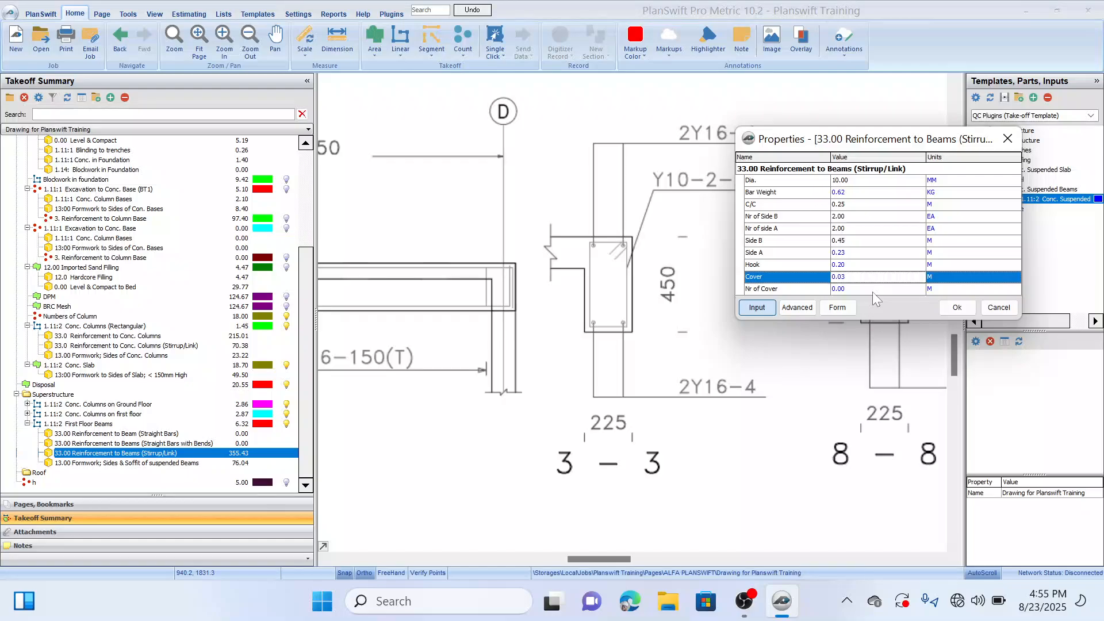
click(872, 291)
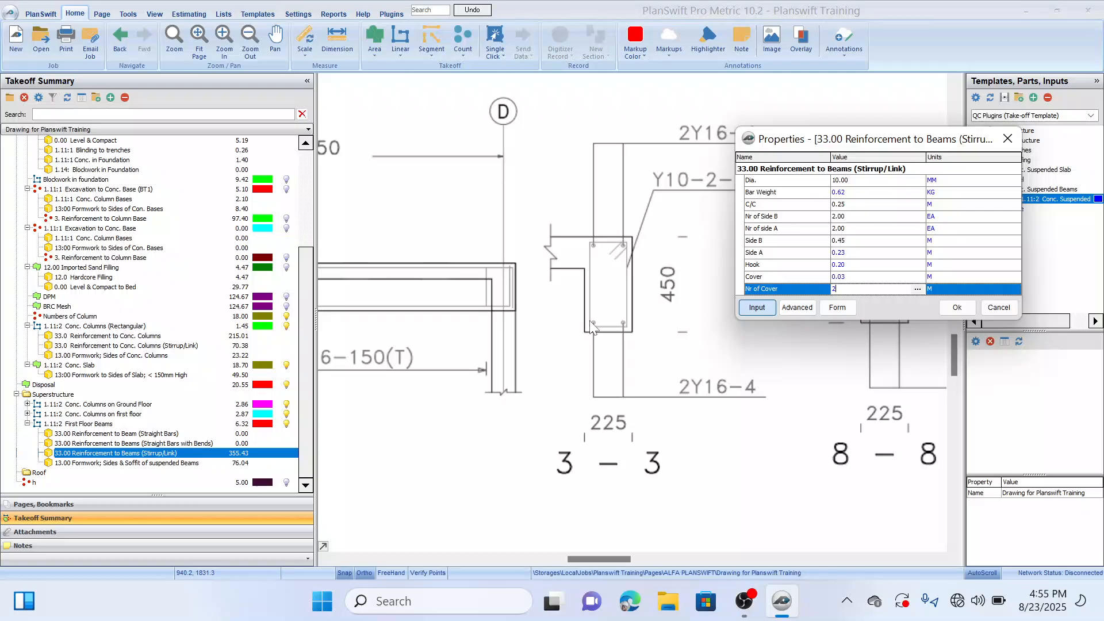
click(957, 309)
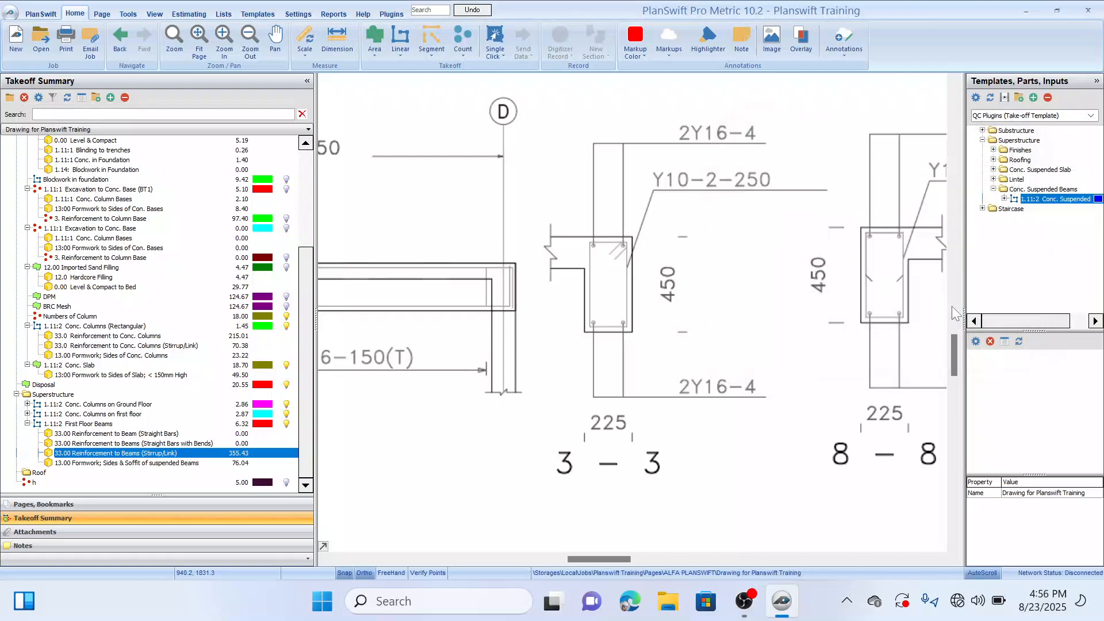
click(216, 454)
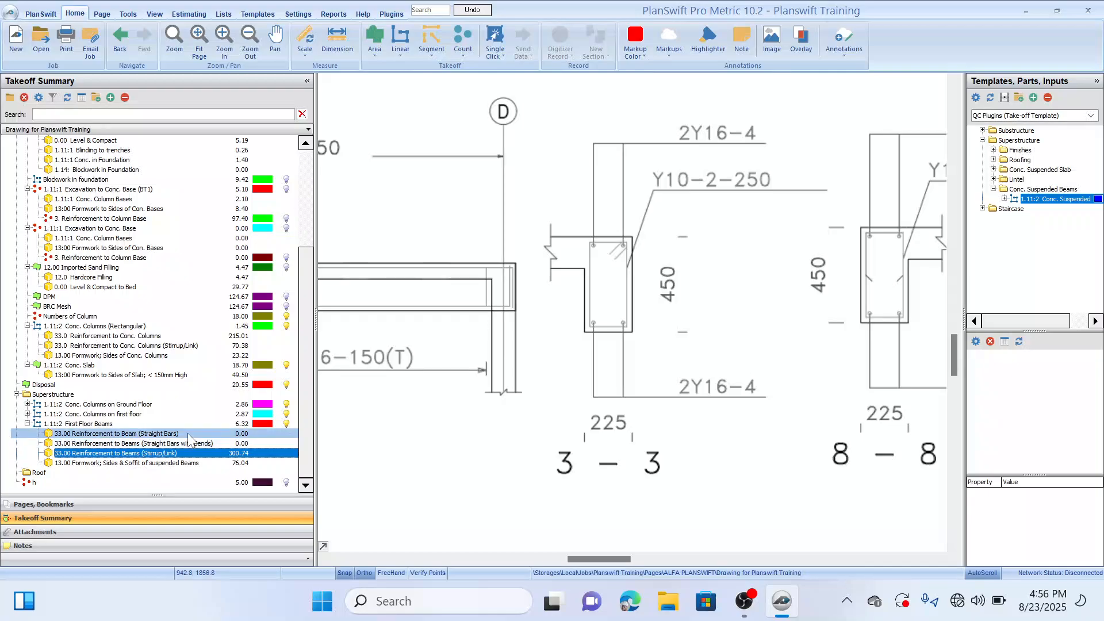
Delete the Reinforcement to Beams (Straight Bars with Bends) item from the First Floor Beams takeoff
click(180, 443)
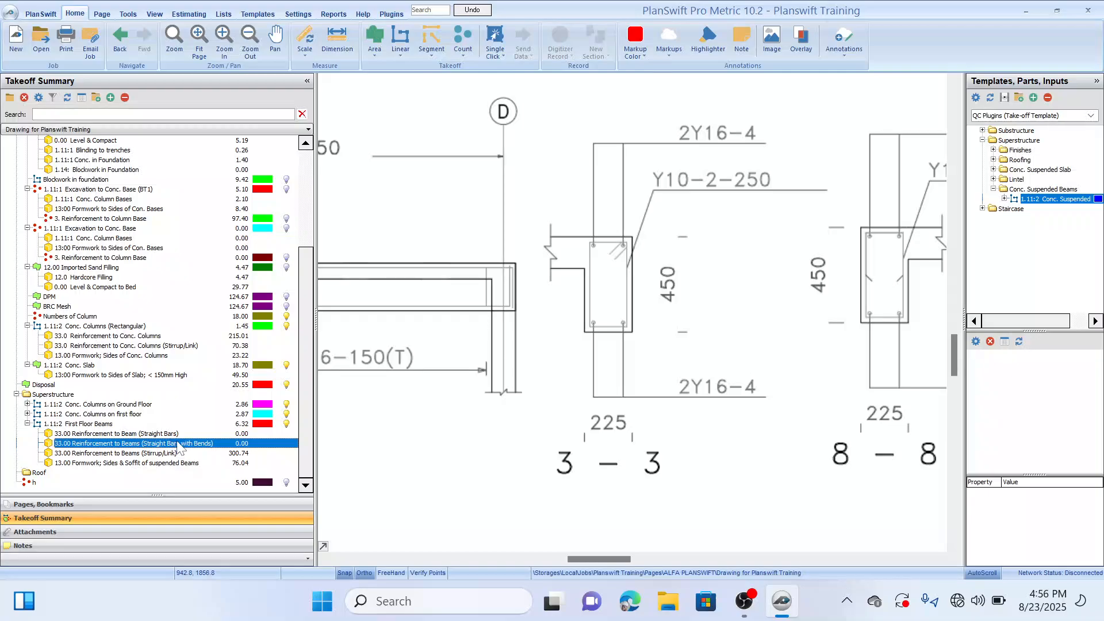
right_click(179, 445)
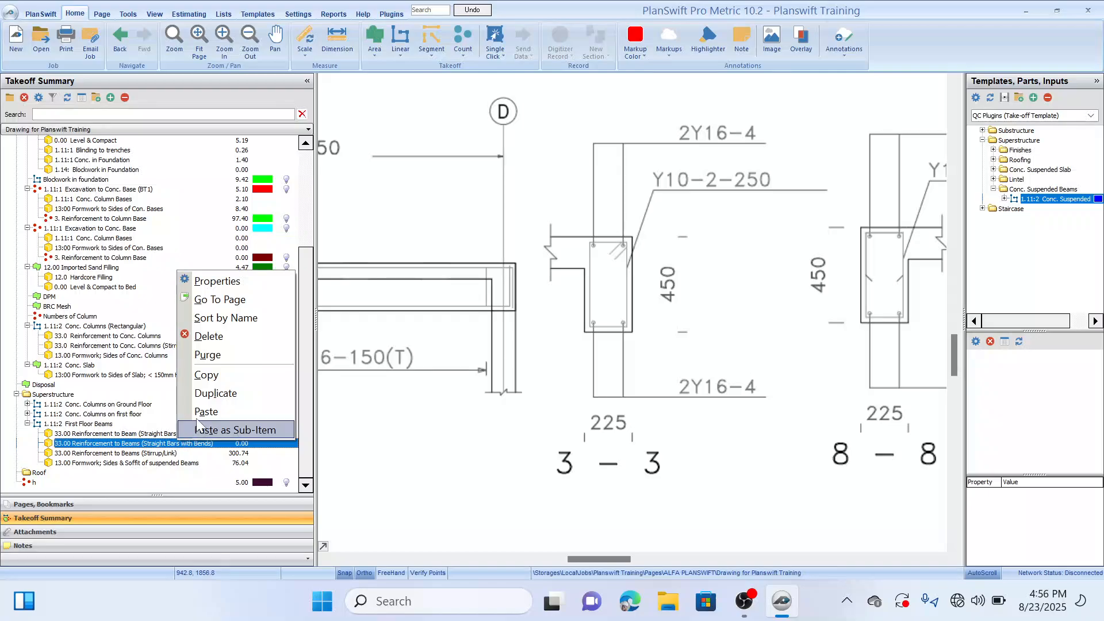
click(213, 341)
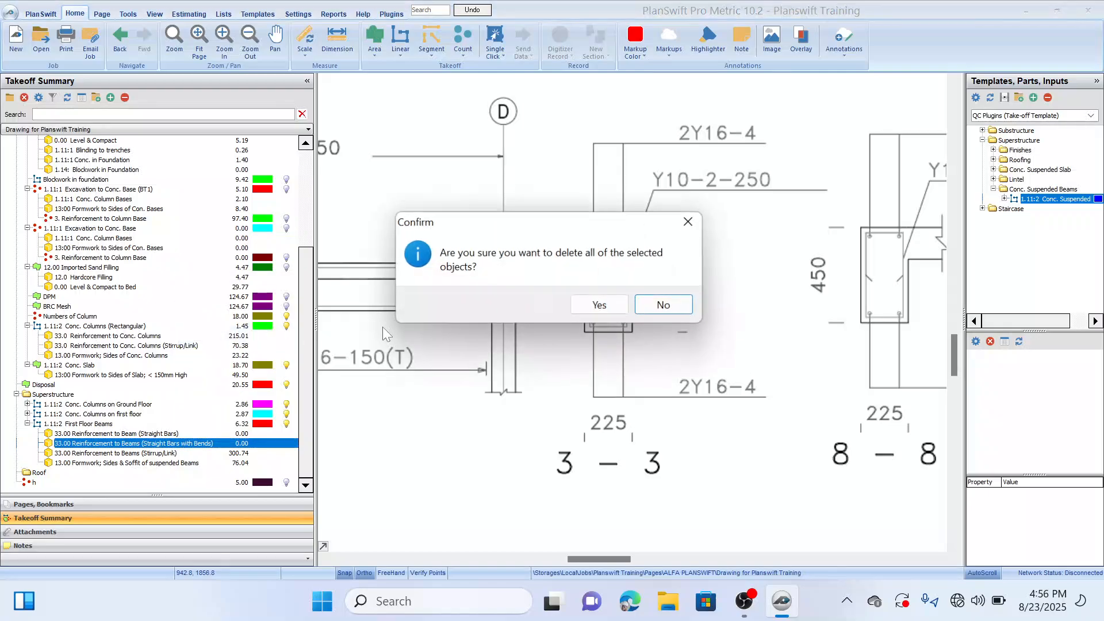
click(600, 307)
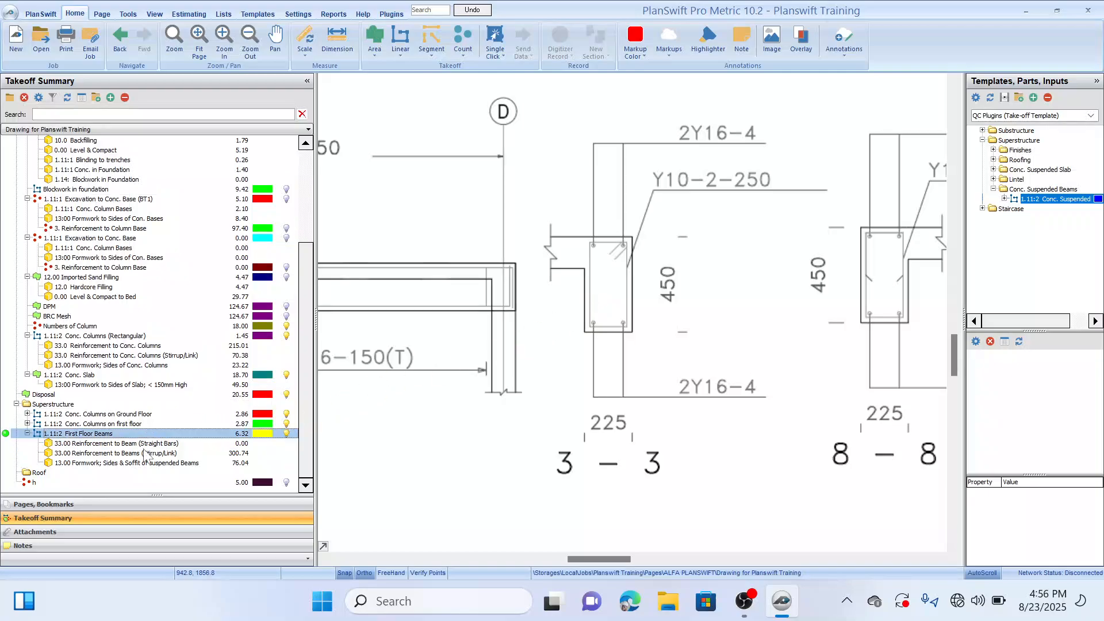
Delete the 33.00 Reinforcement to Beam (Straight Bars) item from the First Floor Beams takeoff
click(145, 444)
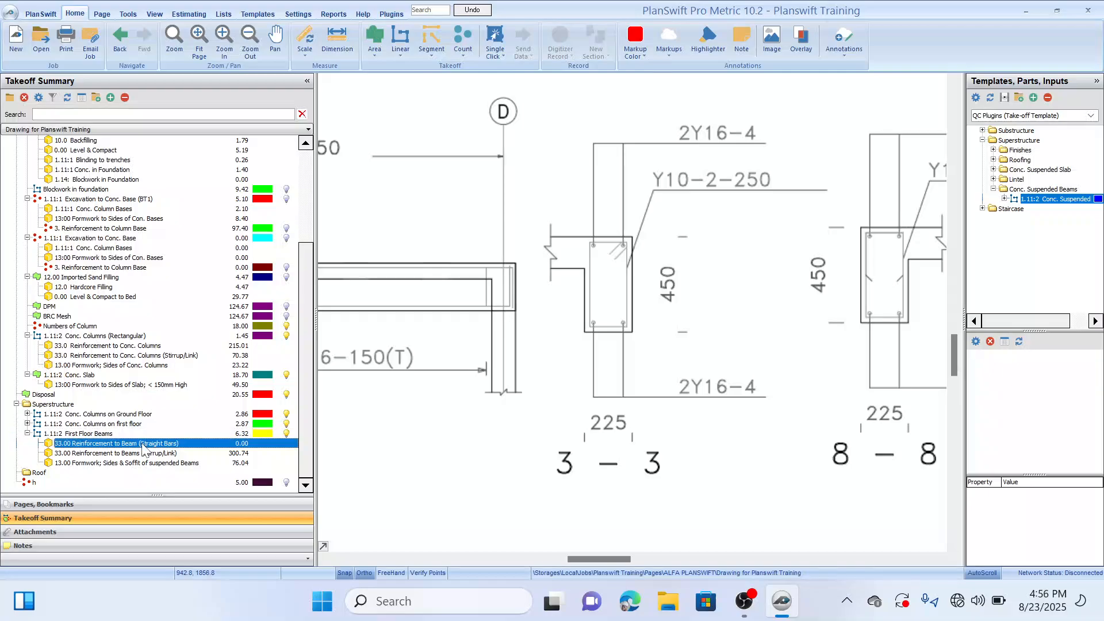
right_click(155, 445)
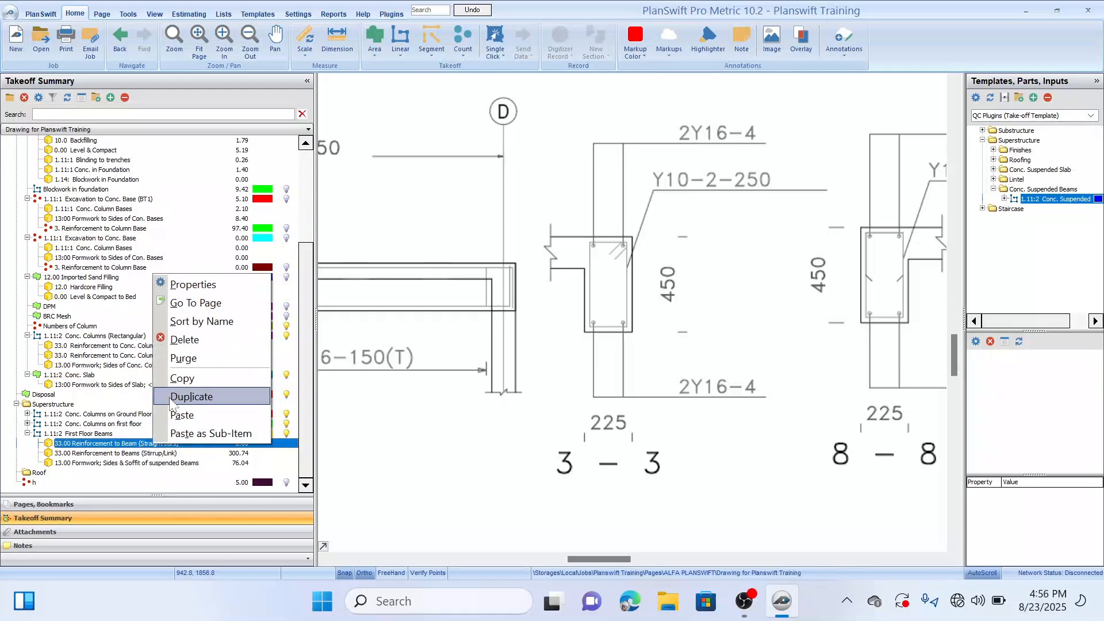
click(194, 339)
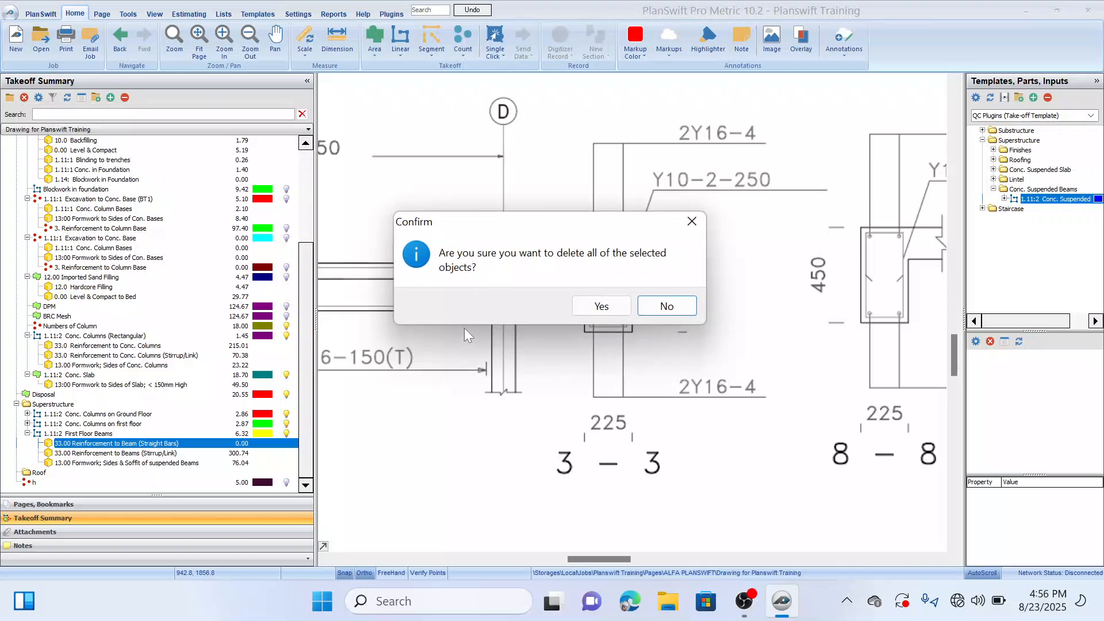
click(591, 307)
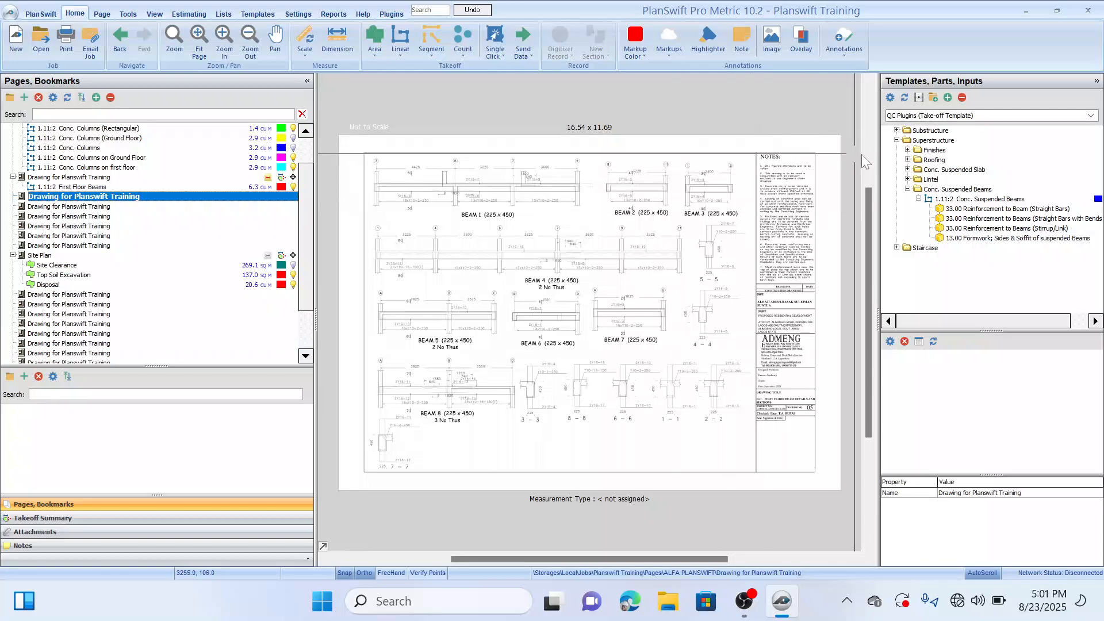
Collapse the Superstructure templates, expand Raft Foundation under Substructure, and try to start the 33.0 Reinforcement to Conc. Slab takeoff
click(898, 142)
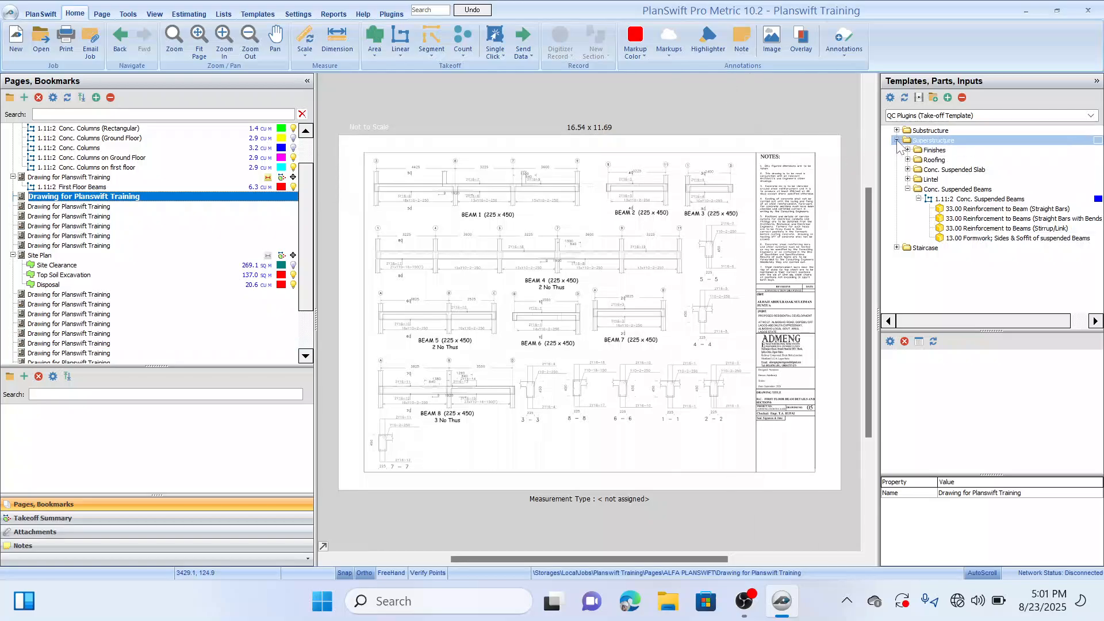
click(897, 140)
click(898, 131)
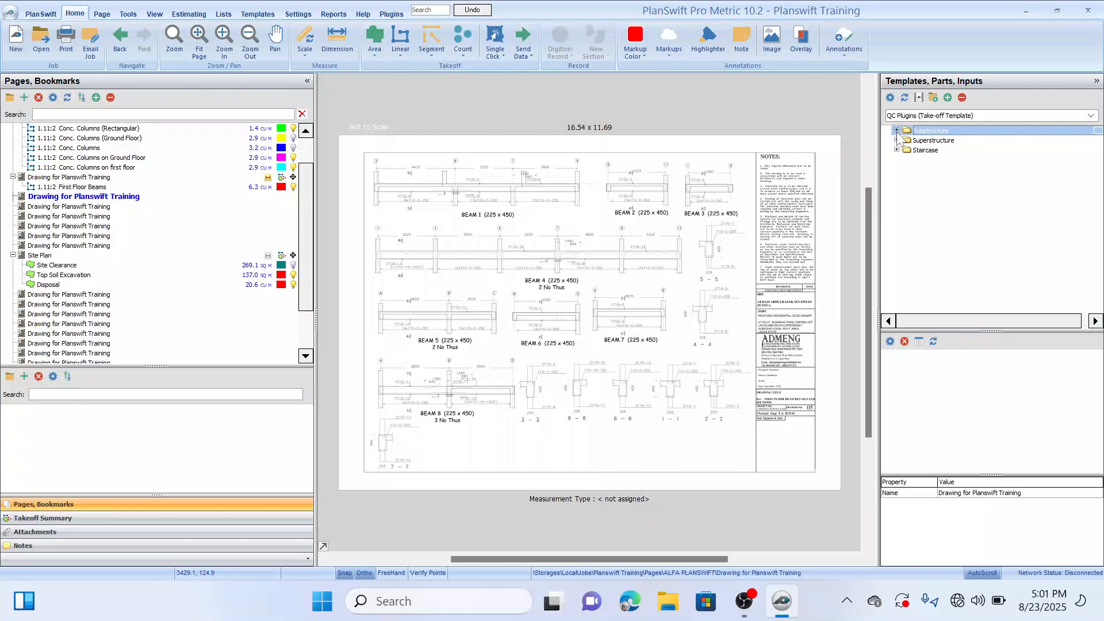
click(896, 130)
click(908, 150)
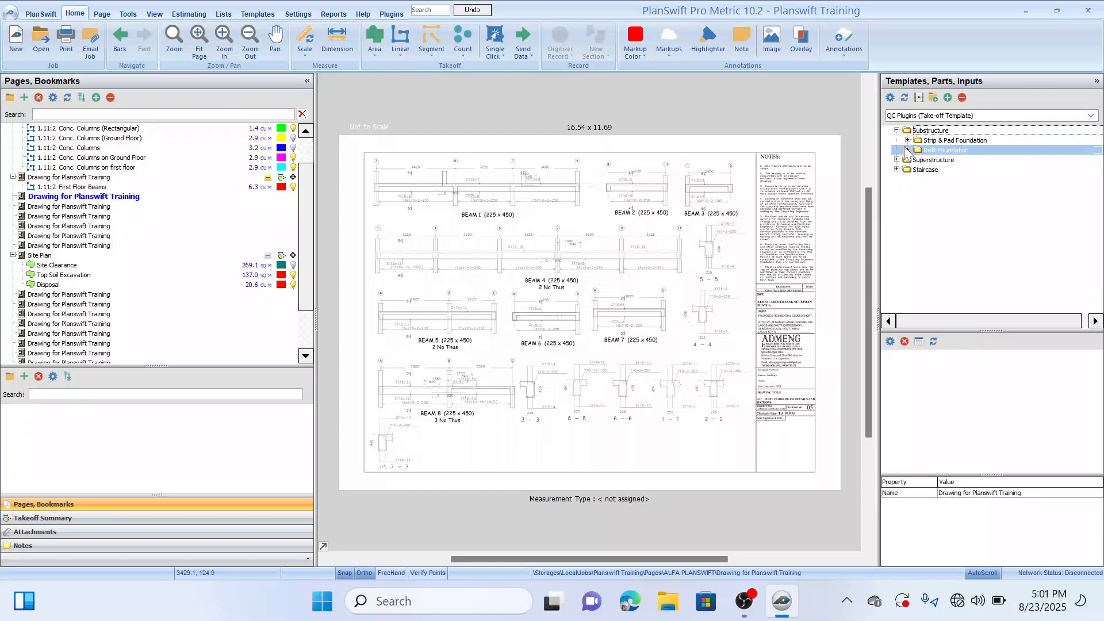
click(907, 150)
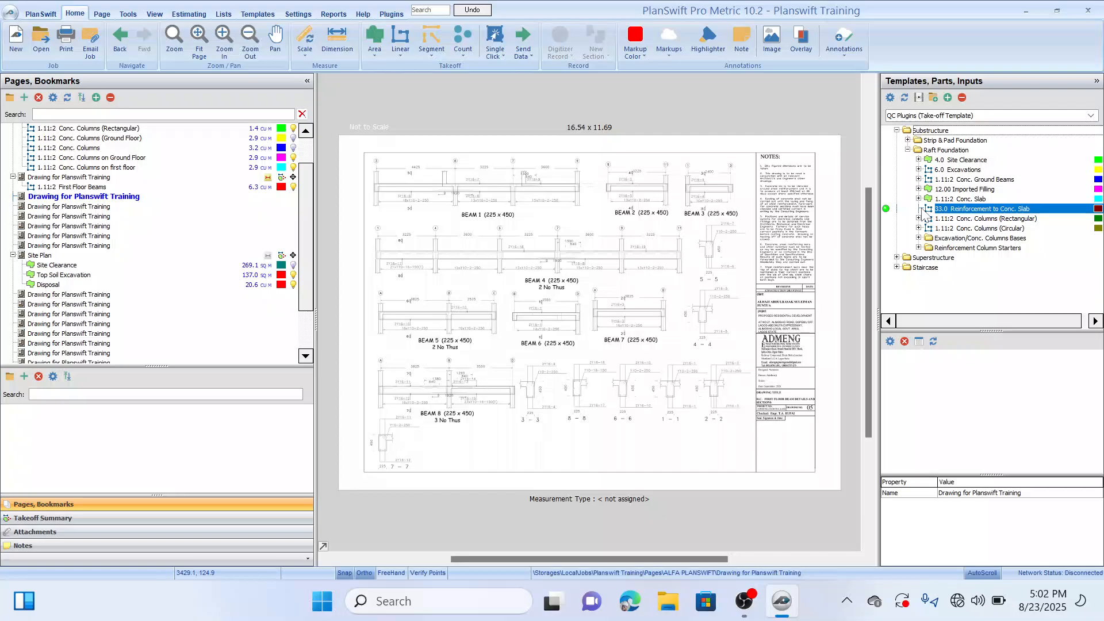
click(886, 209)
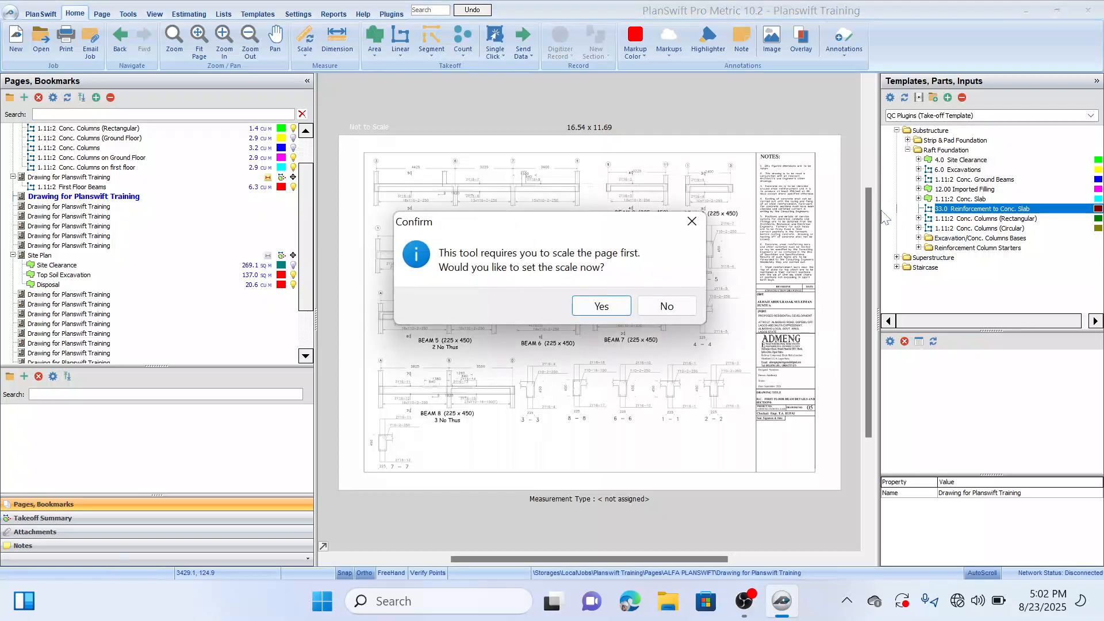
click(692, 222)
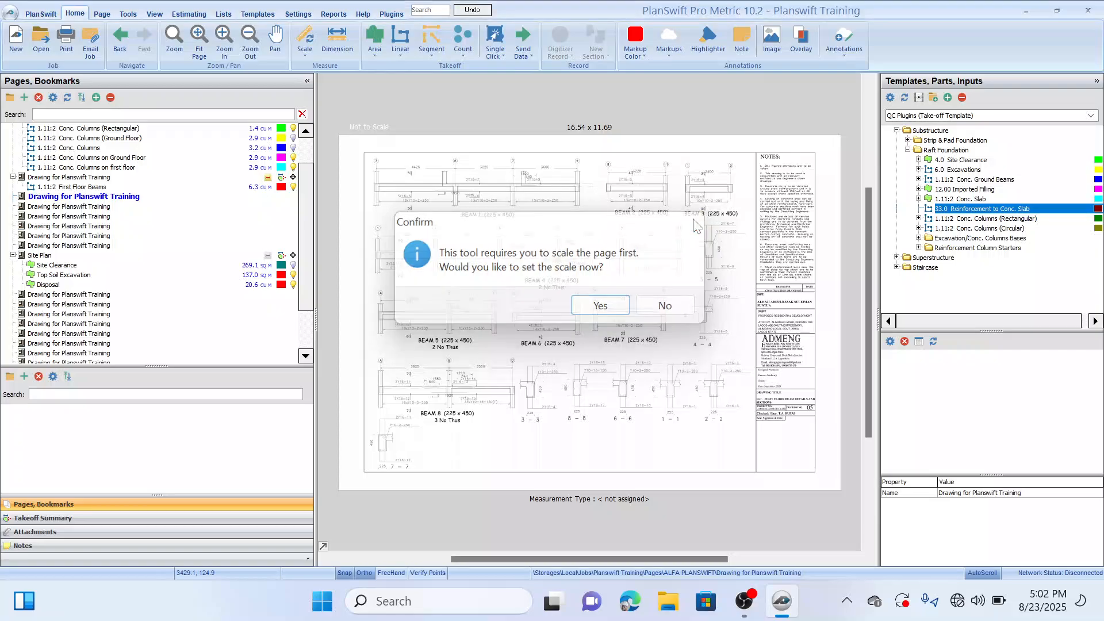